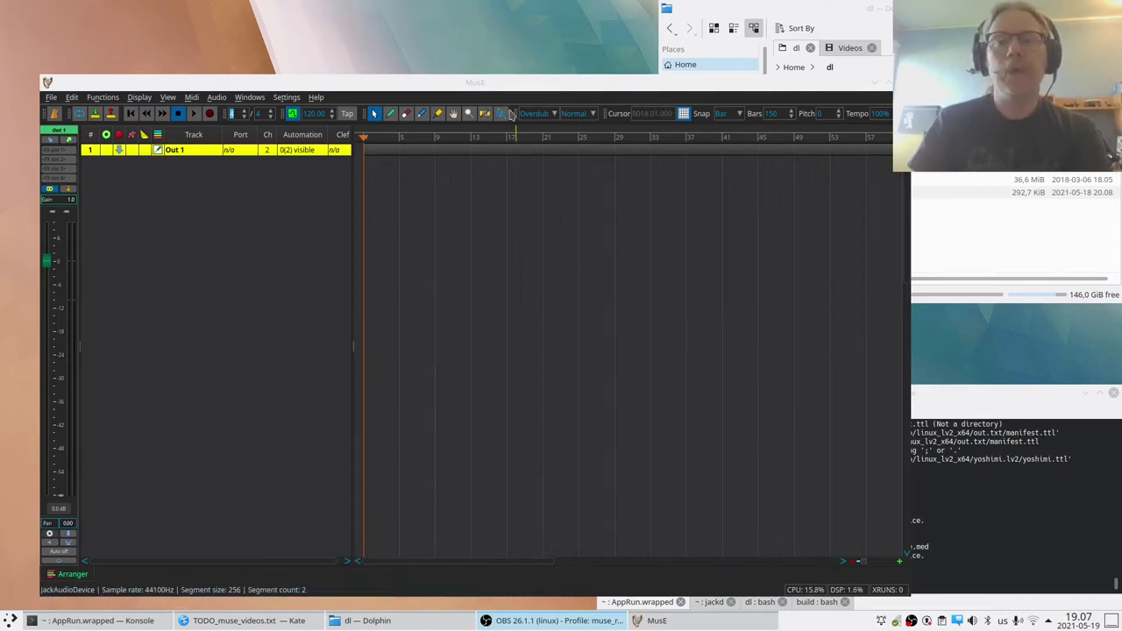
# Add a software synth track using SimpleDrums, filtering the synthesizer list by the name "simple"
pyautogui.moveTo(505, 82); pyautogui.dragTo(496, 52)
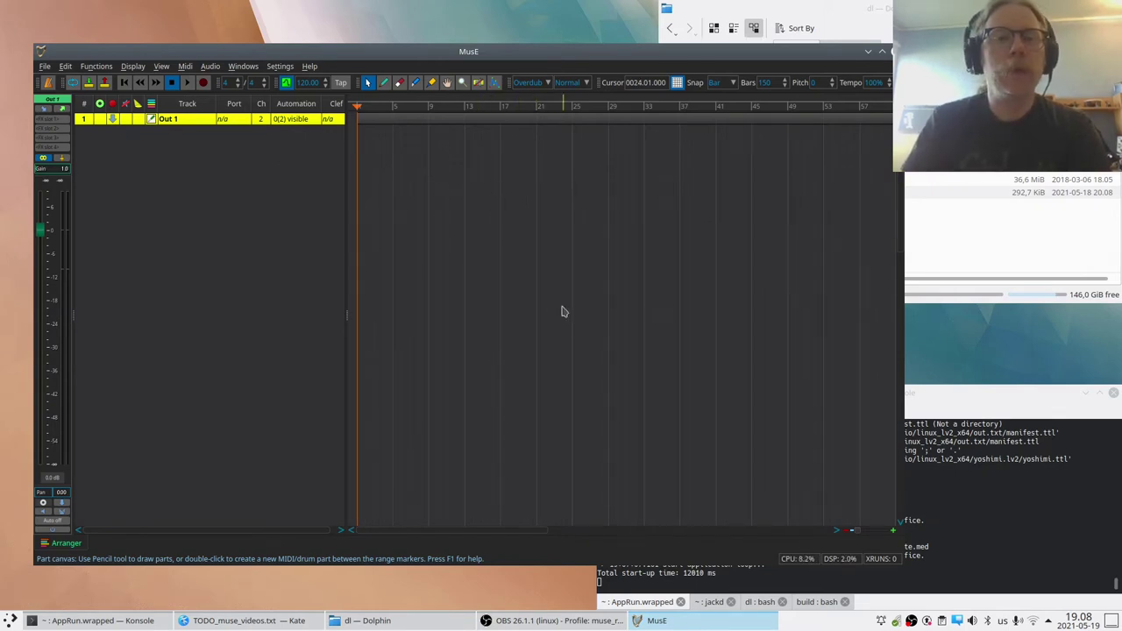
pyautogui.rightClick(248, 169)
pyautogui.click(336, 281)
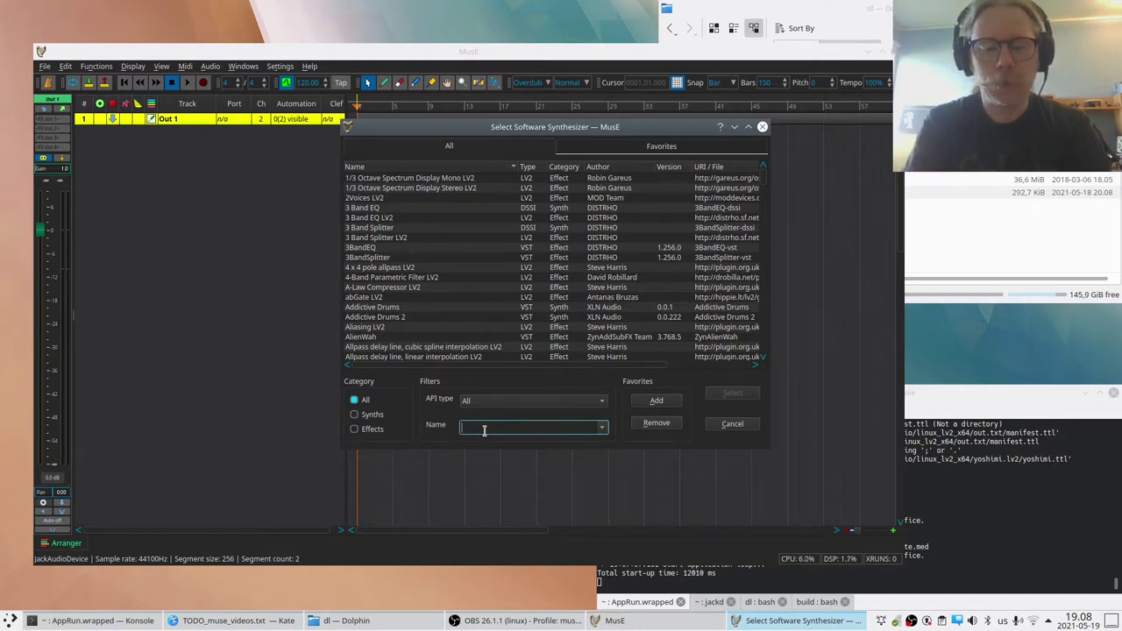
pyautogui.write('simpo')
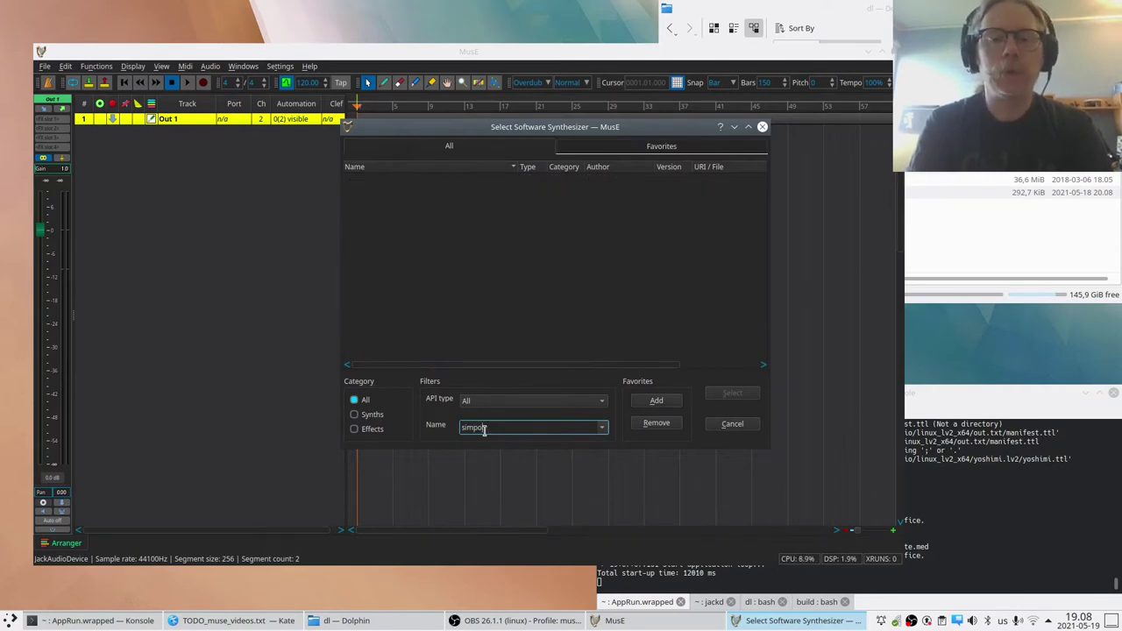
pyautogui.press('BackSpace')
pyautogui.write('le')
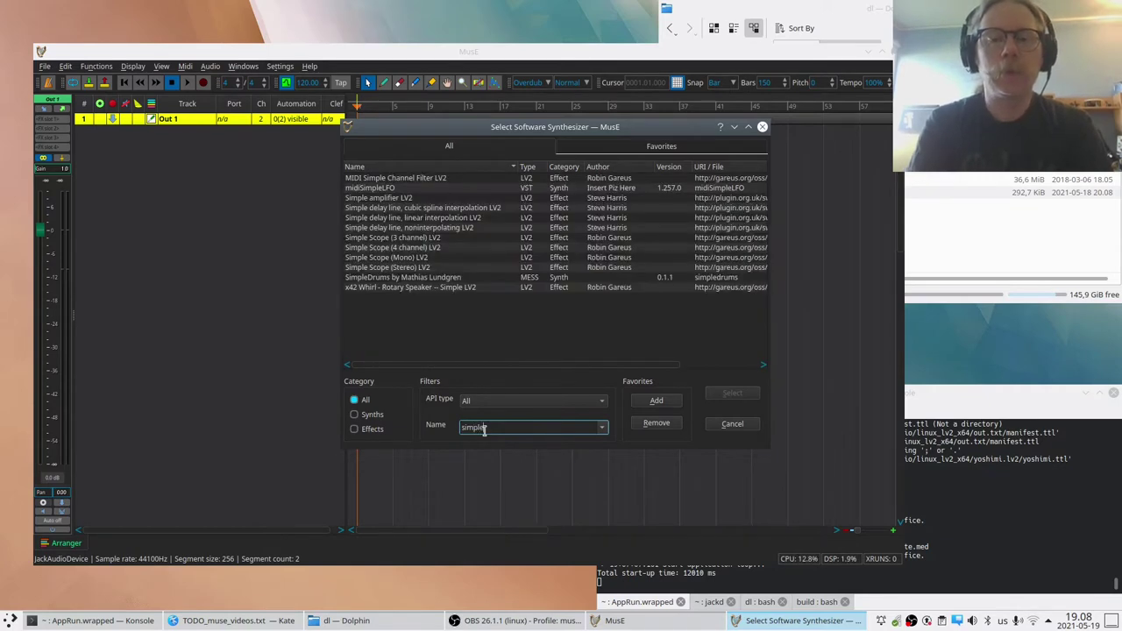
pyautogui.click(419, 278)
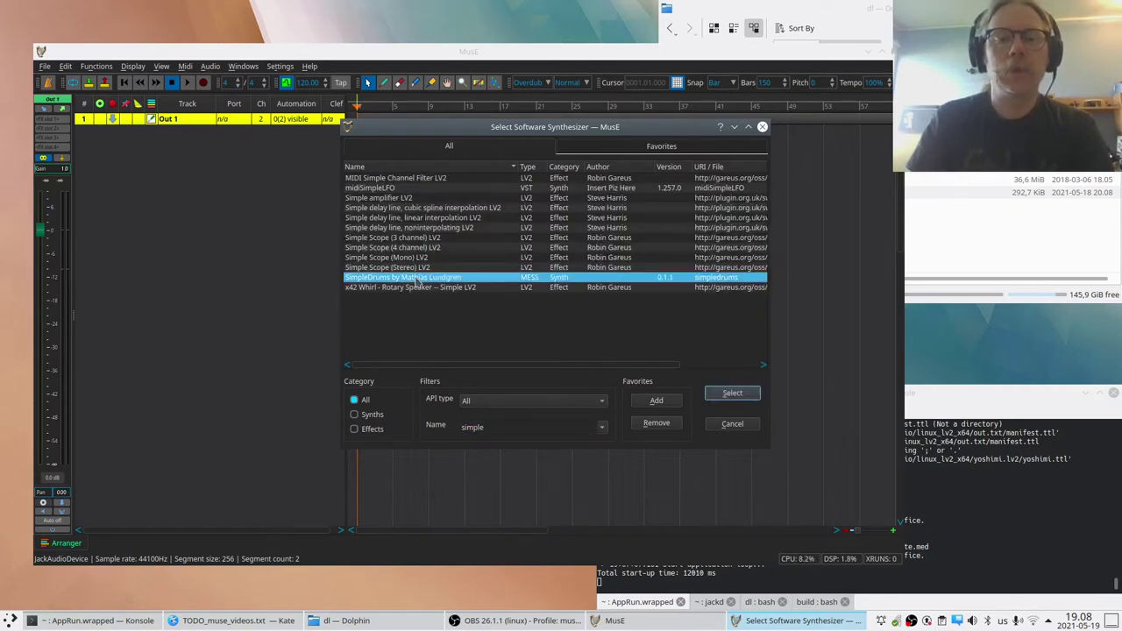
pyautogui.click(734, 394)
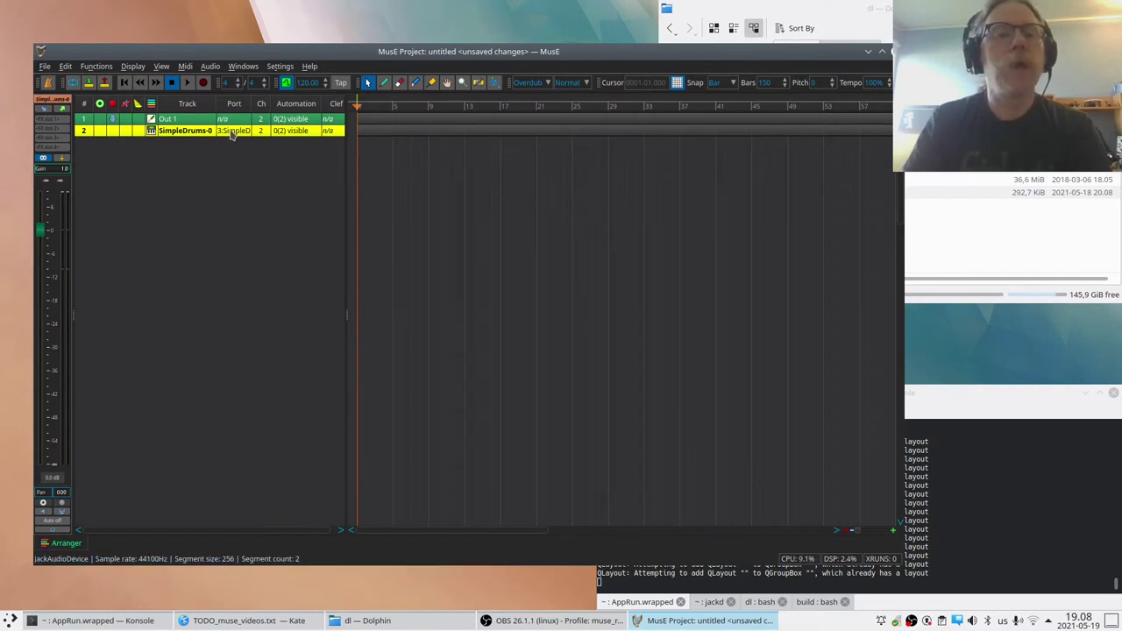
# Open the SimpleDrums editor and browse to the BASSDRUM sample folder for slot 1, Bass drum 1
pyautogui.doubleClick(233, 132)
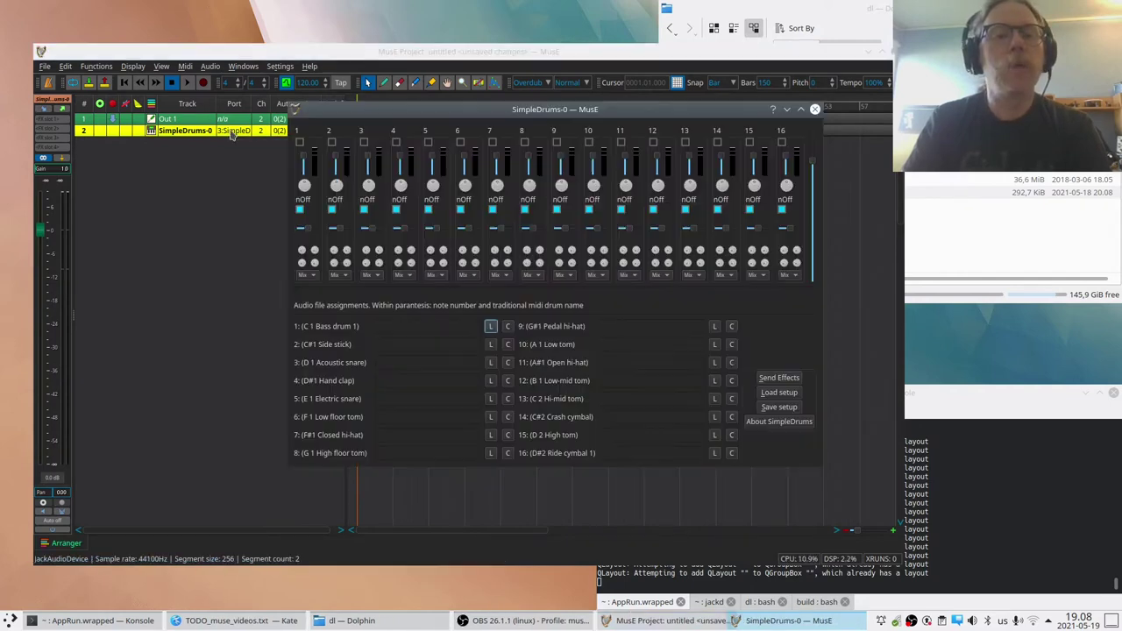
pyautogui.click(491, 328)
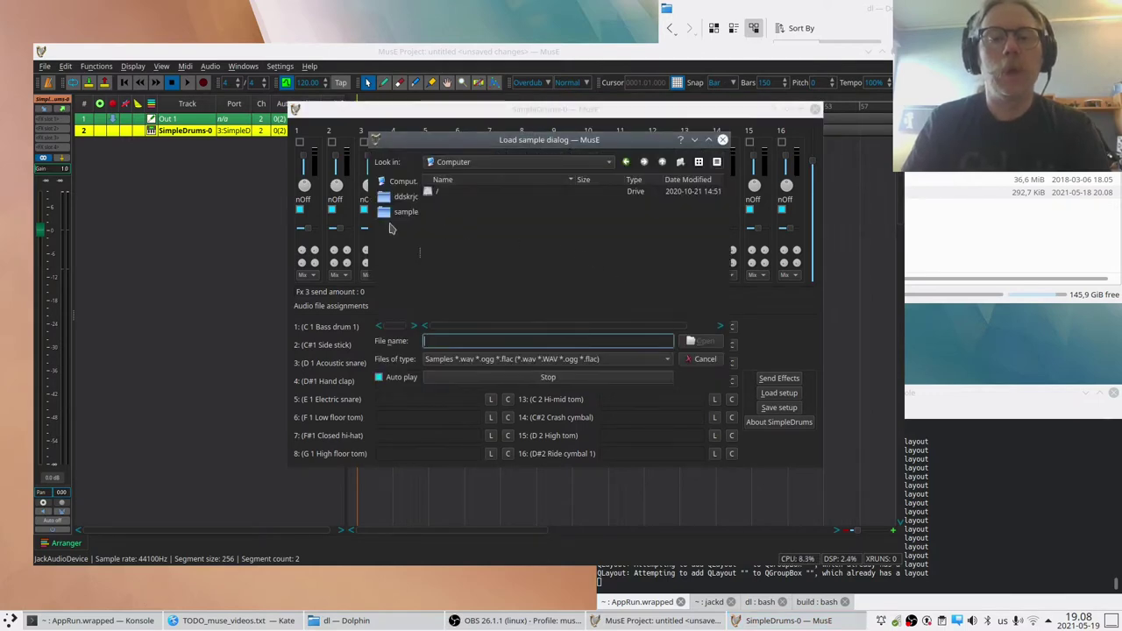
pyautogui.click(400, 213)
pyautogui.click(460, 192)
pyautogui.doubleClick(460, 193)
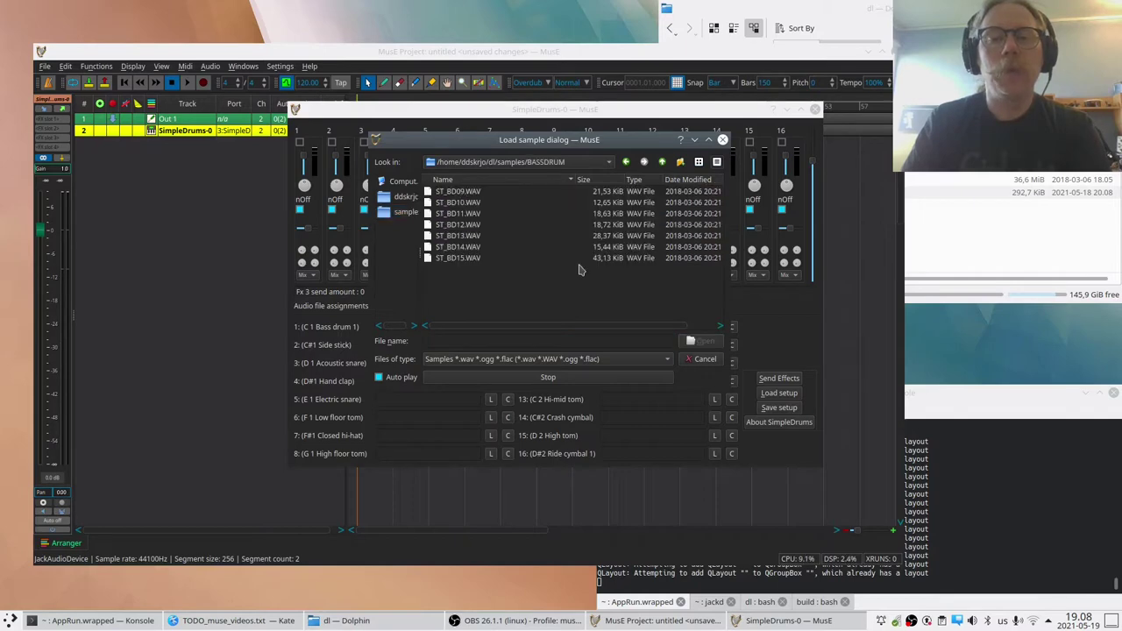
# Audition the bass drum samples and load ST_BD12.WAV into the Bass drum 1 slot
pyautogui.click(475, 193)
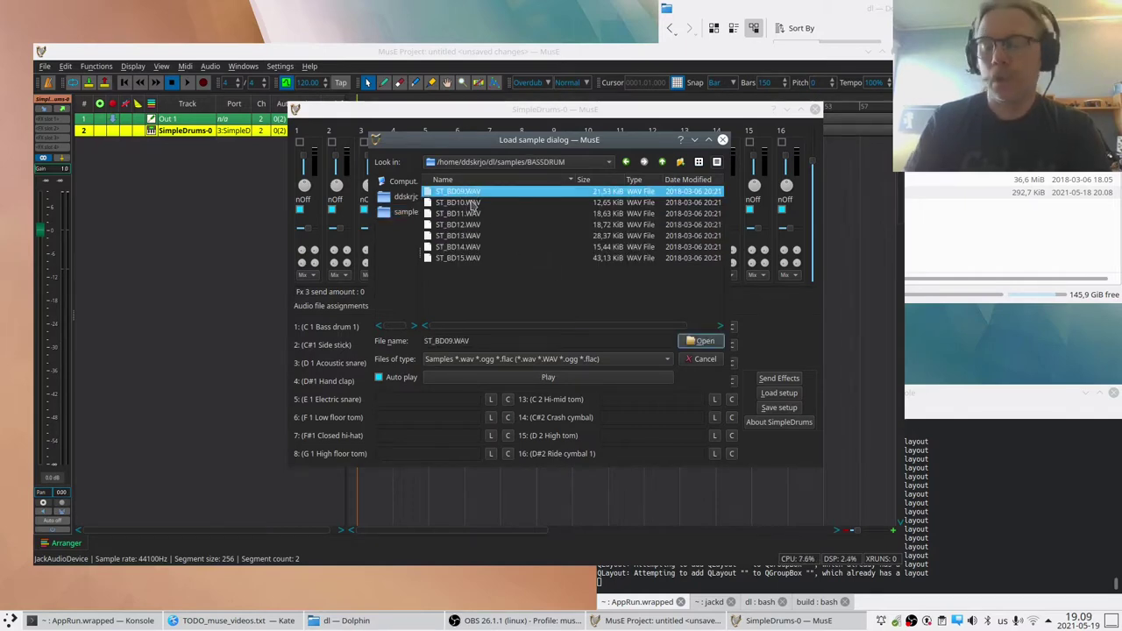
pyautogui.press('Down')
pyautogui.press('Down')
pyautogui.press('Down')
pyautogui.press('Down')
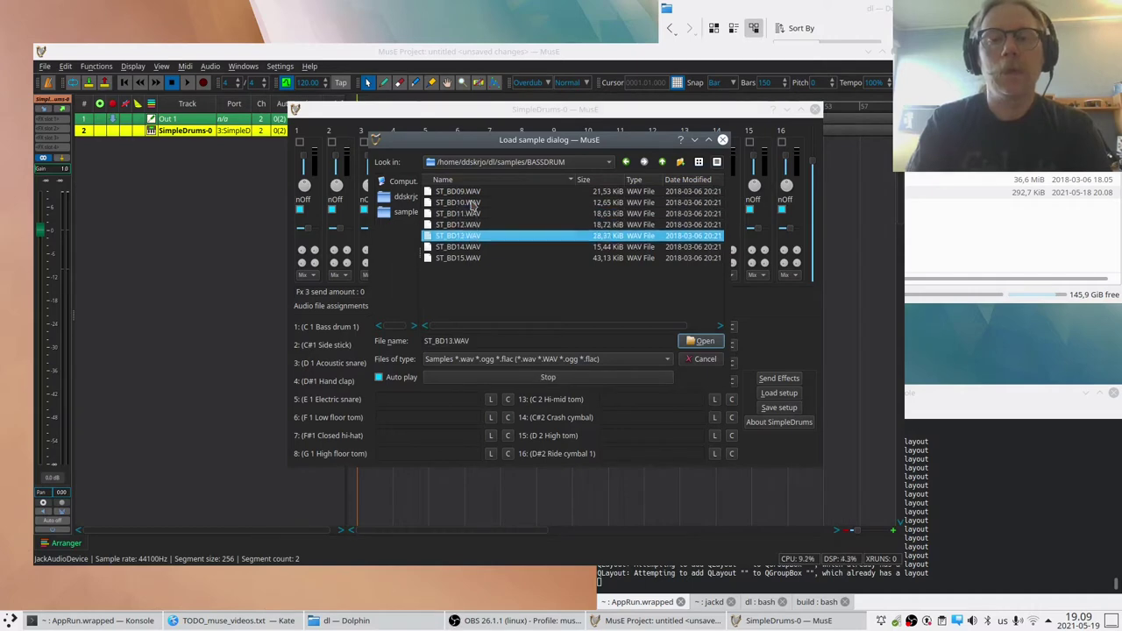
pyautogui.press('Down')
pyautogui.press('Up')
pyautogui.press('Up')
pyautogui.press('Down')
pyautogui.press('Down')
pyautogui.press('Down')
pyautogui.press('Up')
pyautogui.press('Up')
pyautogui.press('Up')
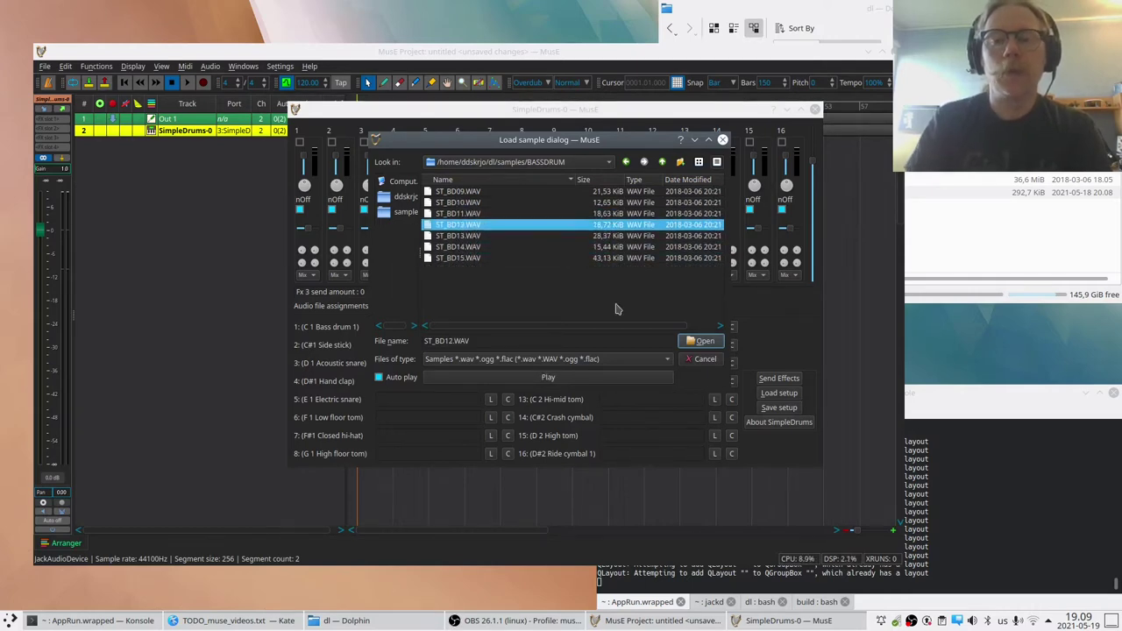
pyautogui.click(705, 343)
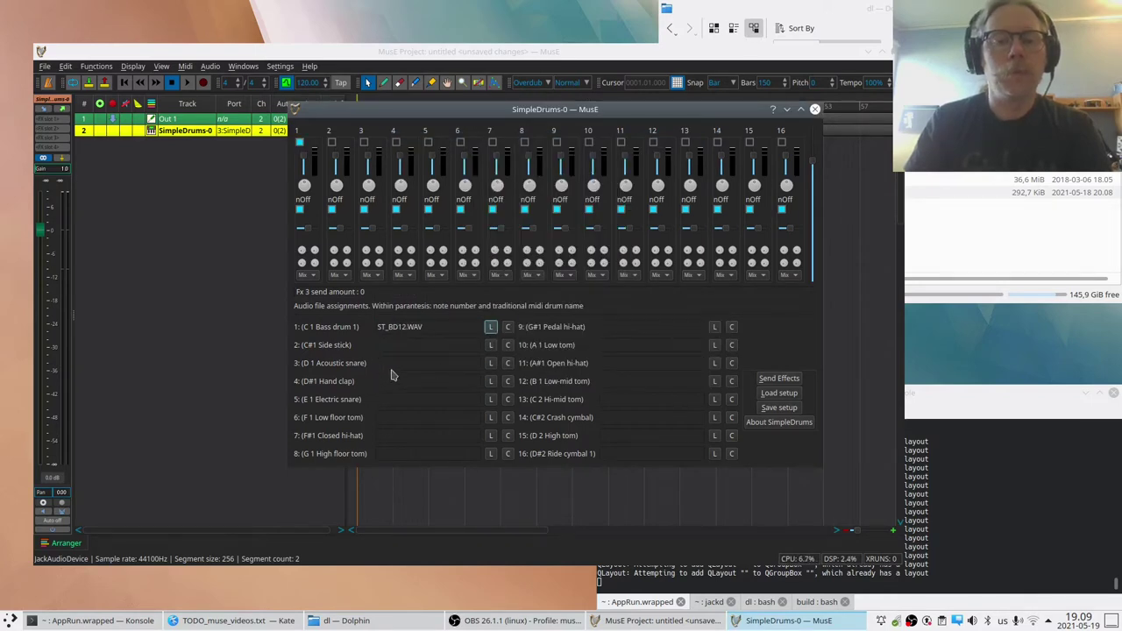
# Audition samples in the SNARES folder and load SD20.WAV into slot 3, Acoustic snare
pyautogui.click(491, 363)
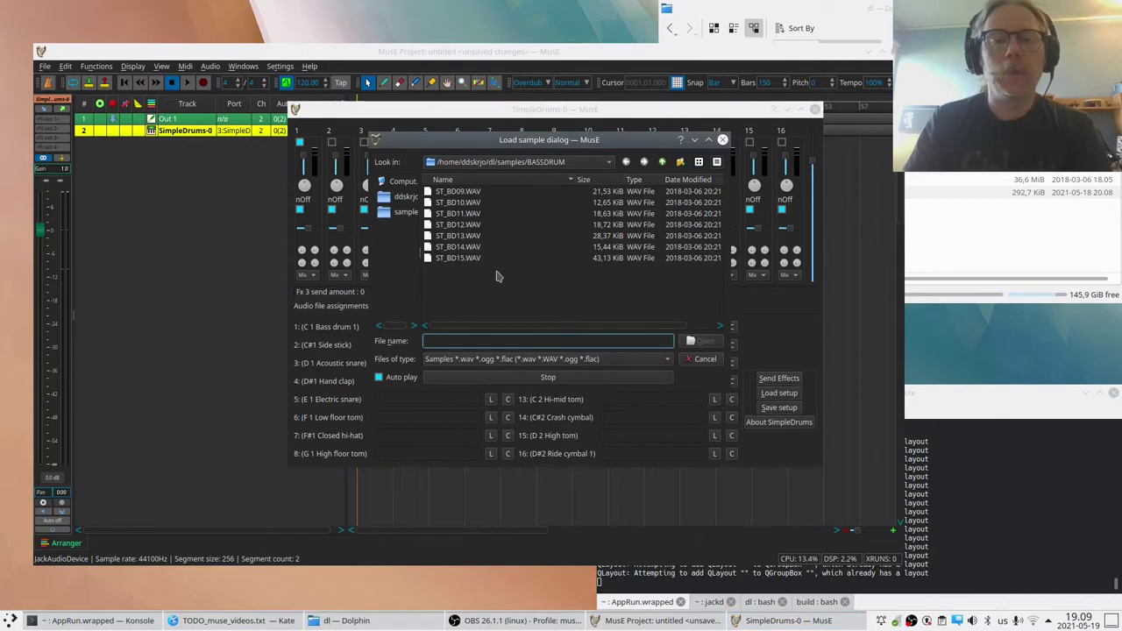
pyautogui.click(662, 163)
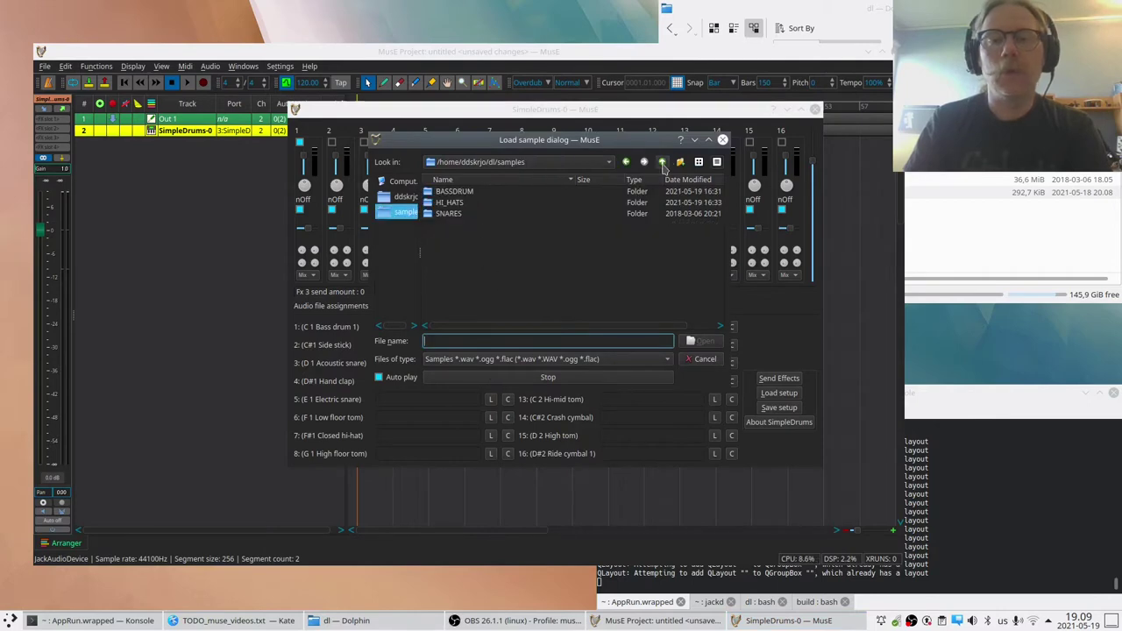
pyautogui.doubleClick(449, 213)
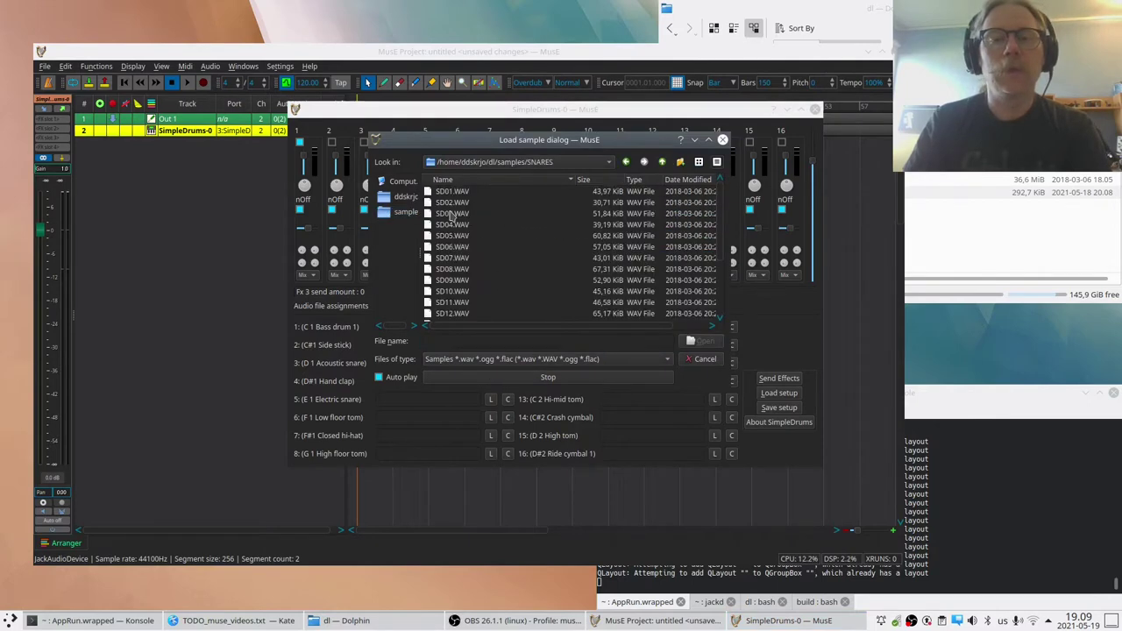
pyautogui.click(462, 248)
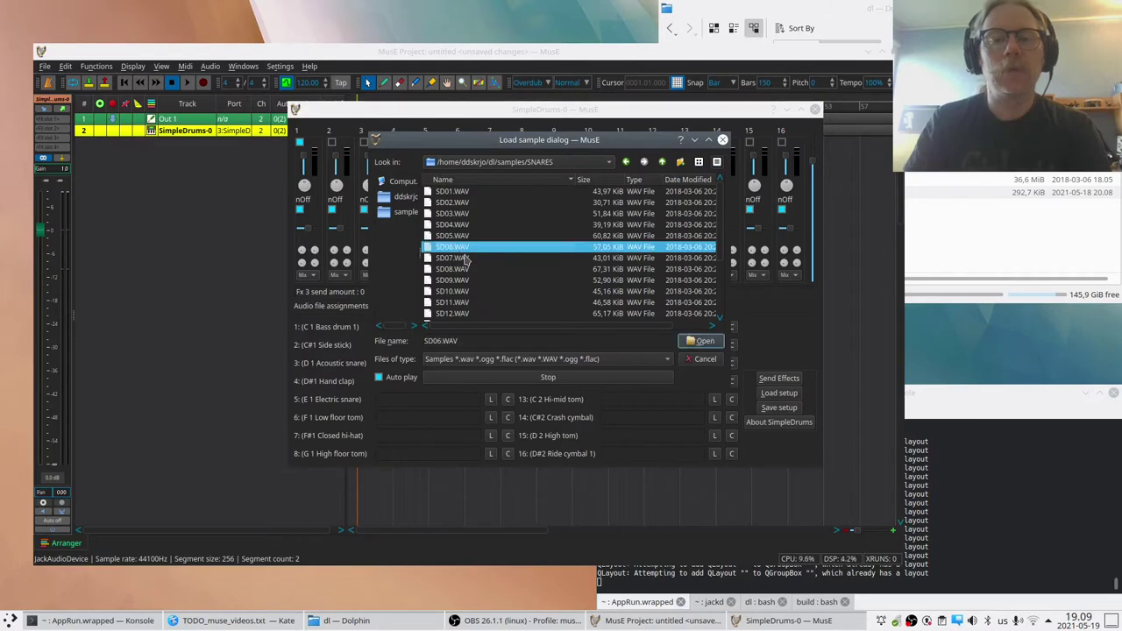
pyautogui.click(464, 259)
pyautogui.click(464, 291)
pyautogui.scroll(-2, 469, 290)
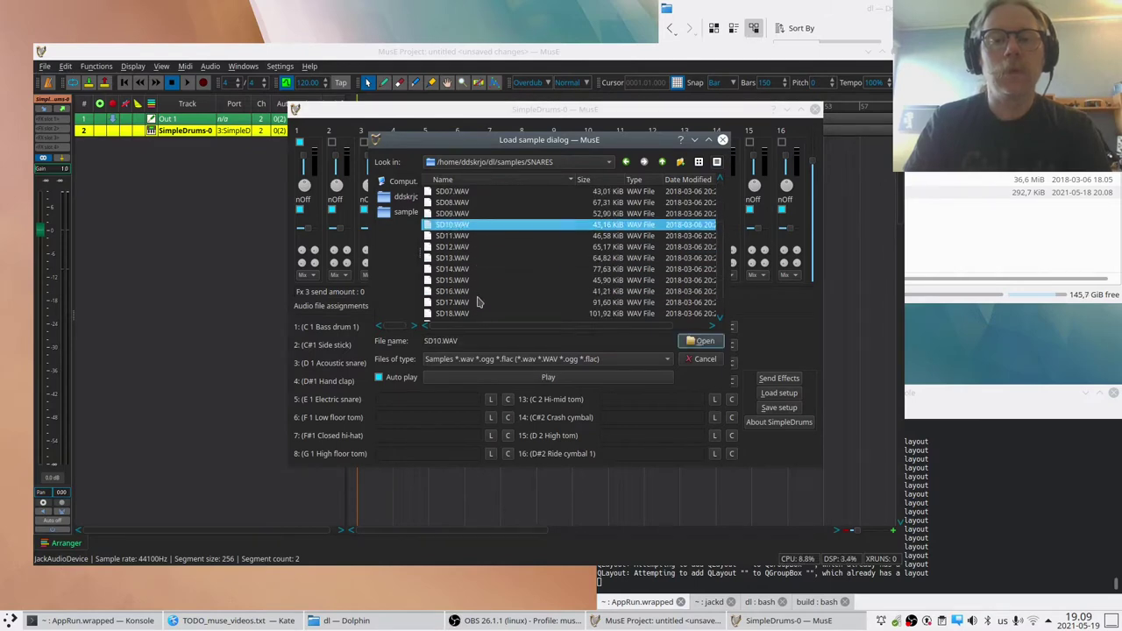
pyautogui.click(462, 248)
pyautogui.press('Down')
pyautogui.press('Down')
pyautogui.press('Down')
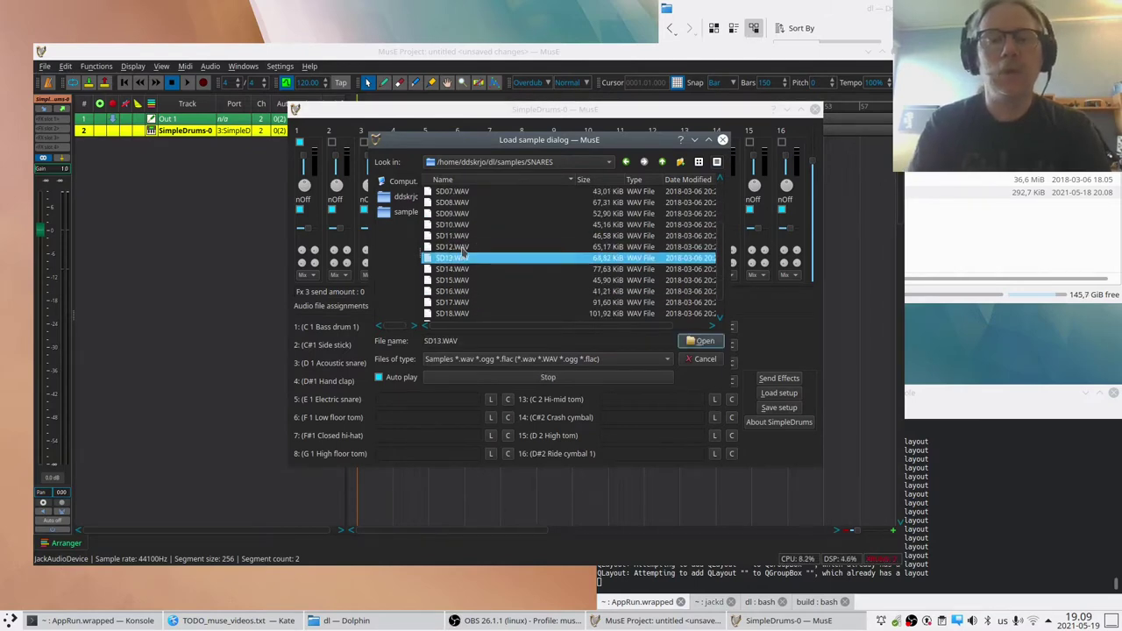
pyautogui.press('Down')
pyautogui.press('Down')
pyautogui.press('Down')
pyautogui.press('Down')
pyautogui.press('Down')
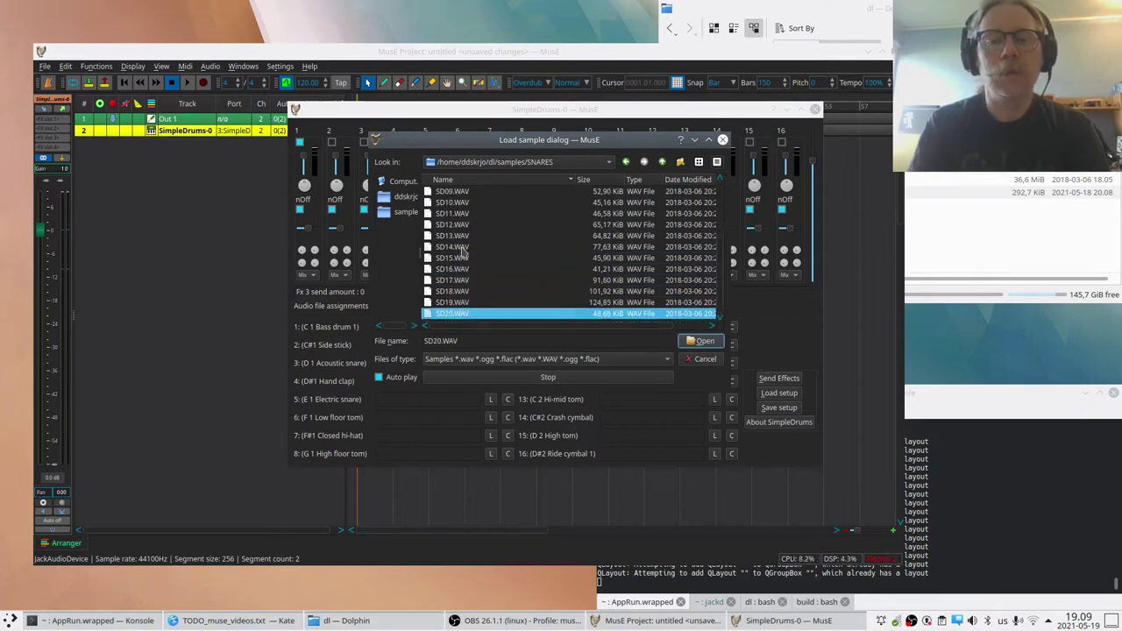
pyautogui.doubleClick(449, 316)
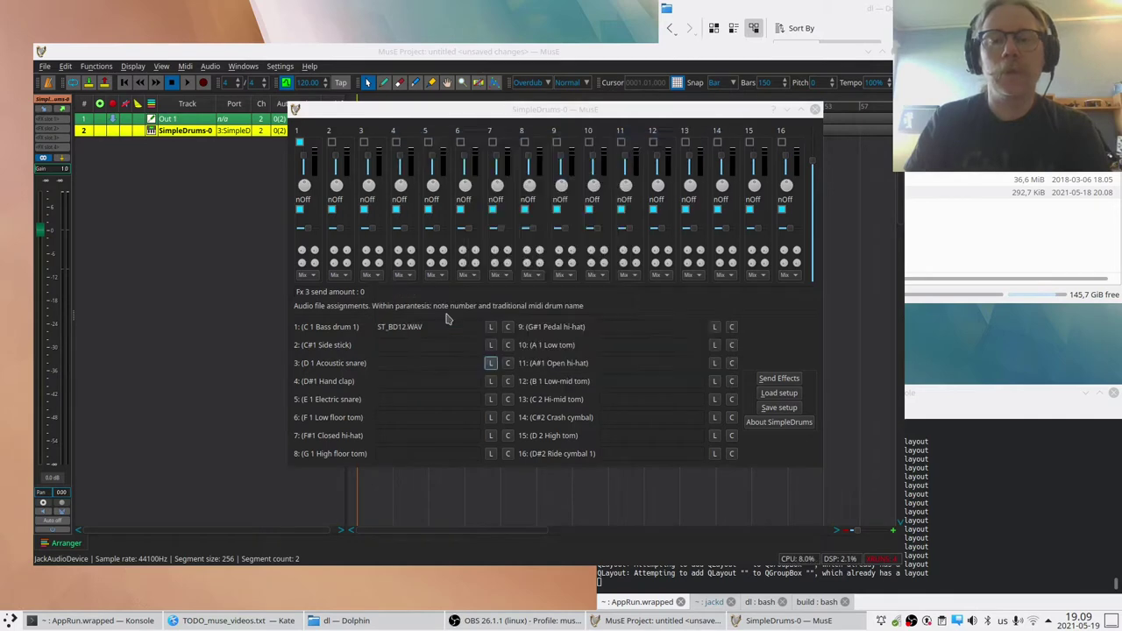
# Audition closed samples in the HI_HATS folder and load CLOSED1.WAV into slot 7, Closed hi-hat
pyautogui.click(492, 436)
pyautogui.click(662, 161)
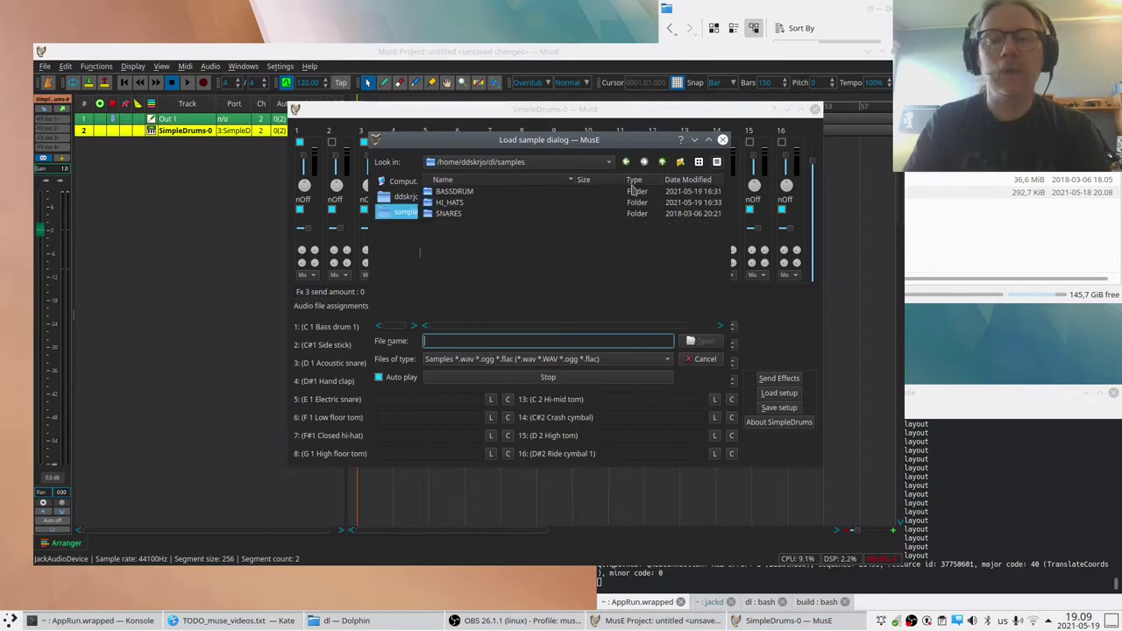
pyautogui.click(459, 204)
pyautogui.doubleClick(460, 207)
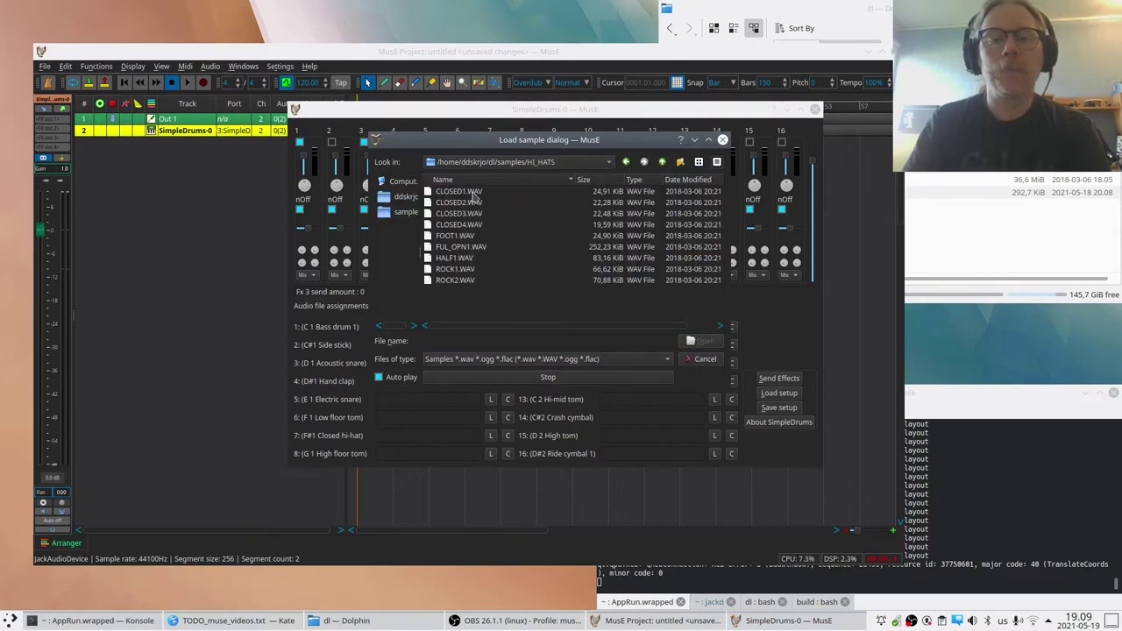
pyautogui.click(475, 203)
pyautogui.press('Down')
pyautogui.press('Down')
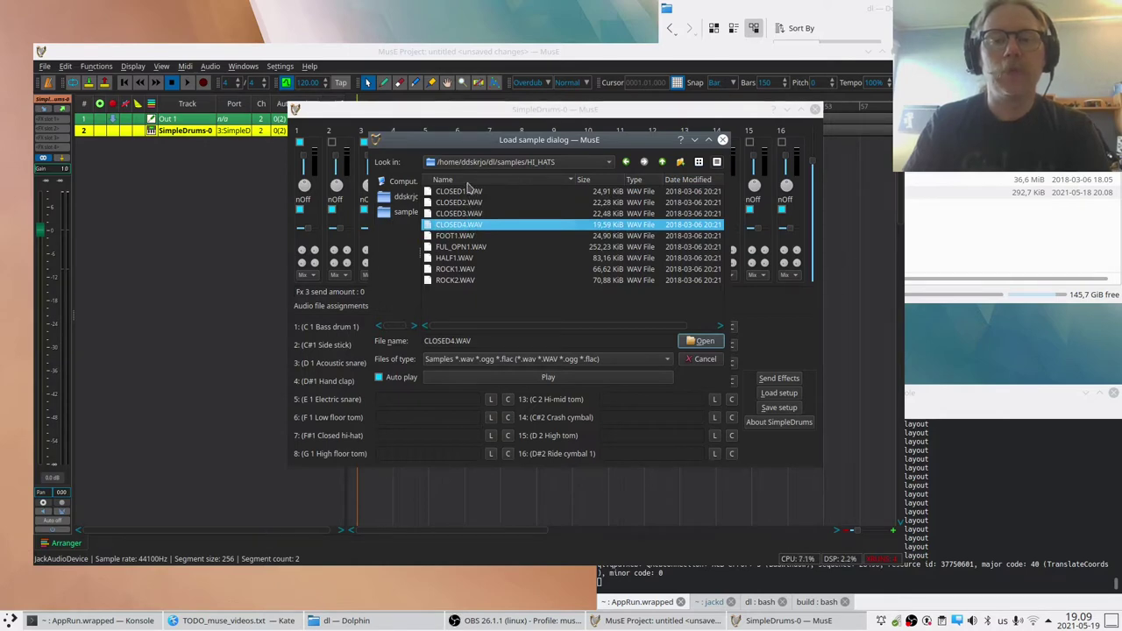
pyautogui.click(471, 192)
pyautogui.click(703, 342)
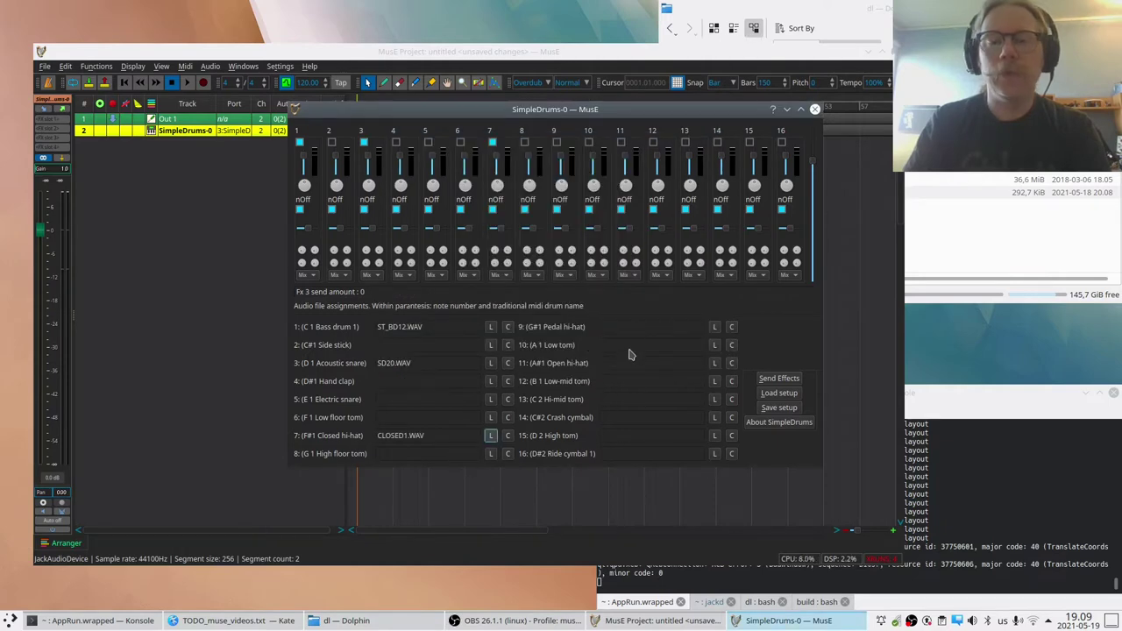
# Audition the open hi-hat samples and load HALF1.WAV into slot 11, Open hi-hat
pyautogui.click(716, 363)
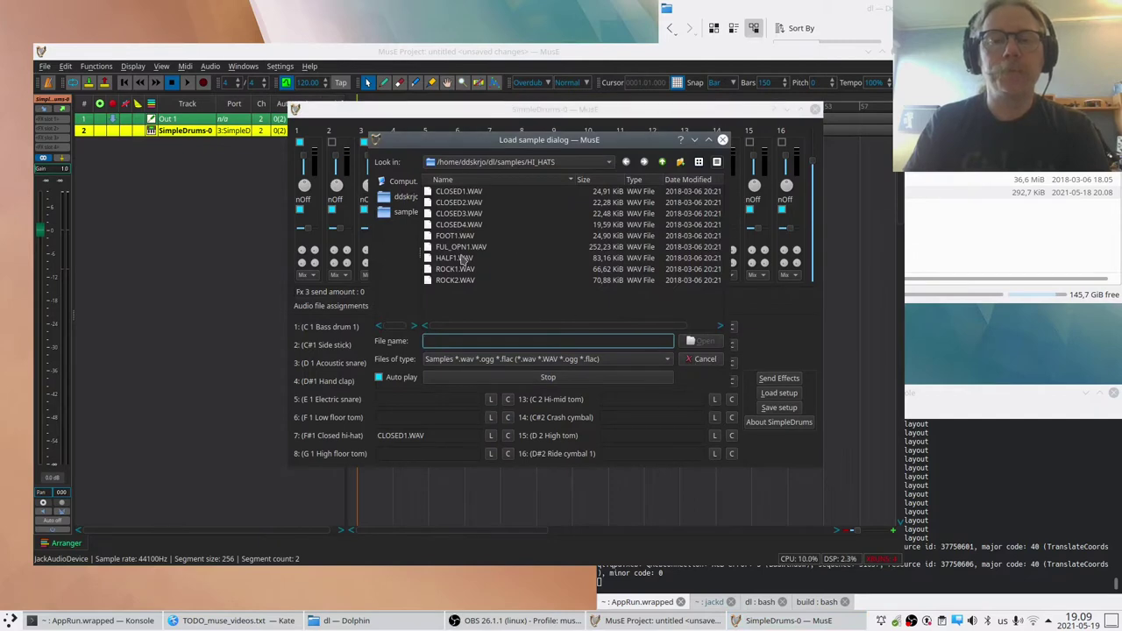
pyautogui.click(462, 259)
pyautogui.click(467, 248)
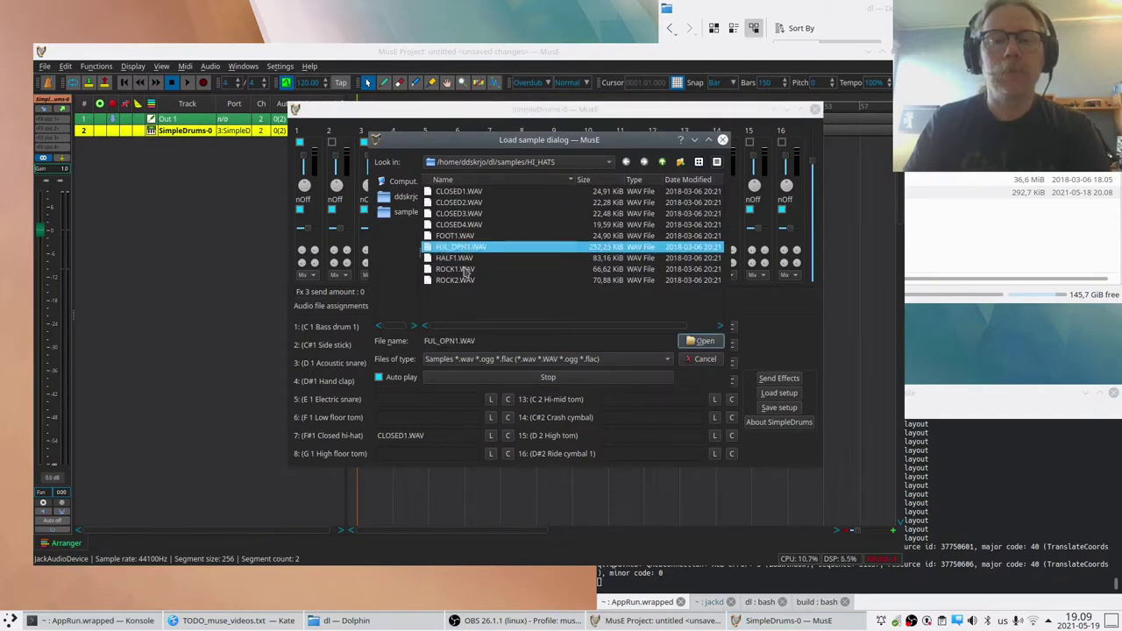
pyautogui.click(465, 271)
pyautogui.click(464, 281)
pyautogui.click(466, 271)
pyautogui.click(462, 259)
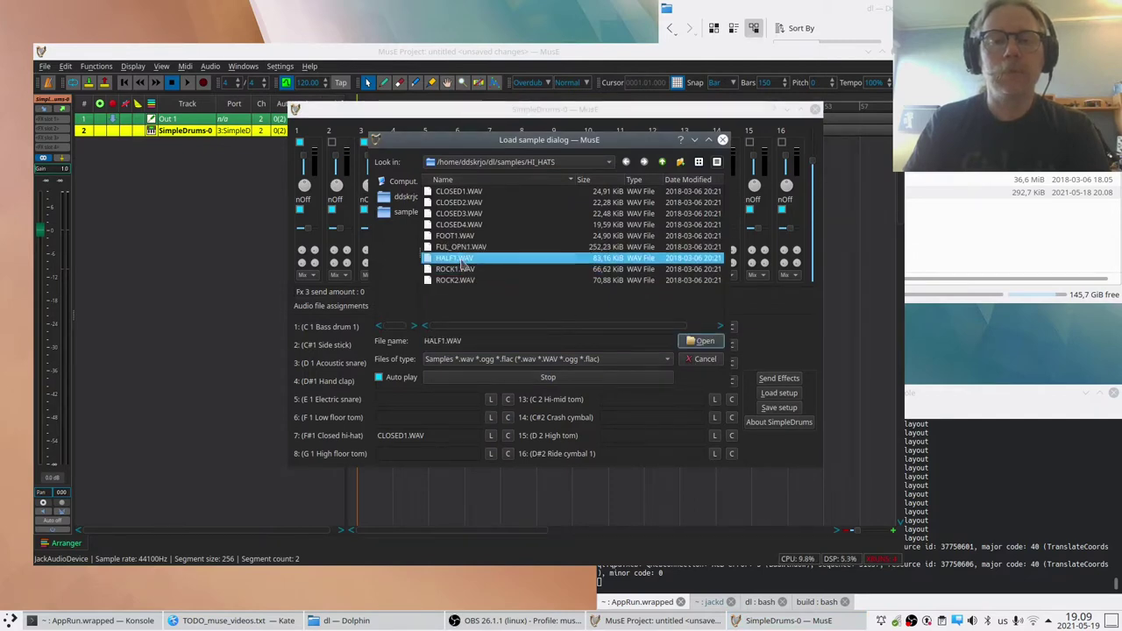
pyautogui.click(704, 342)
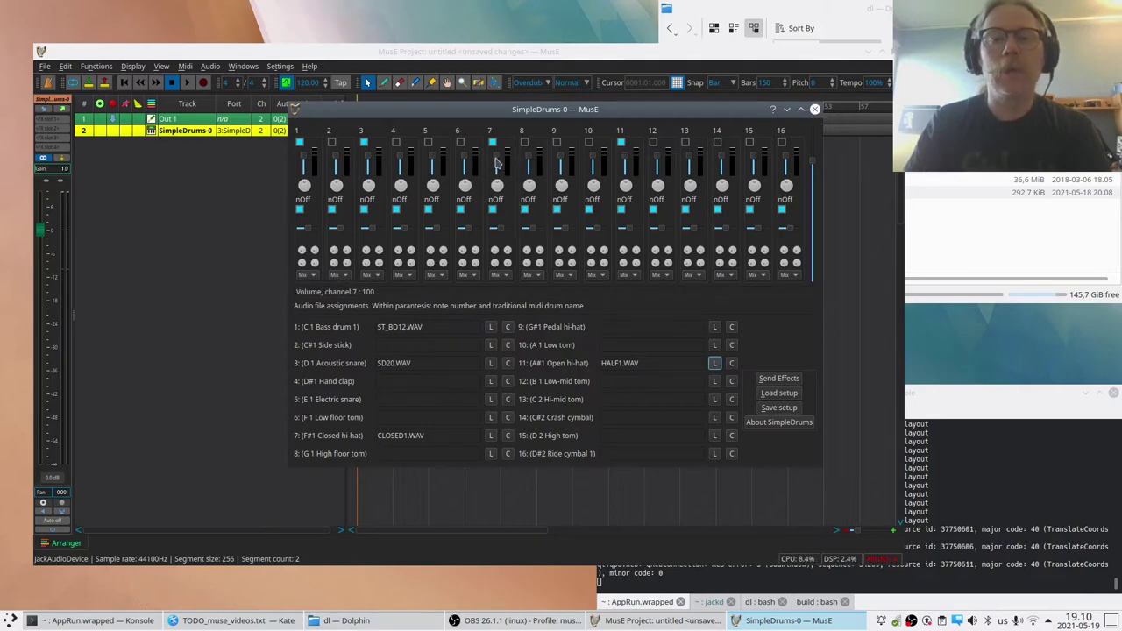
# Lower the volume of hi-hat channels 7 and 11, and move the SimpleDrums window away from the arranger
pyautogui.scroll(1, 496, 163)
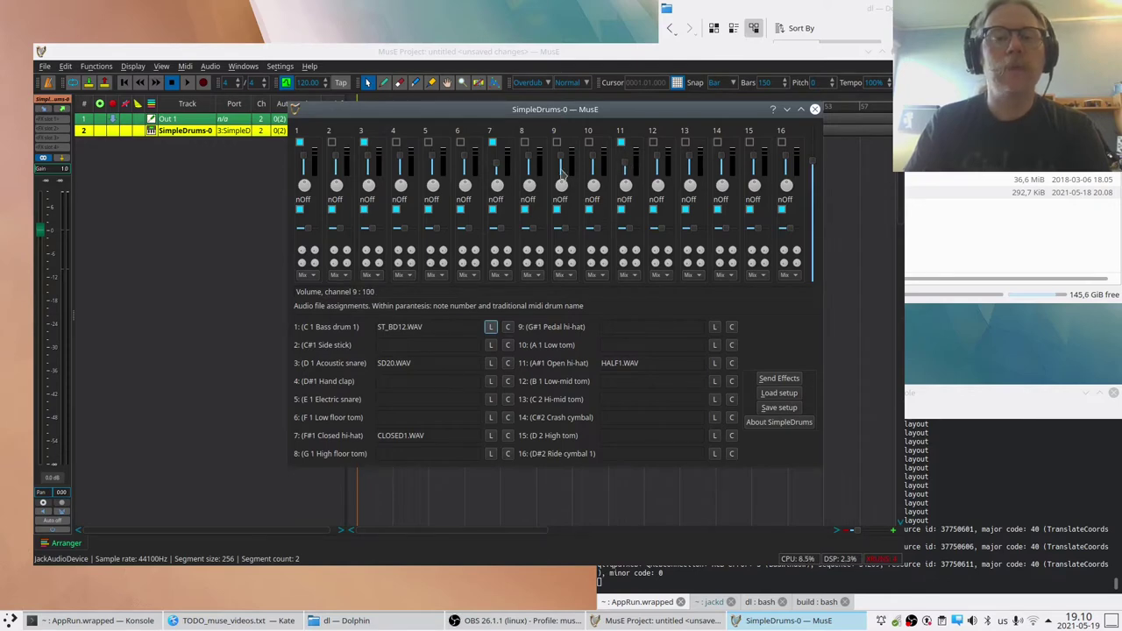
pyautogui.moveTo(549, 117); pyautogui.dragTo(847, 97)
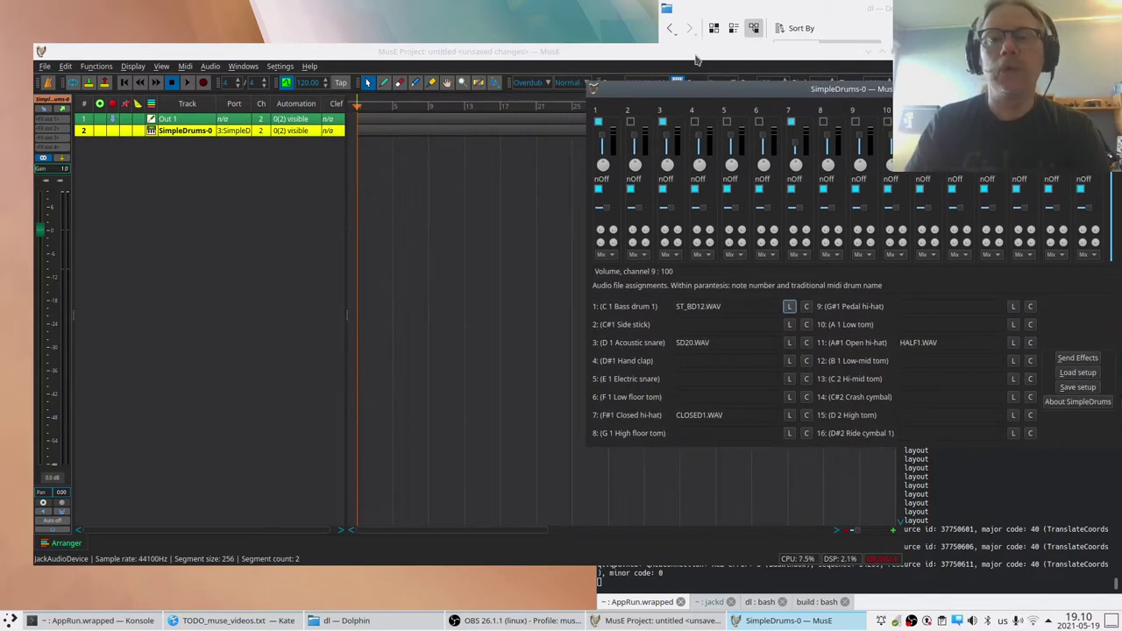
# Bring the arranger window to the front and add a drum track below the SimpleDrums-0 track
pyautogui.moveTo(689, 57); pyautogui.dragTo(674, 41)
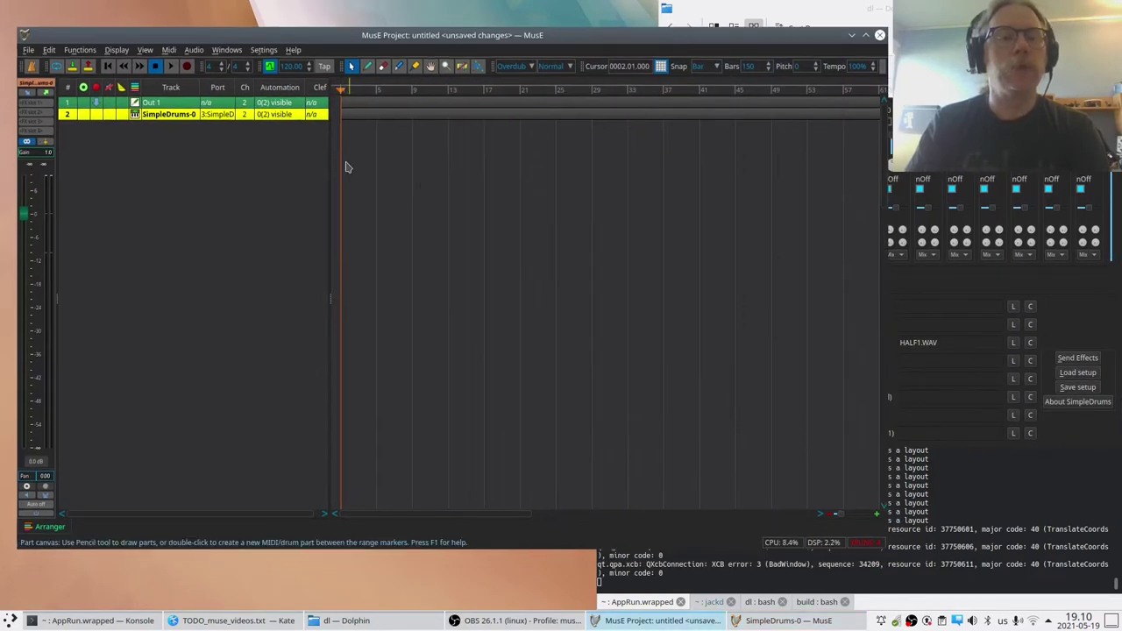
pyautogui.rightClick(151, 139)
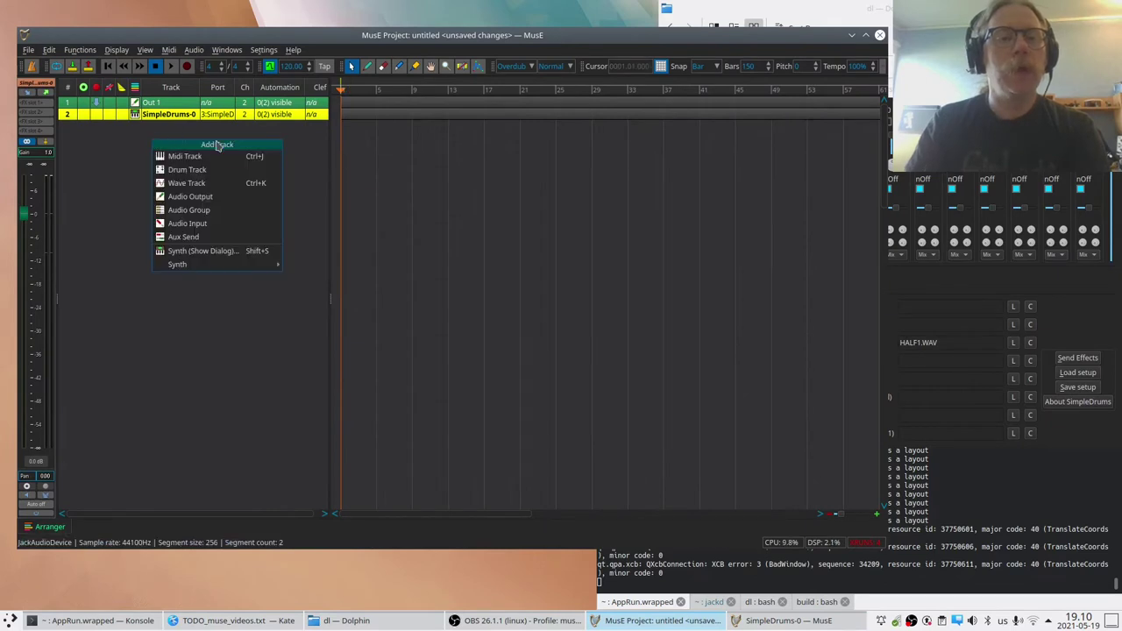
pyautogui.click(180, 170)
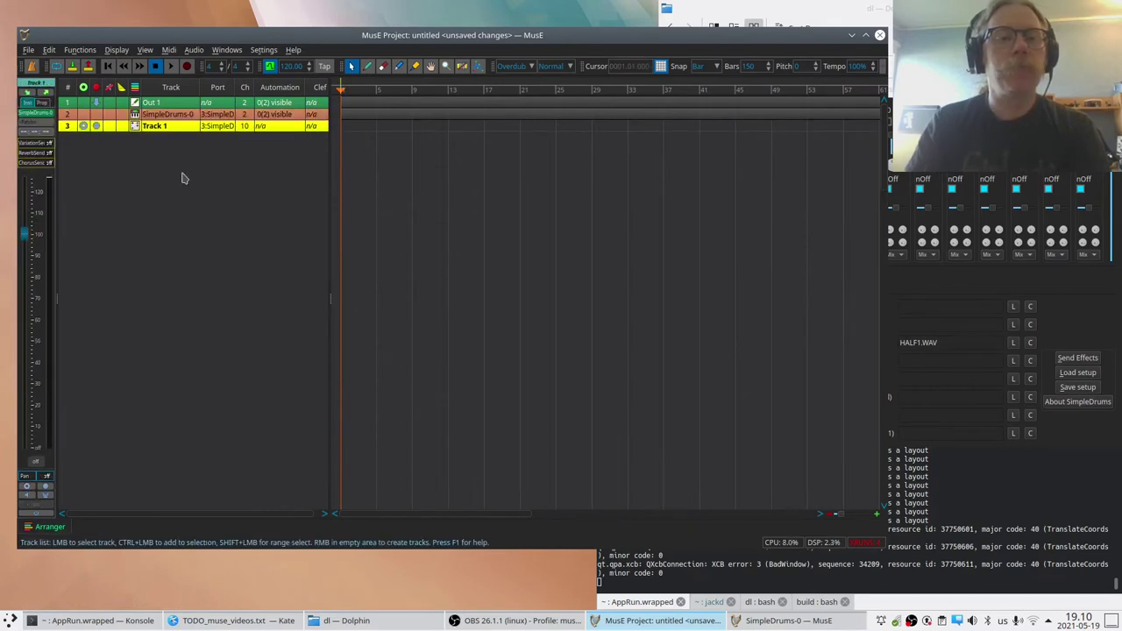
# Draw a four-bar part at the start of Track 1 and open it in the drum editor
pyautogui.press('d')
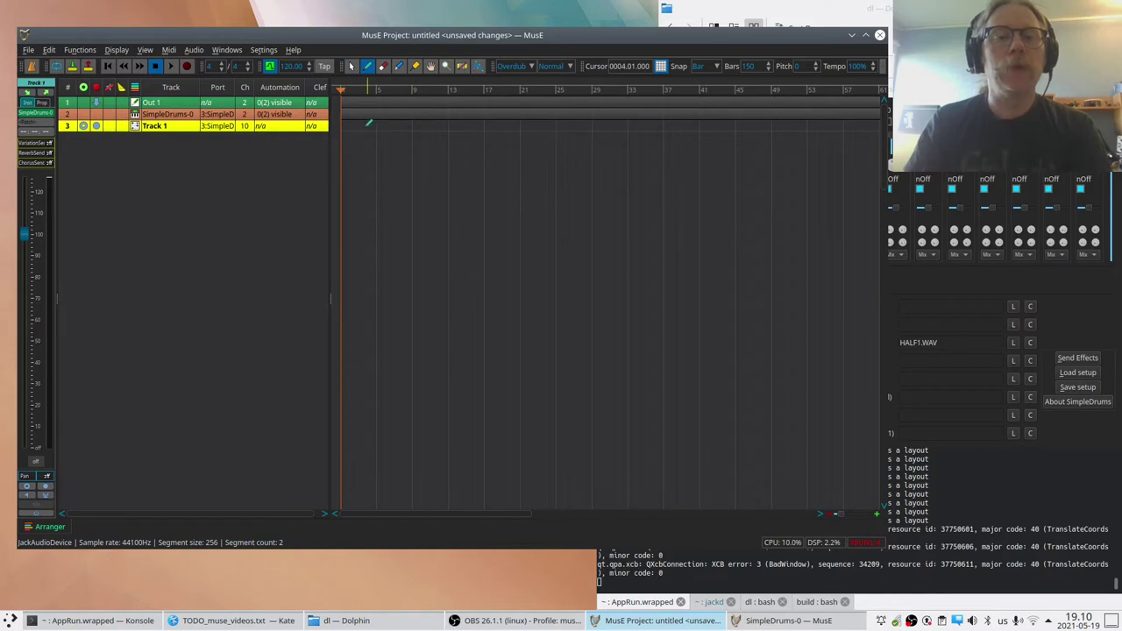
pyautogui.moveTo(349, 124); pyautogui.dragTo(382, 128)
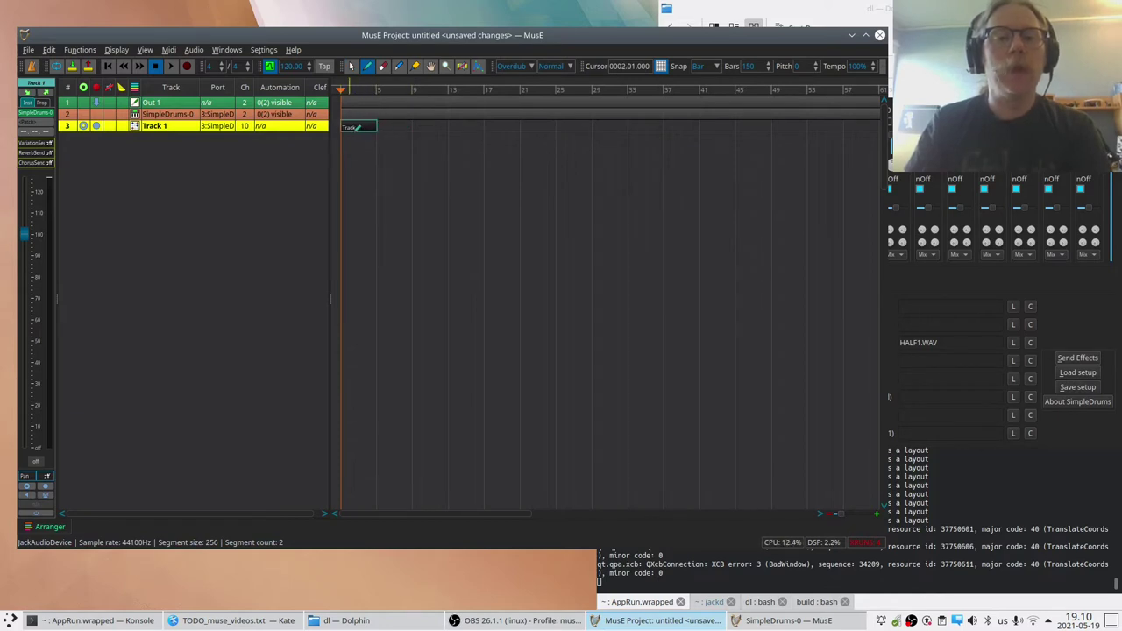
pyautogui.press('a')
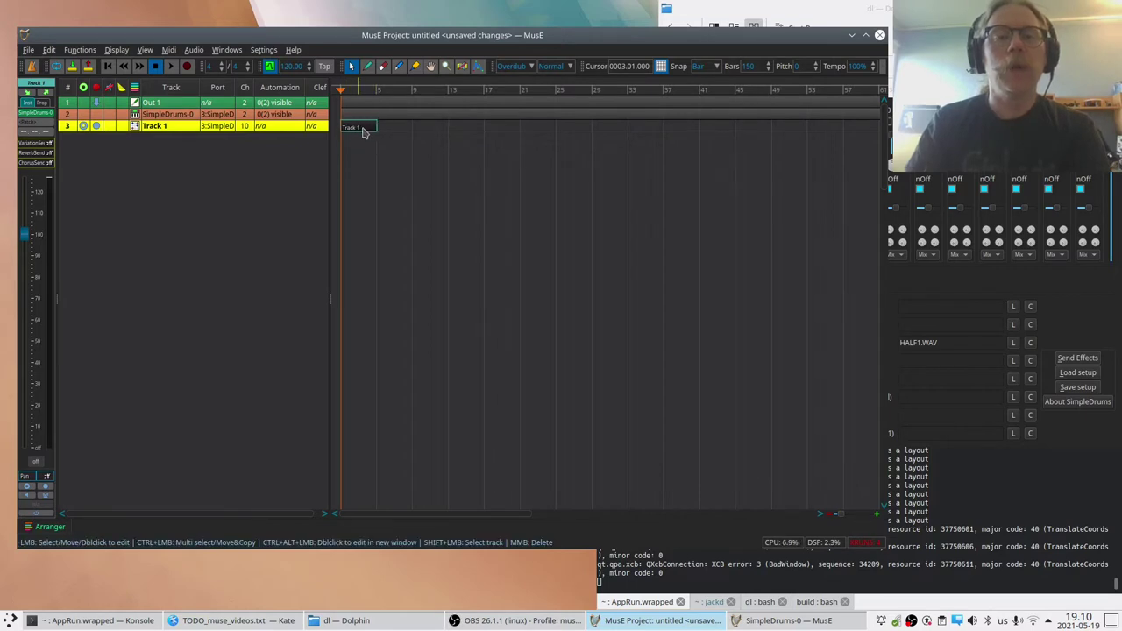
pyautogui.doubleClick(364, 131)
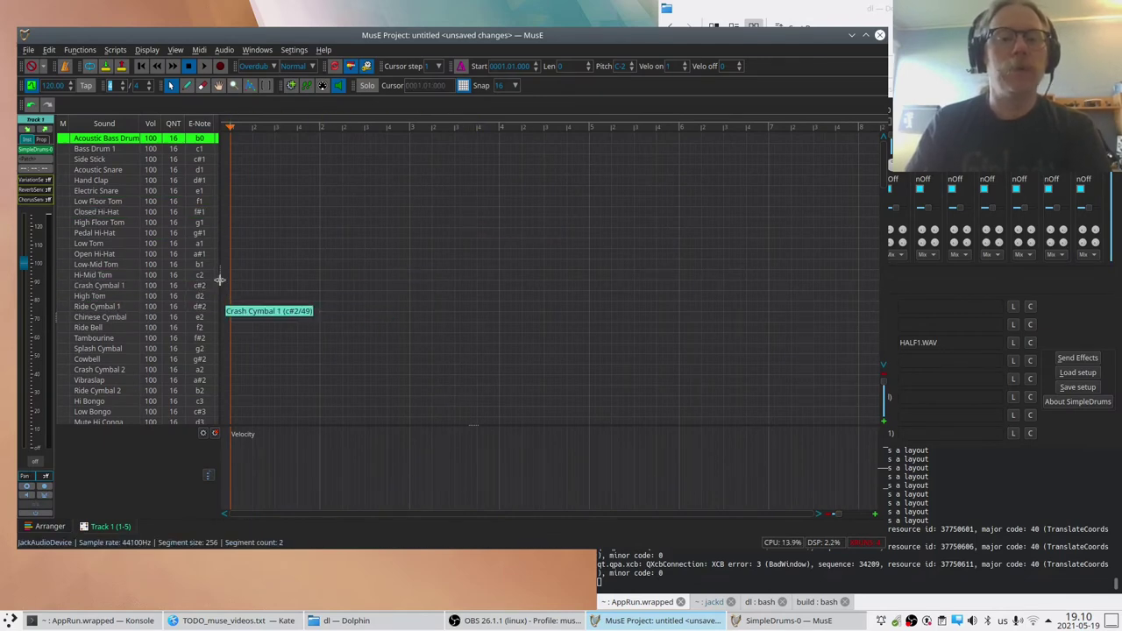
# Widen the drum list to show the columns through Port, and move High Tom directly above Crash Cymbal 1
pyautogui.moveTo(220, 280); pyautogui.dragTo(420, 285)
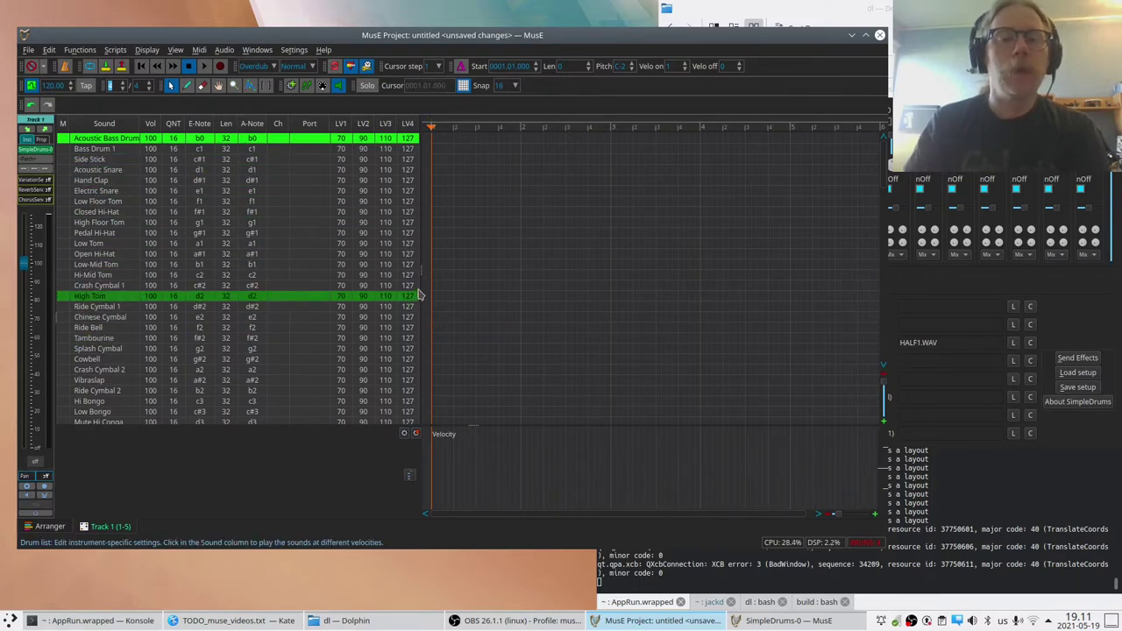
pyautogui.moveTo(421, 272); pyautogui.dragTo(321, 269)
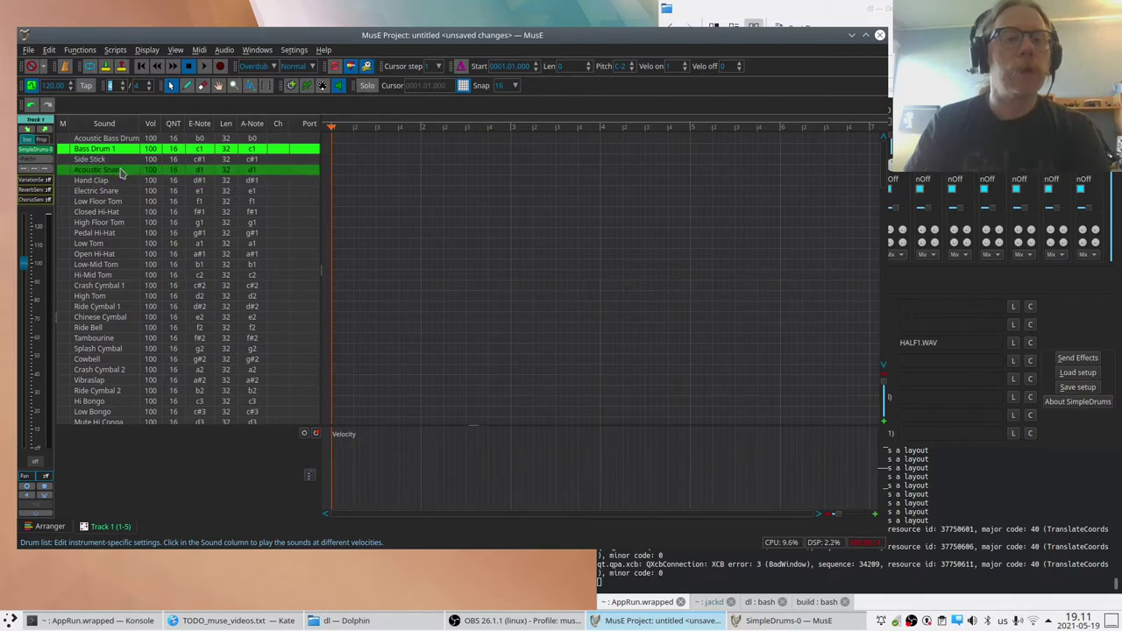
pyautogui.click(121, 217)
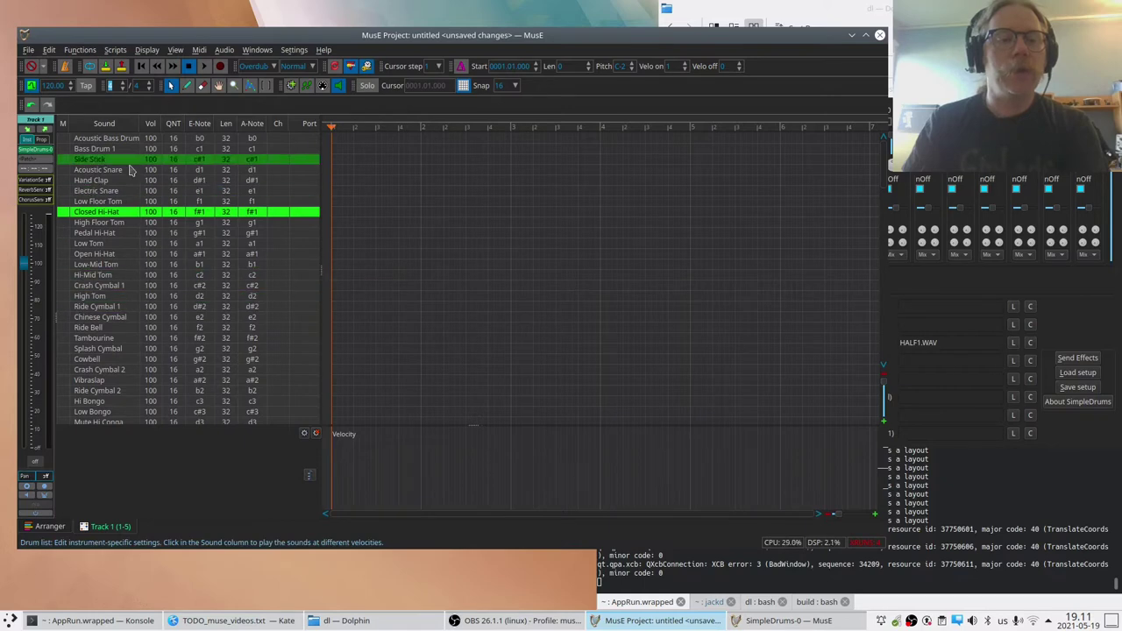
pyautogui.moveTo(112, 296); pyautogui.dragTo(108, 279)
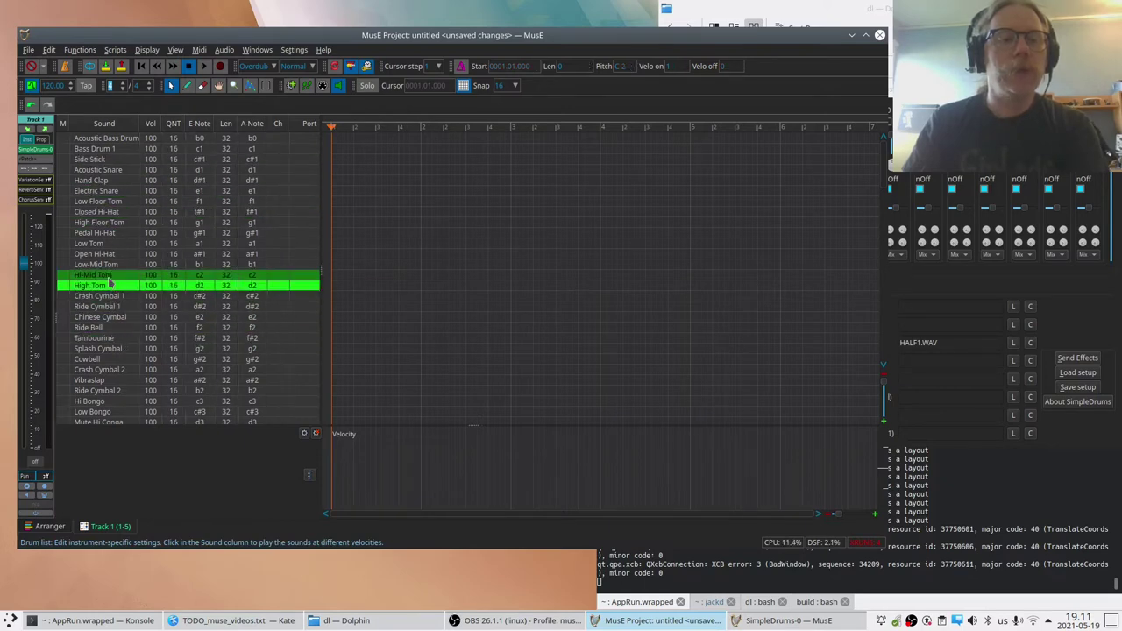
# Return to the arranger and examine the drumlist load and reset options for Track 1, leaving them unapplied
pyautogui.click(50, 527)
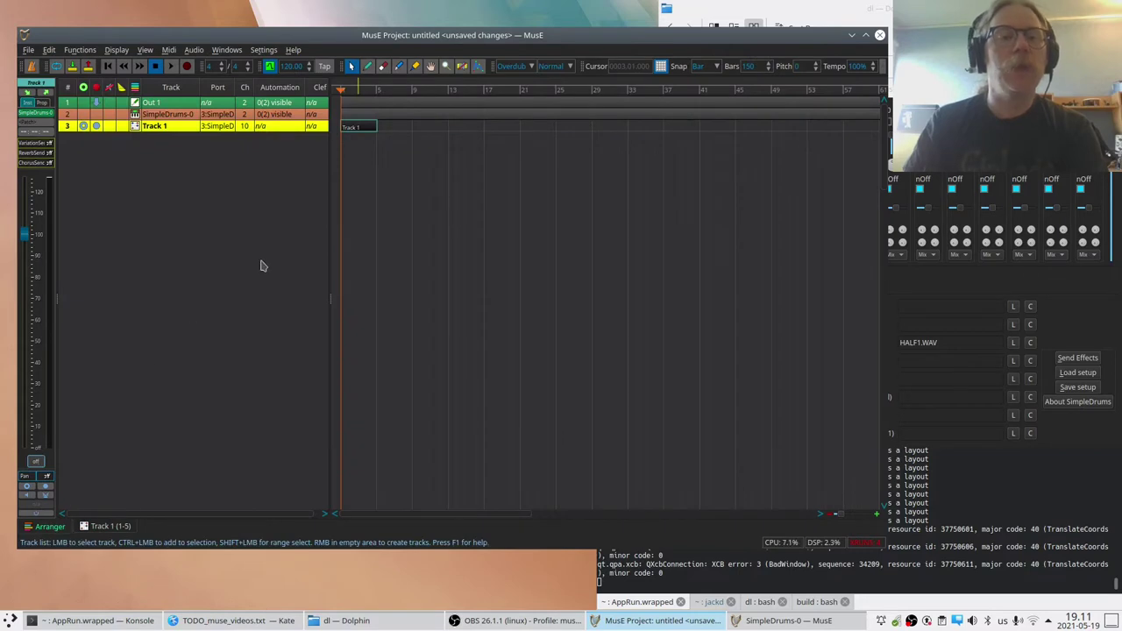
pyautogui.rightClick(171, 129)
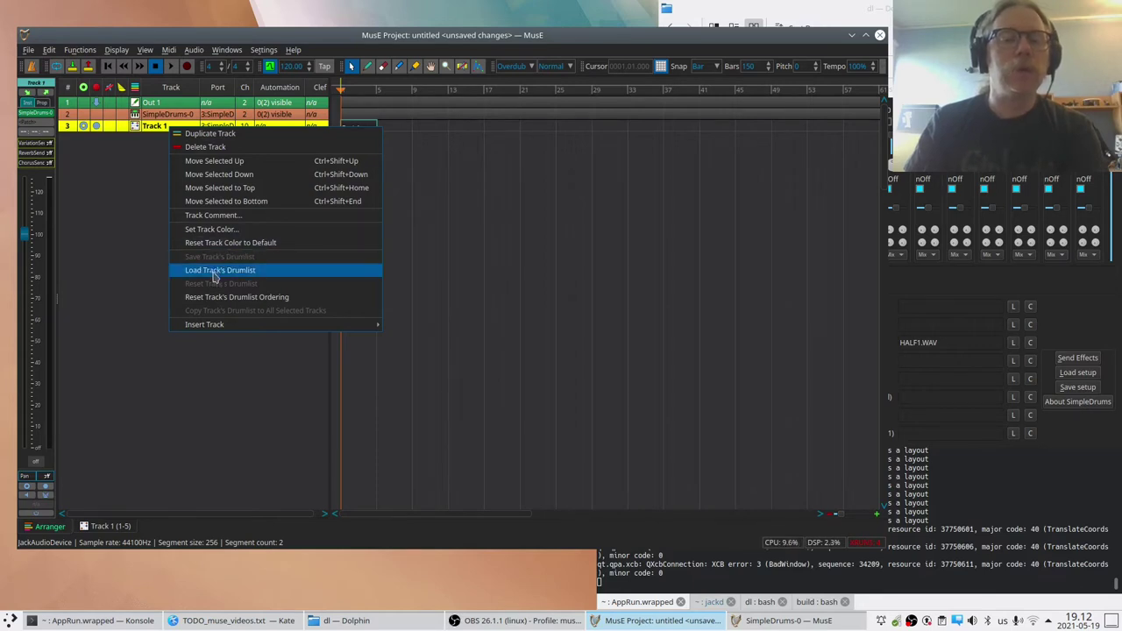
pyautogui.click(147, 185)
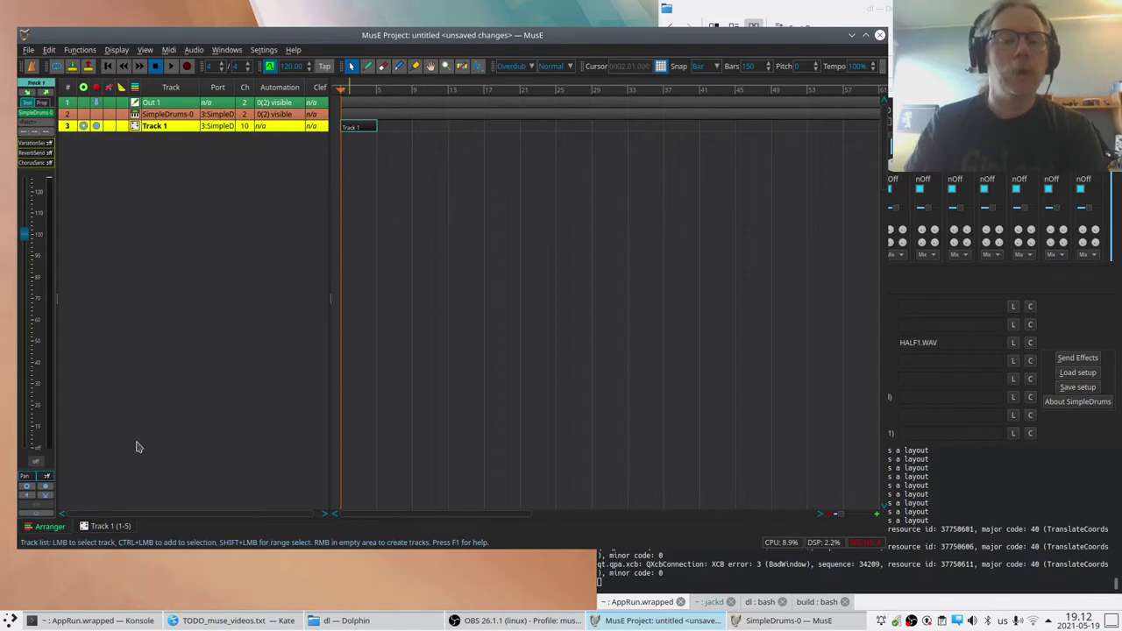
pyautogui.click(112, 525)
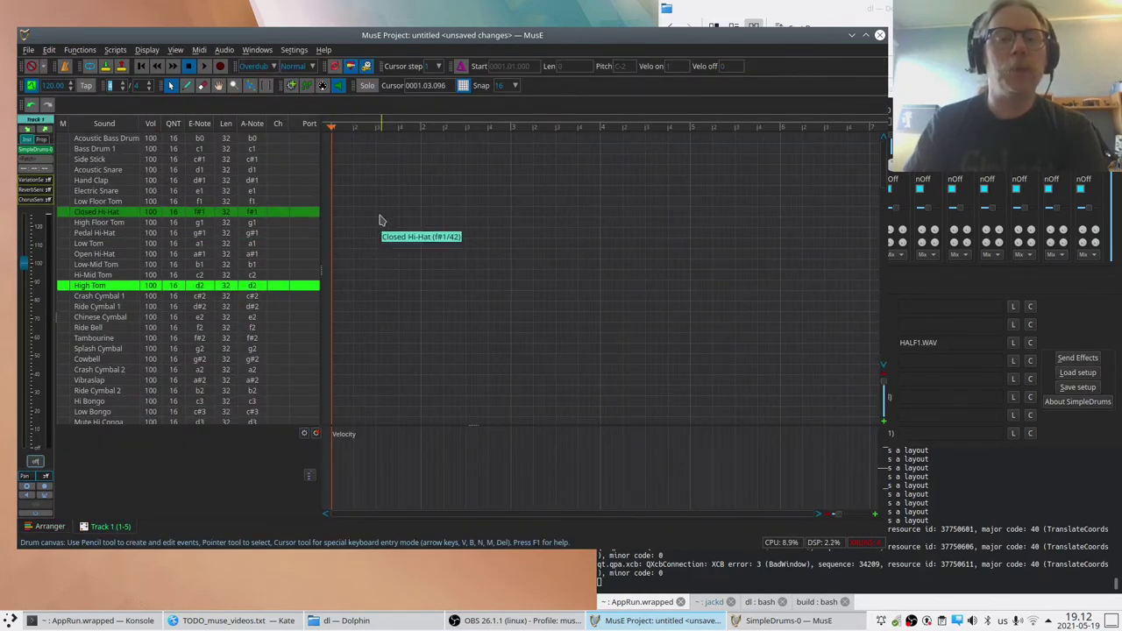
pyautogui.click(49, 526)
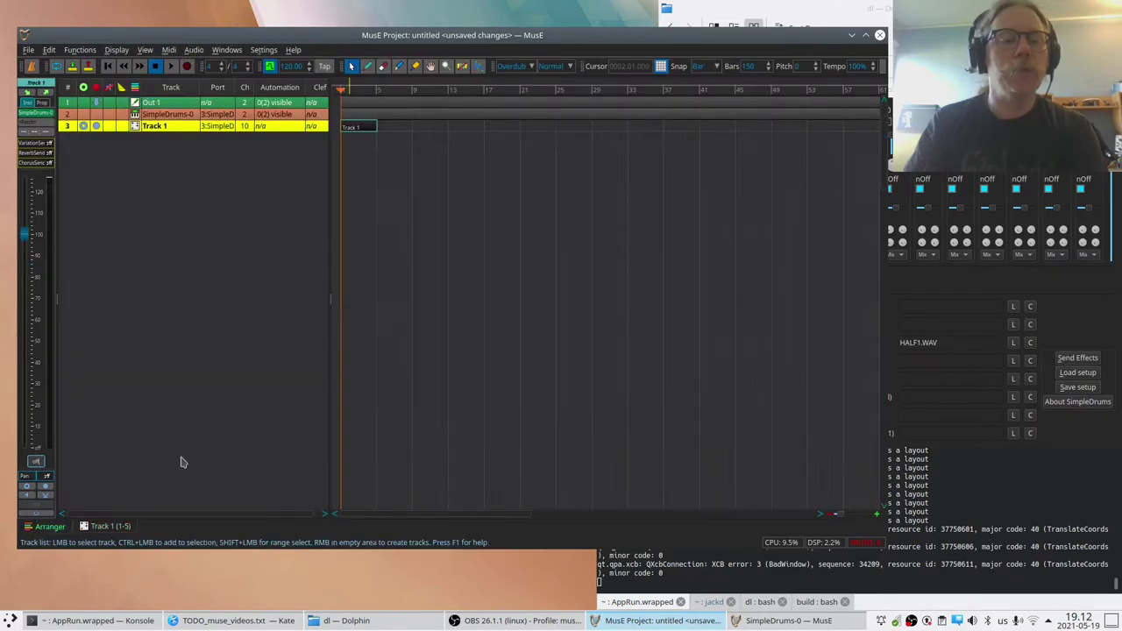
# Set the range markers around Track 1's part, from bar 1 to bar 5, and start looped playback
pyautogui.click(359, 91)
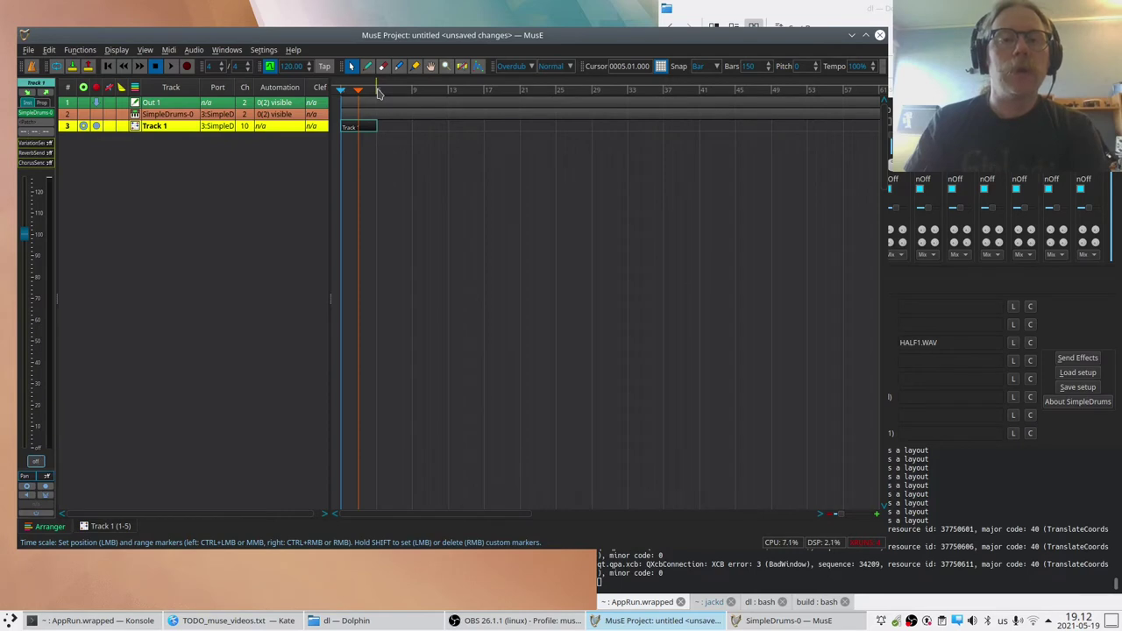
pyautogui.rightClick(379, 93)
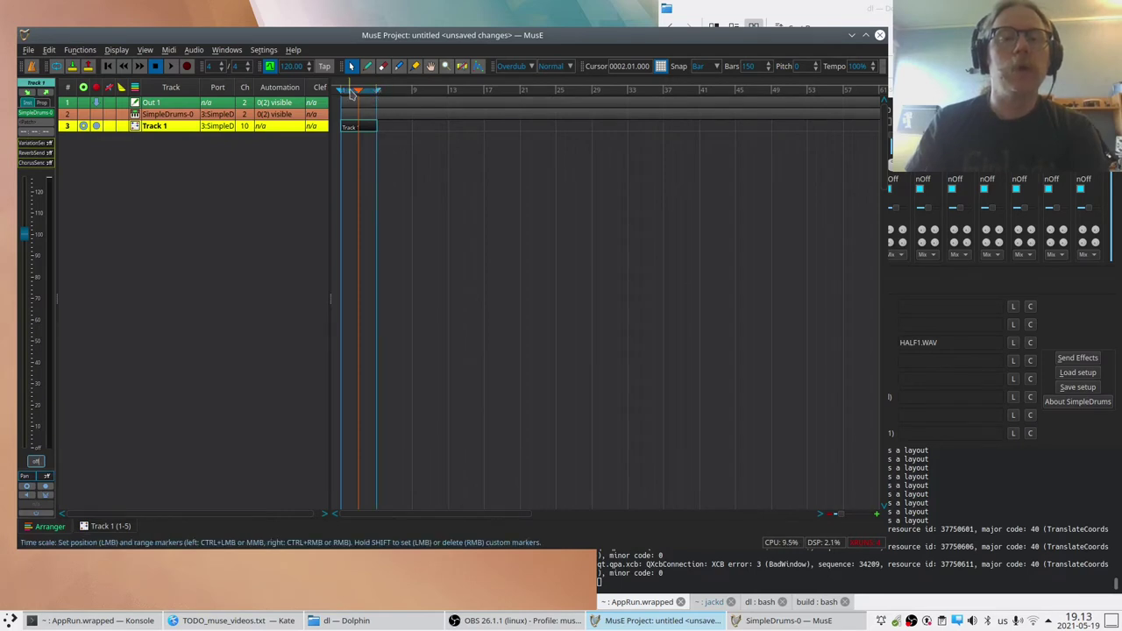
pyautogui.click(351, 95)
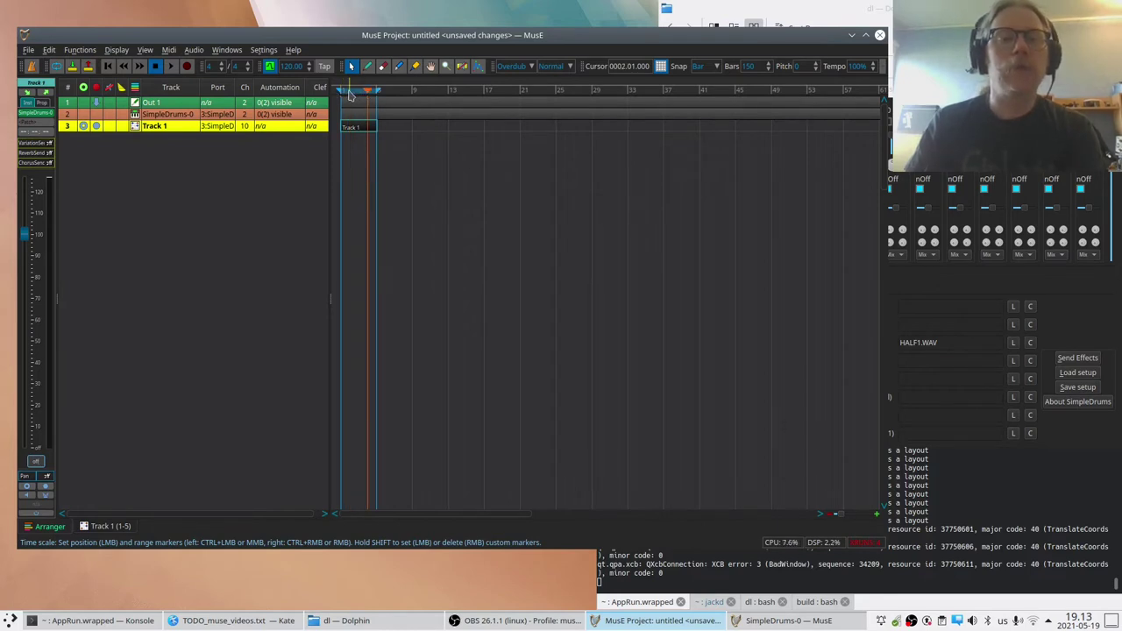
pyautogui.middleClick(349, 93)
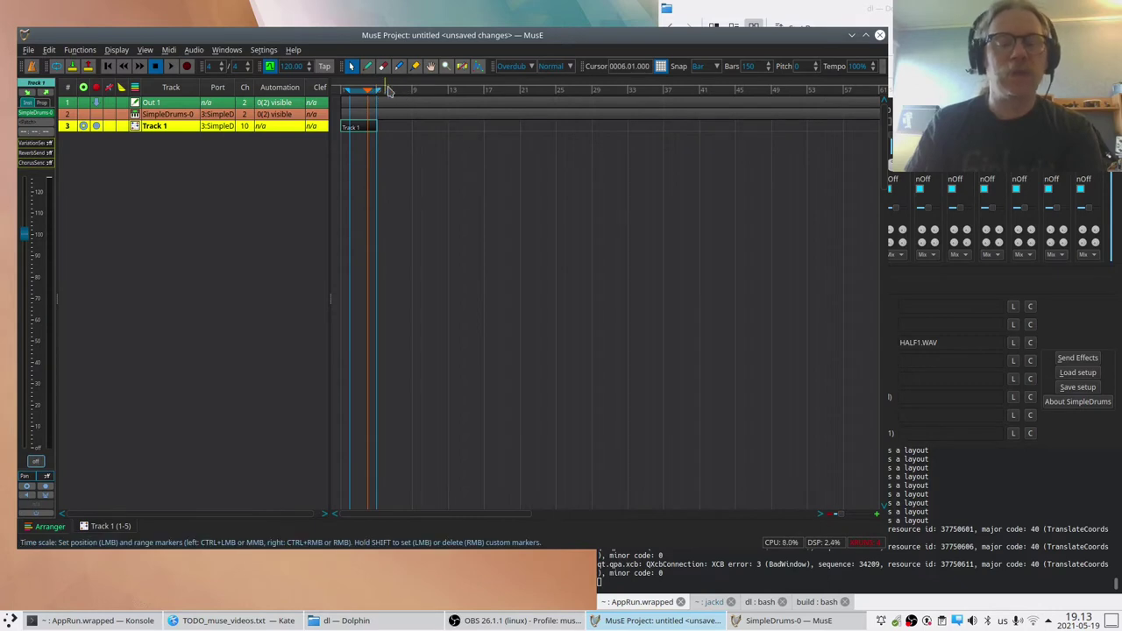
pyautogui.keyDown('ctrl'); pyautogui.click(343, 93); pyautogui.keyUp('ctrl')
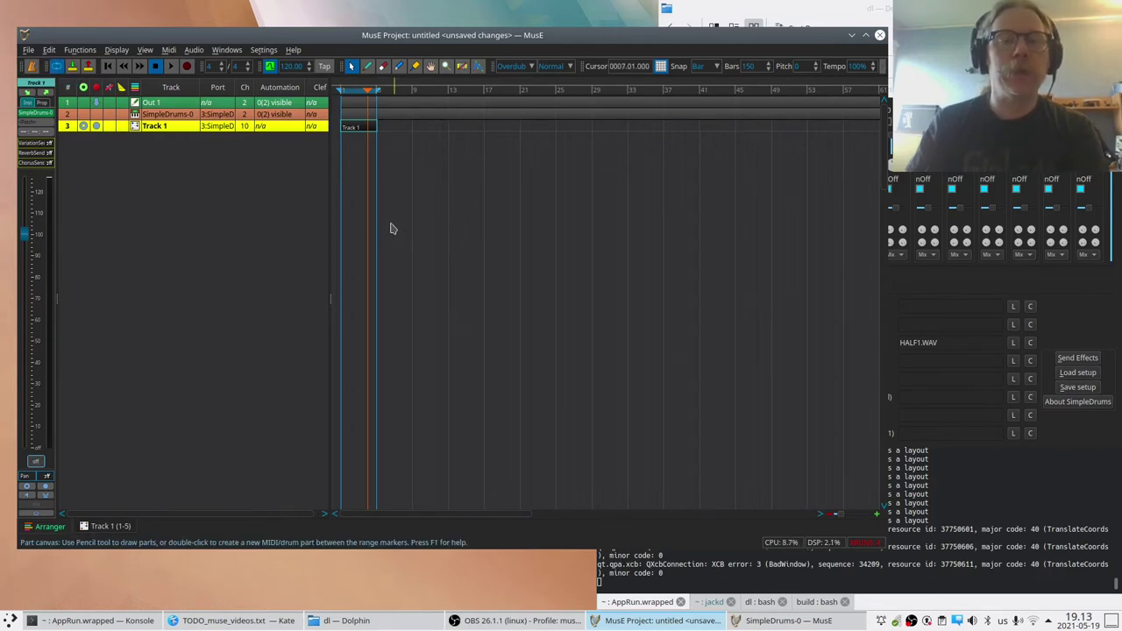
pyautogui.press('space')
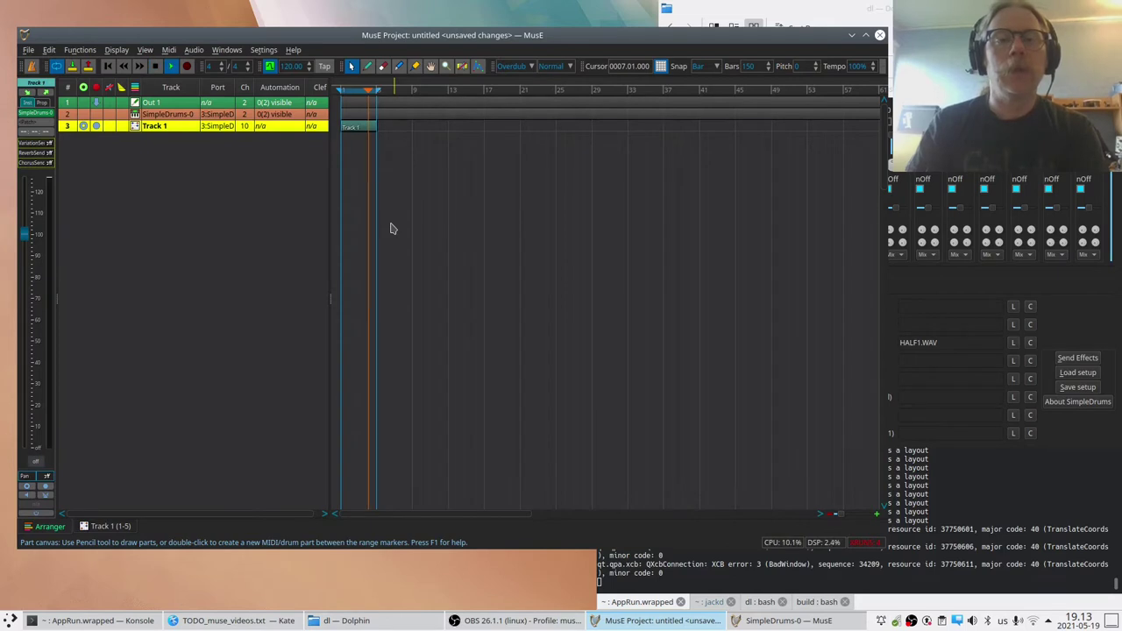
# In Track 1's drum editor, draw Bass Drum 1 notes on beats 1 and 3 of bar 1 and beat 1 of bar 2
pyautogui.click(102, 527)
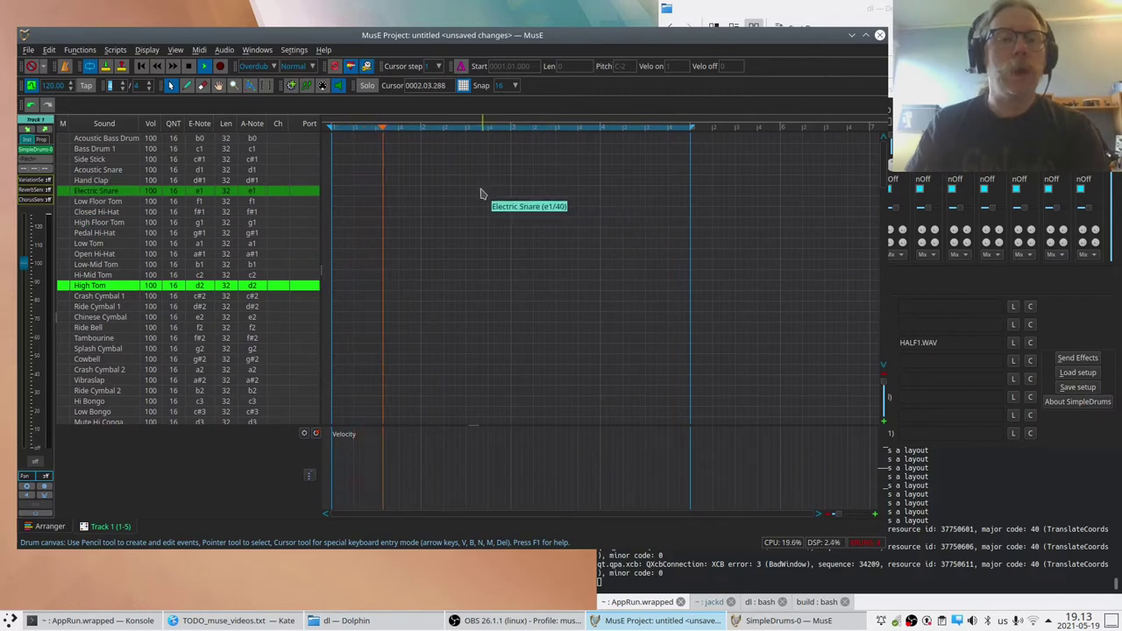
pyautogui.press('d')
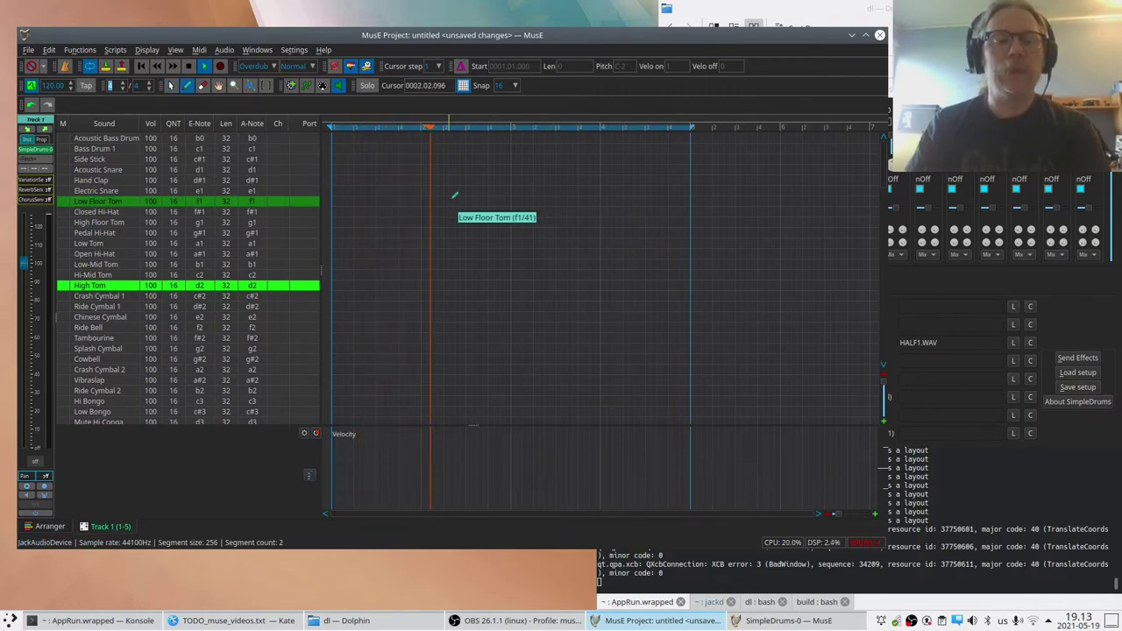
pyautogui.click(333, 148)
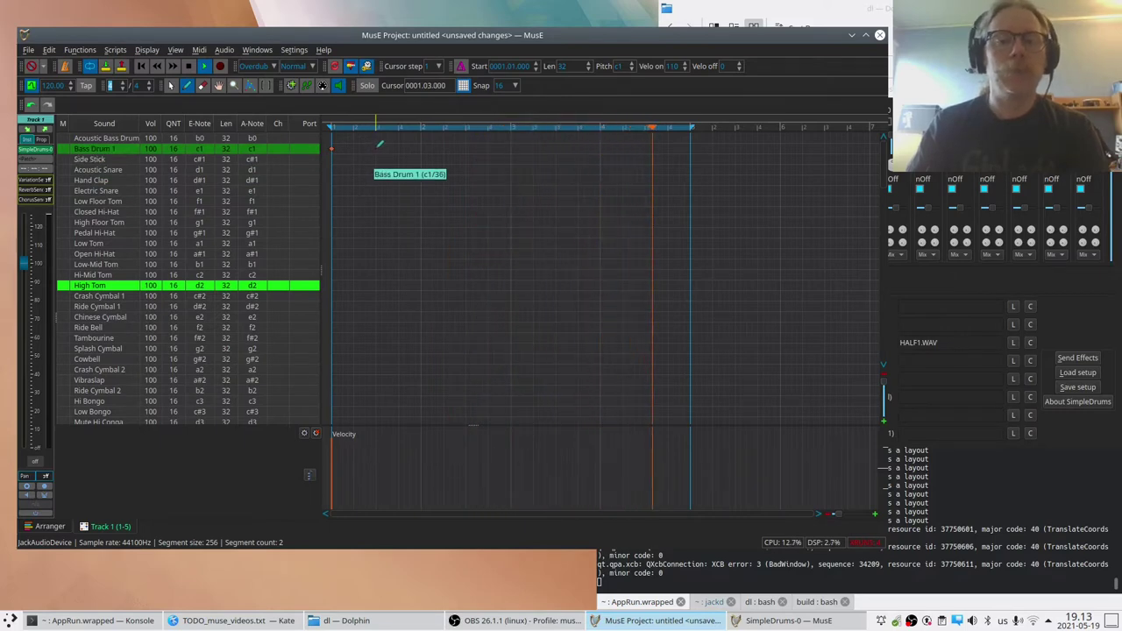
pyautogui.click(376, 148)
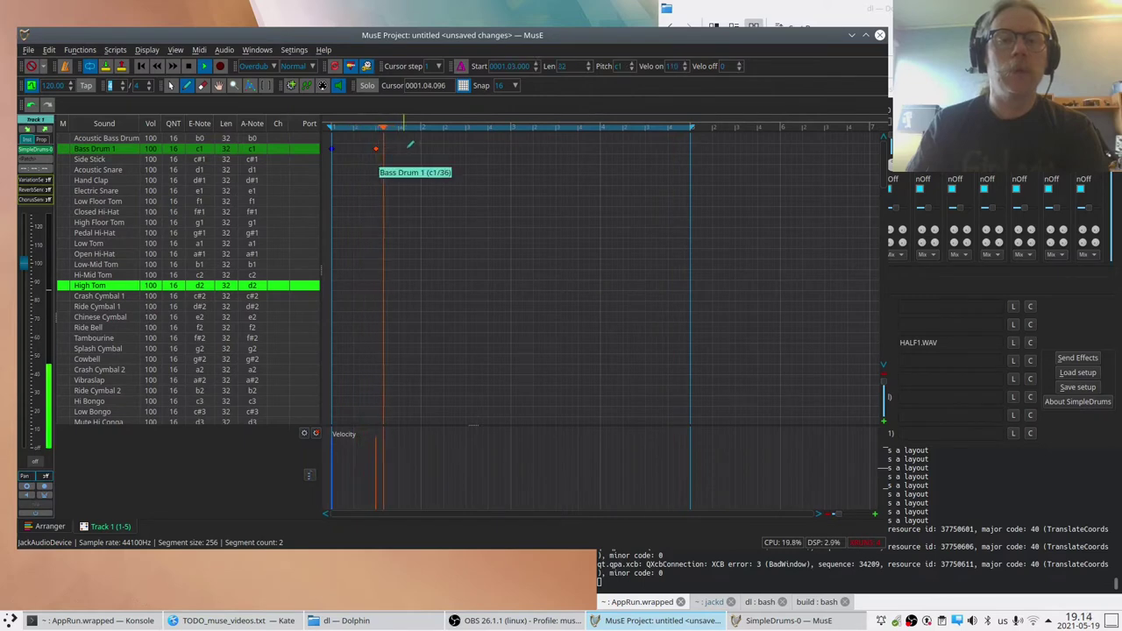
pyautogui.click(421, 148)
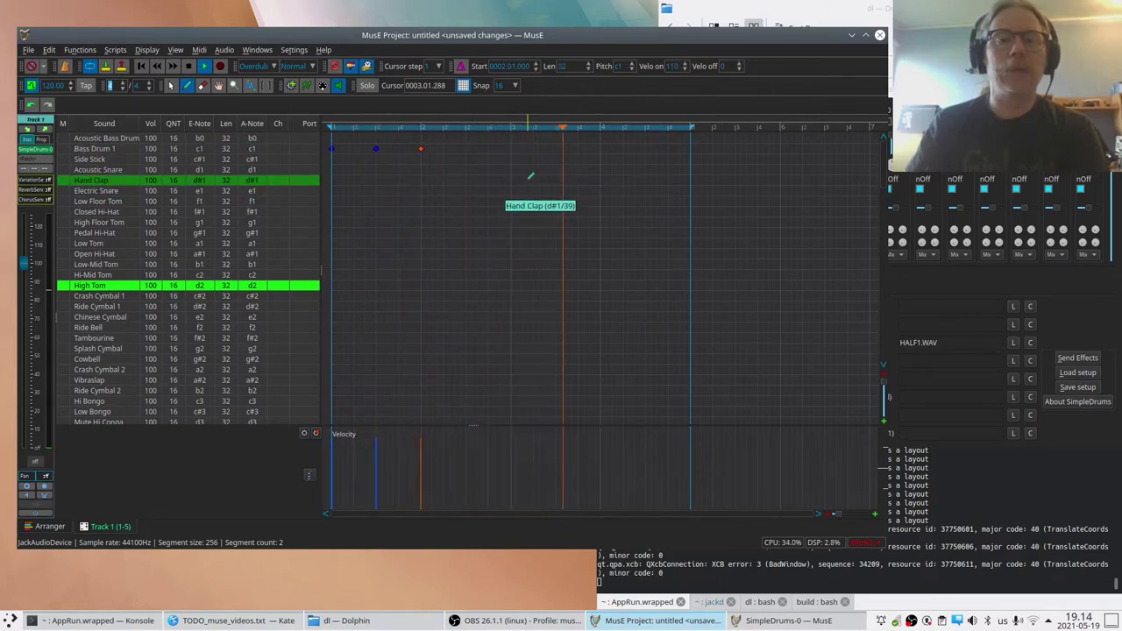
# Copy the Bass Drum 1 notes along their row to continue the every-second-beat pattern through bar 4
pyautogui.press('a')
pyautogui.moveTo(462, 158); pyautogui.dragTo(329, 145)
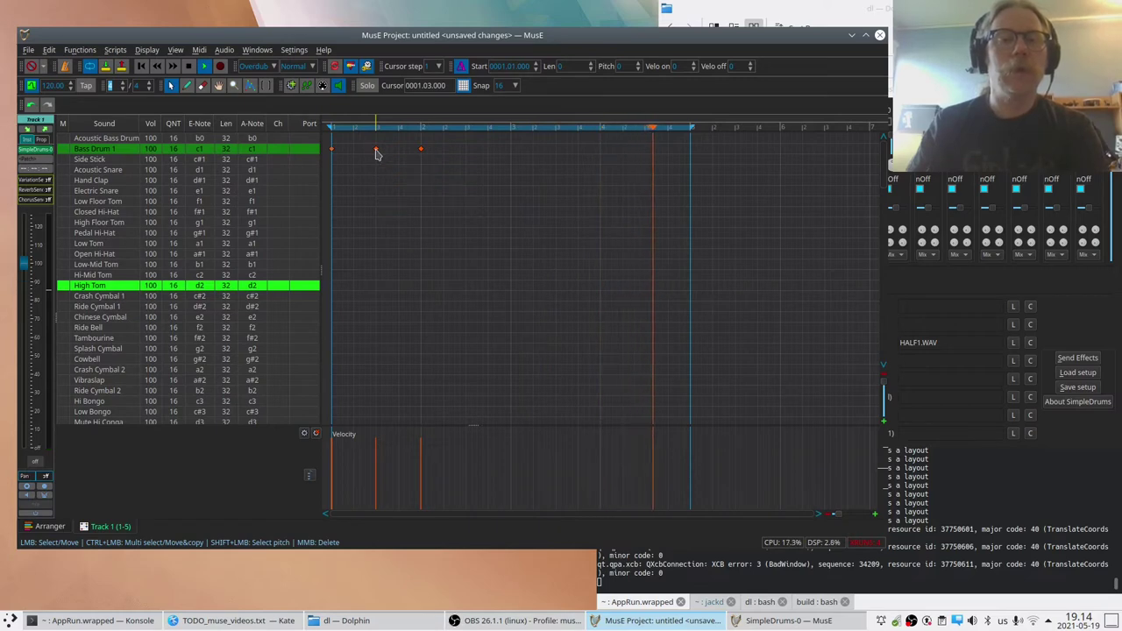
pyautogui.moveTo(376, 151); pyautogui.dragTo(512, 151)
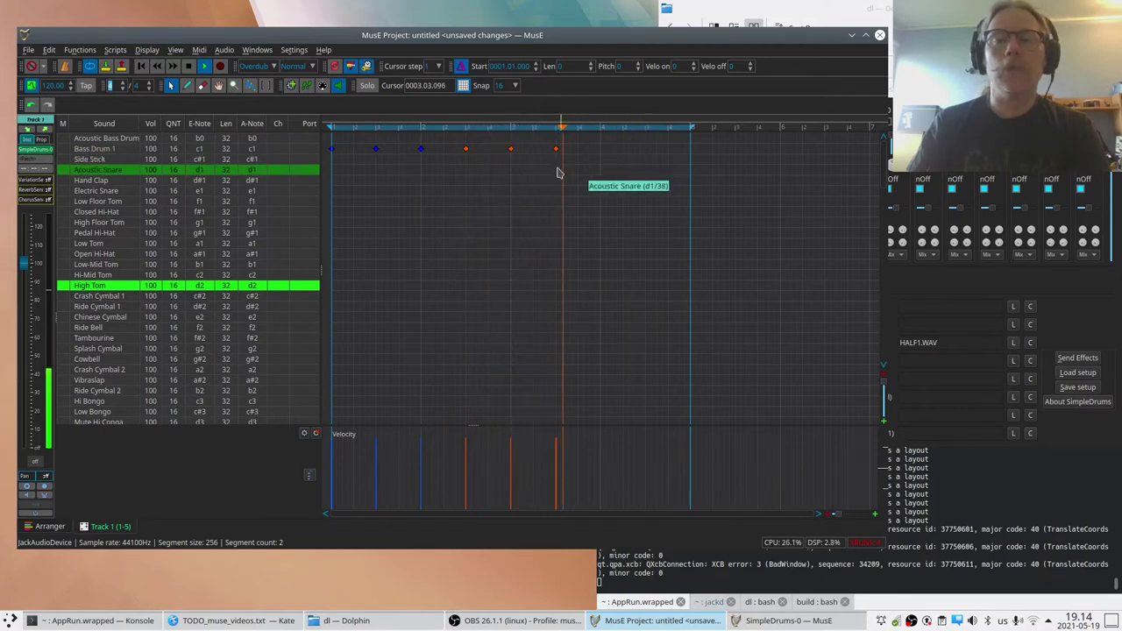
pyautogui.moveTo(574, 153); pyautogui.dragTo(598, 149)
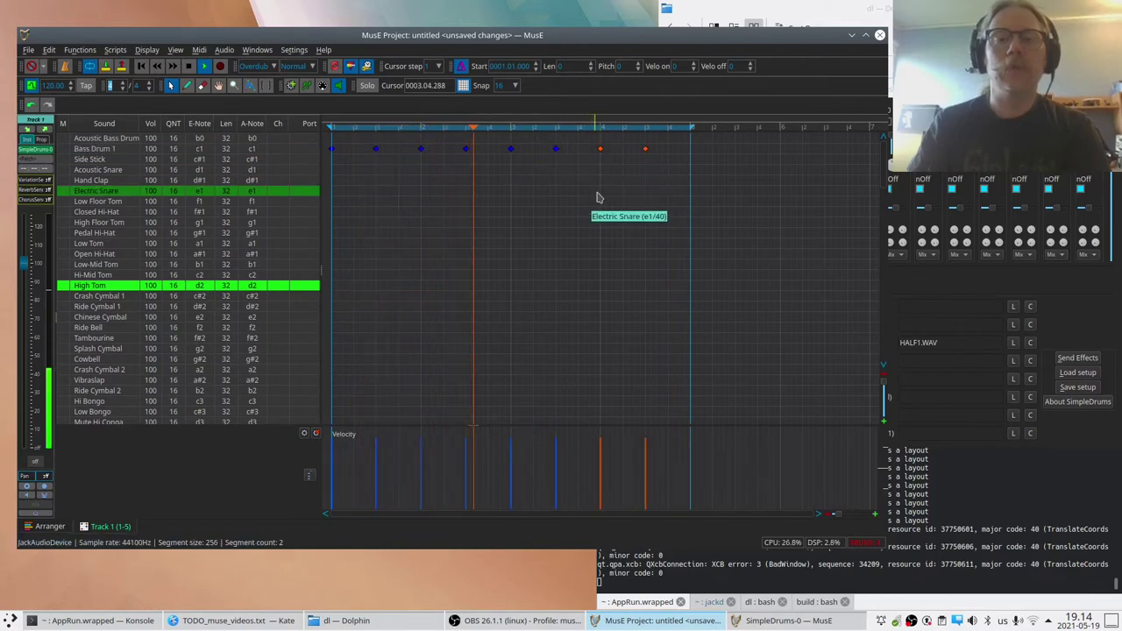
# Copy all the Bass Drum 1 notes to the Acoustic Snare row, starting on beat 2 of bar 1
pyautogui.moveTo(670, 154); pyautogui.dragTo(327, 153)
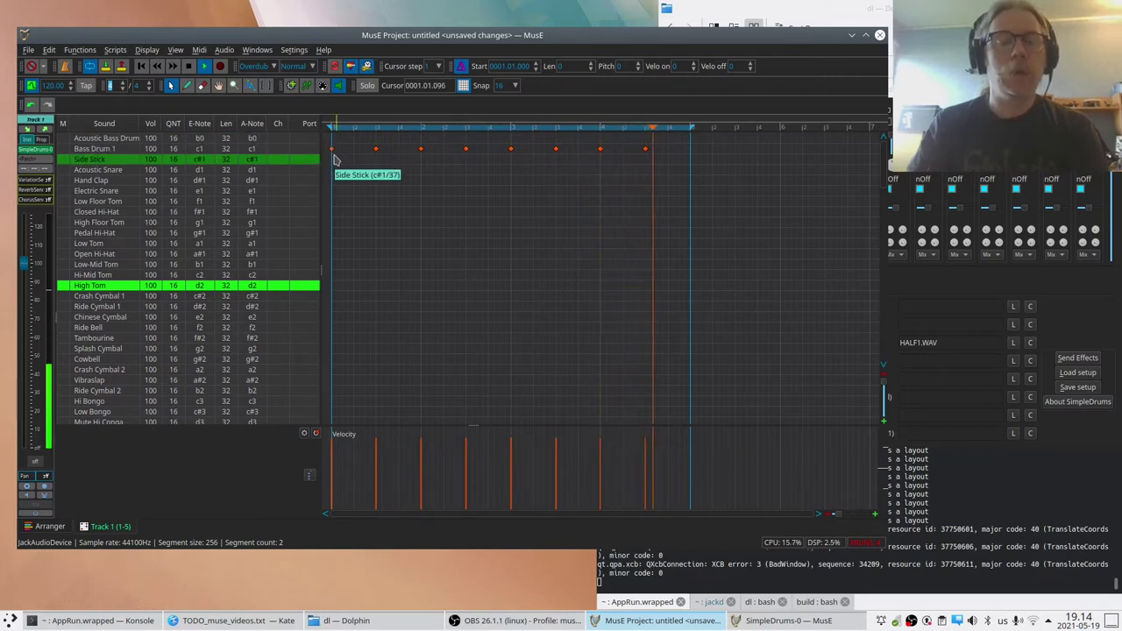
pyautogui.hotkey('ctrl', 'v')
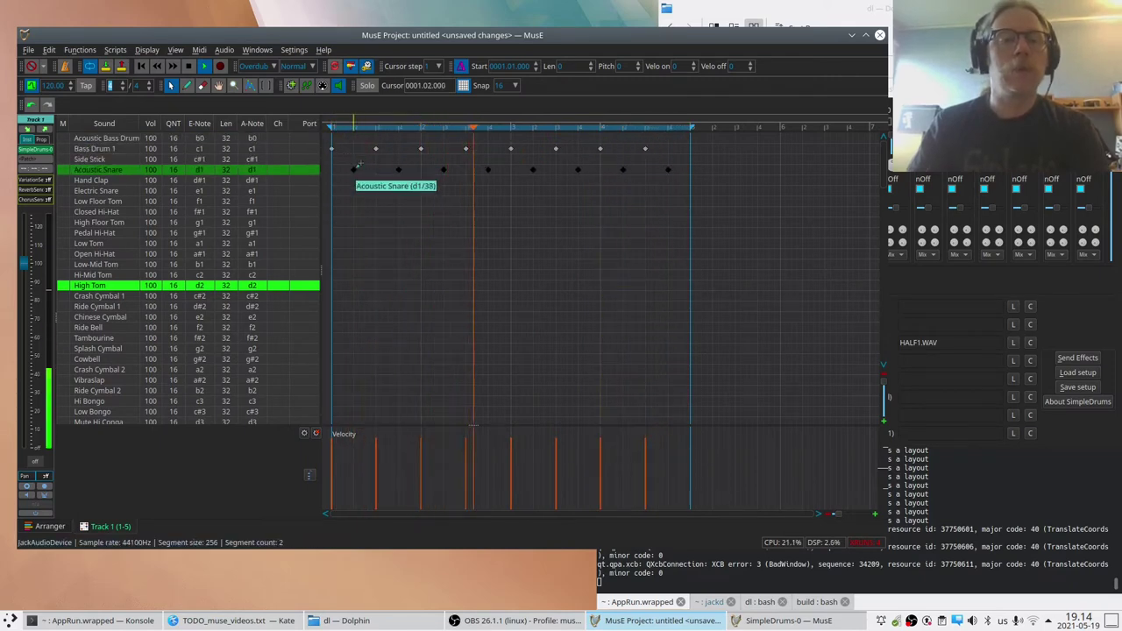
pyautogui.click(354, 168)
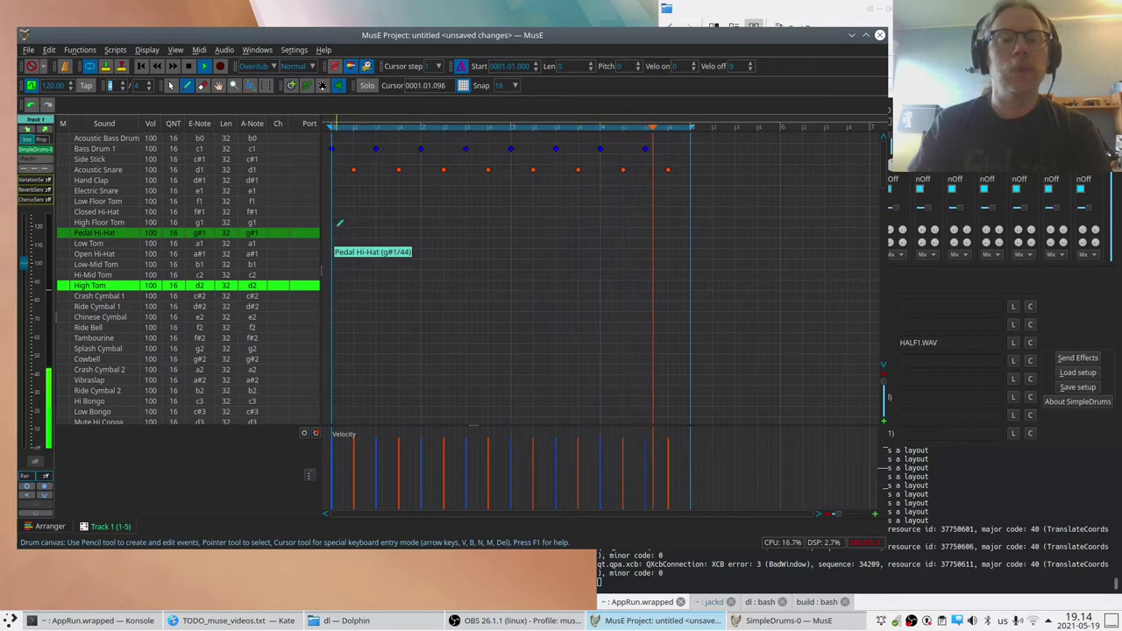
# Draw Pedal Hi-Hat notes on every beat of bar 1 and beat 1 of bar 2, and select them
pyautogui.click(332, 232)
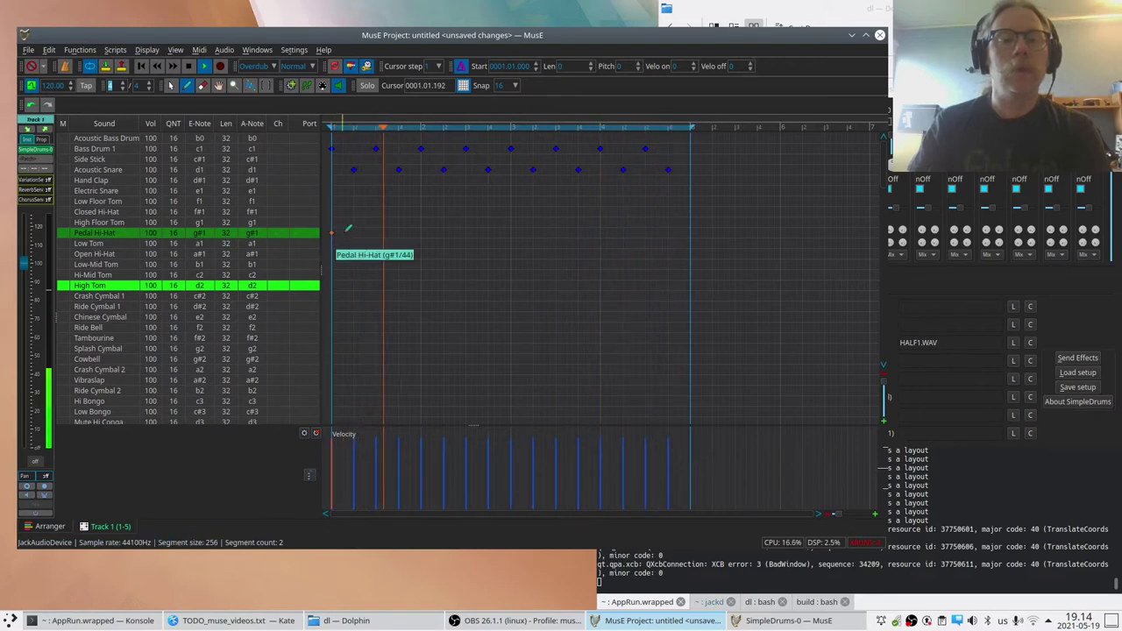
pyautogui.click(353, 232)
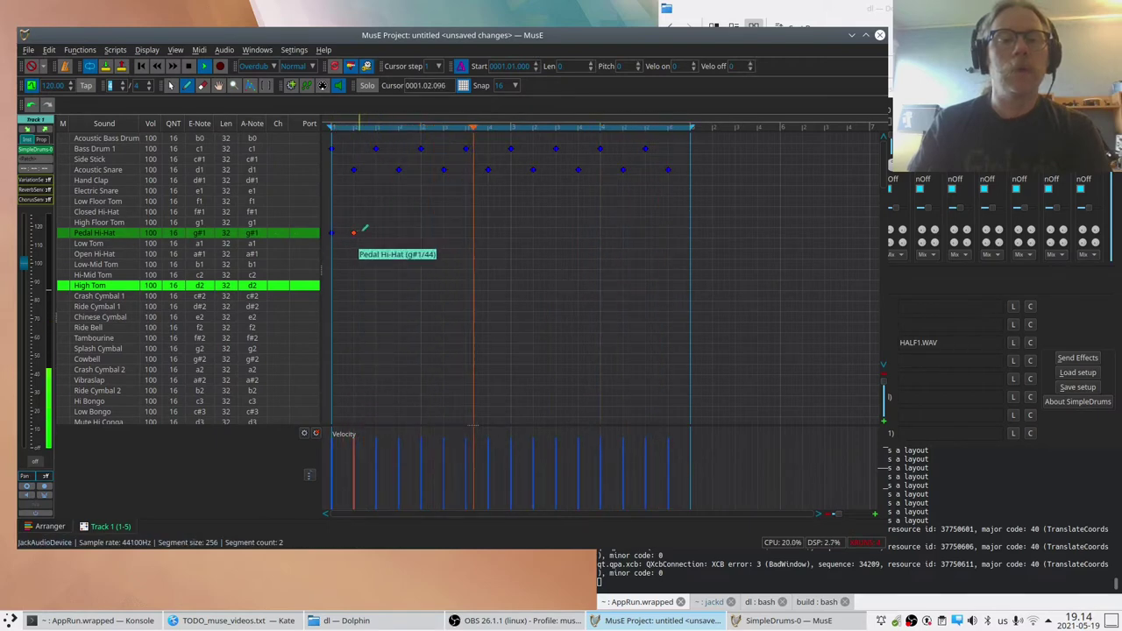
pyautogui.click(375, 232)
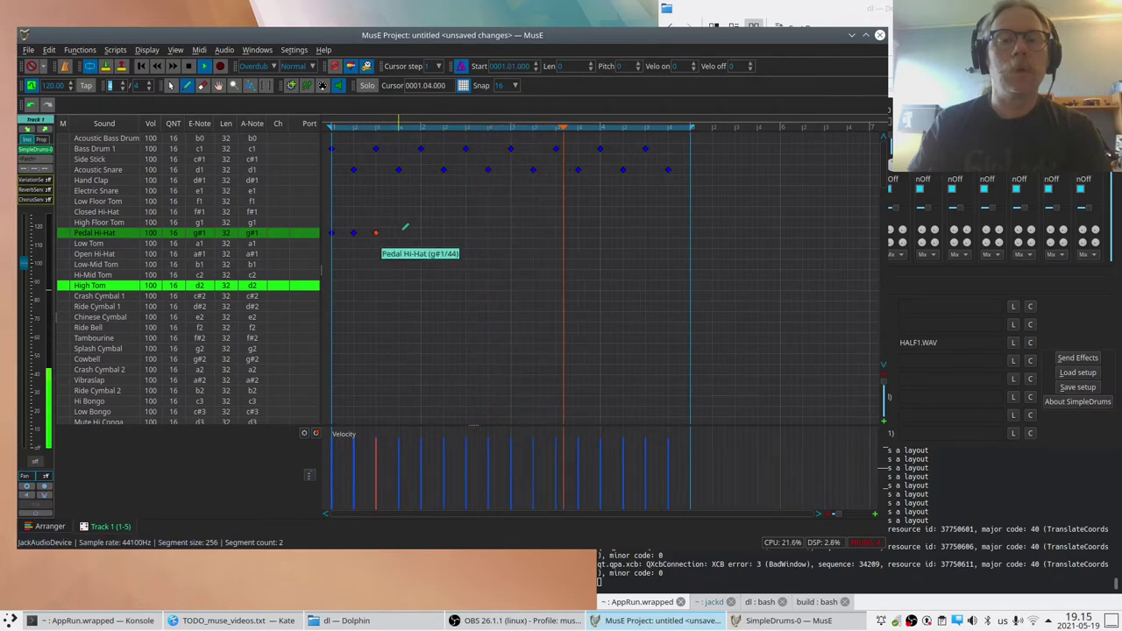
pyautogui.click(398, 233)
pyautogui.click(420, 233)
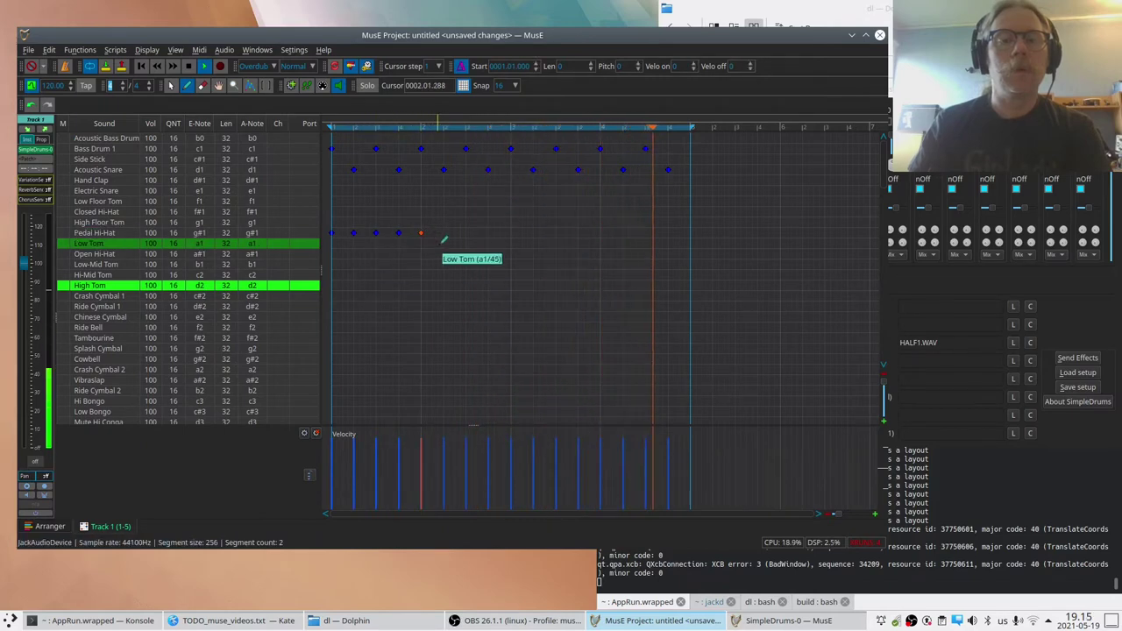
pyautogui.press('a')
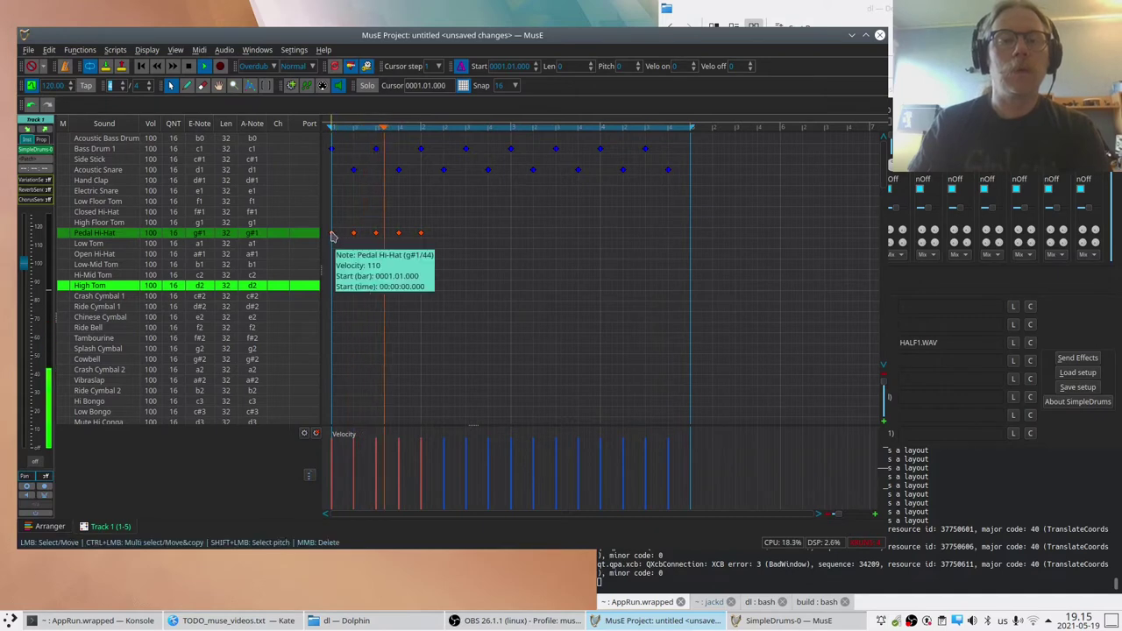
# Copy the Pedal Hi-Hat notes along their row onto every beat through bar 4, aligned to the beats, and delete the surplus note
pyautogui.hotkey('ctrl', 'v')
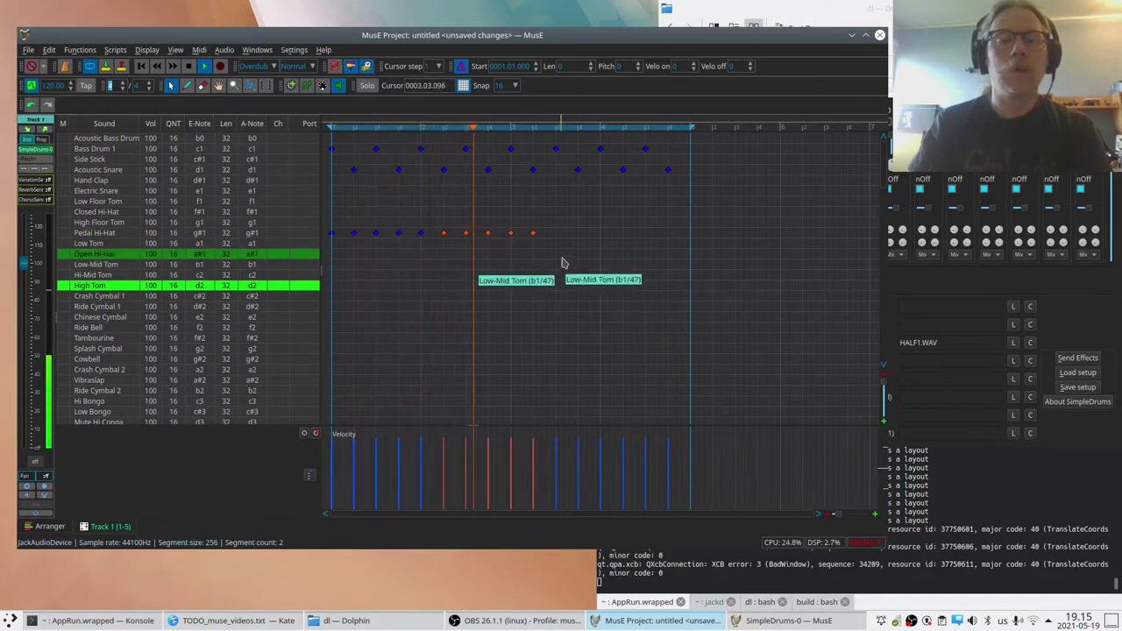
pyautogui.keyDown('ctrl'); pyautogui.click(420, 232); pyautogui.keyUp('ctrl')
pyautogui.keyDown('ctrl'); pyautogui.click(399, 232); pyautogui.keyUp('ctrl')
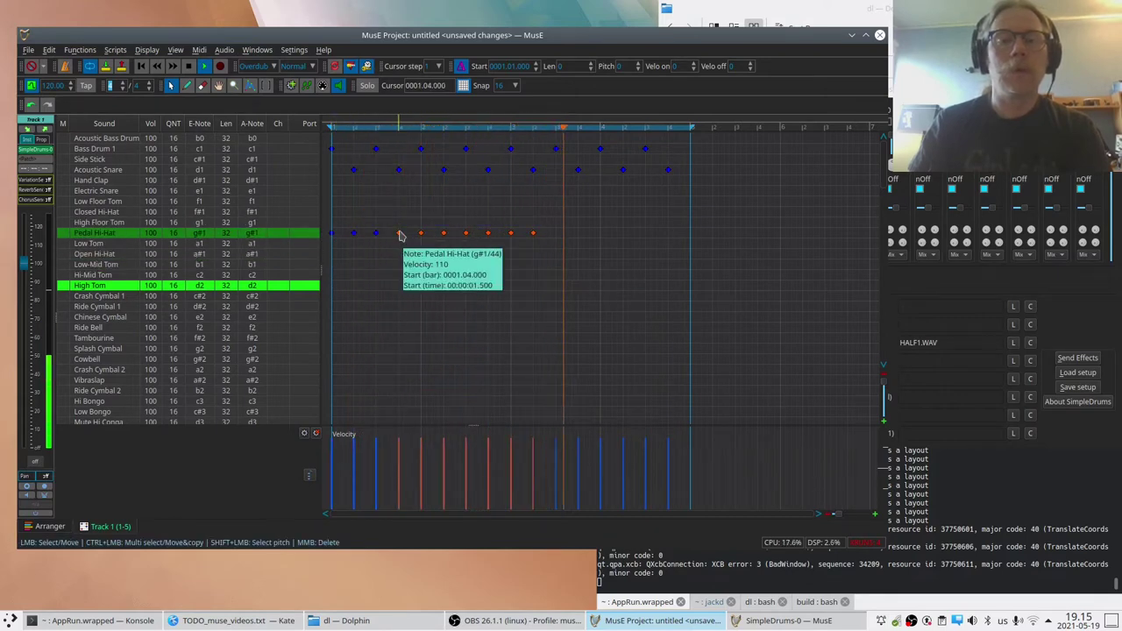
pyautogui.moveTo(398, 235); pyautogui.dragTo(550, 232)
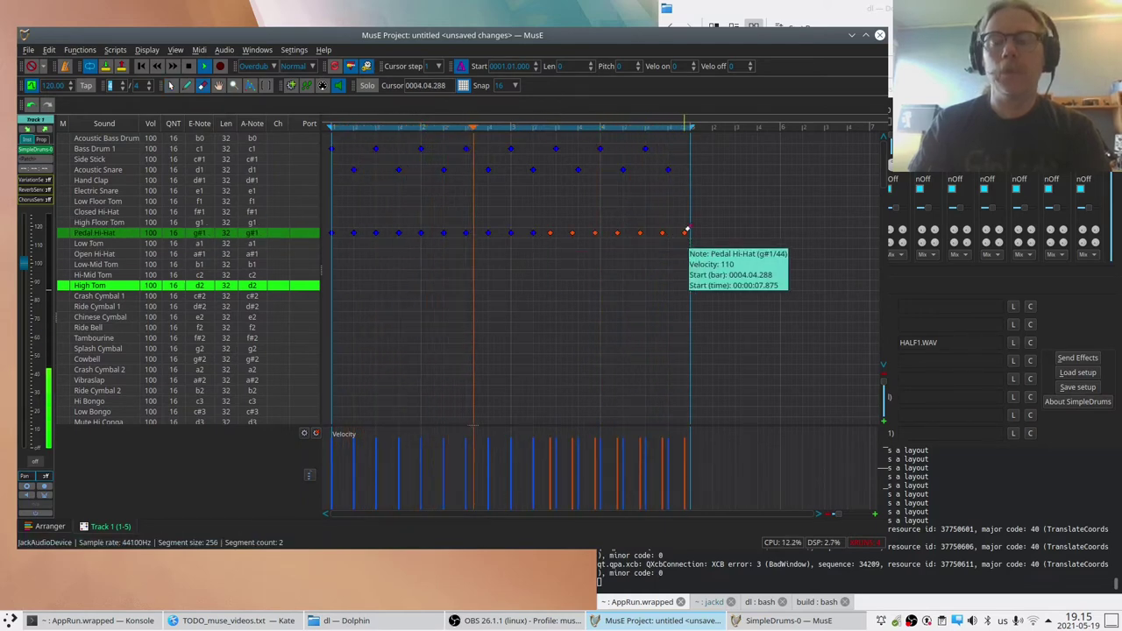
pyautogui.click(686, 229)
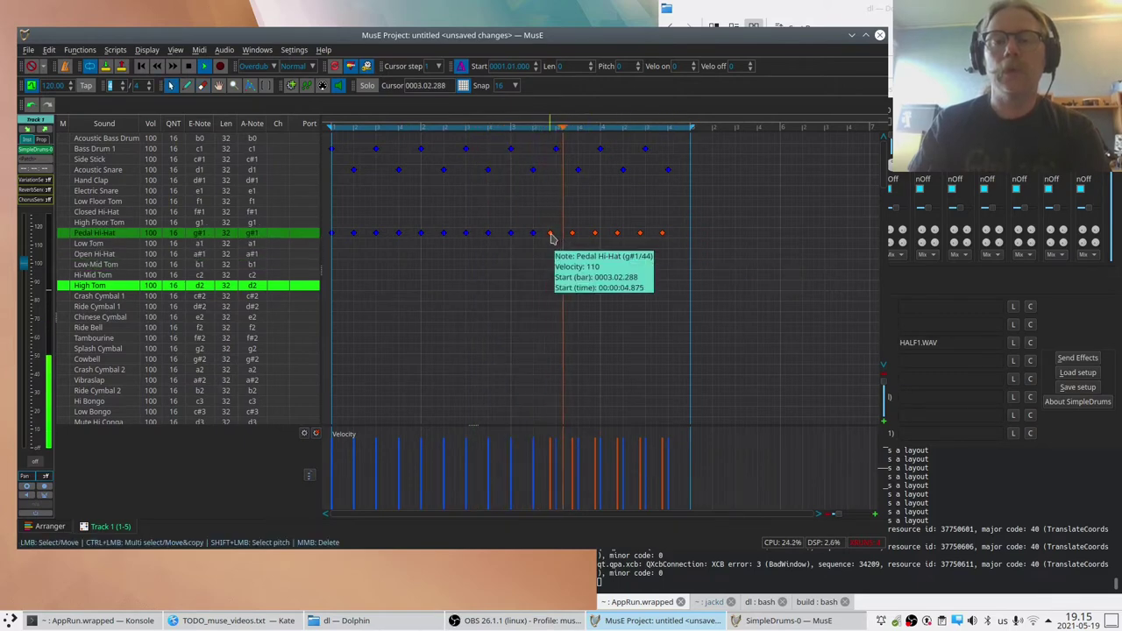
pyautogui.moveTo(550, 234); pyautogui.dragTo(555, 234)
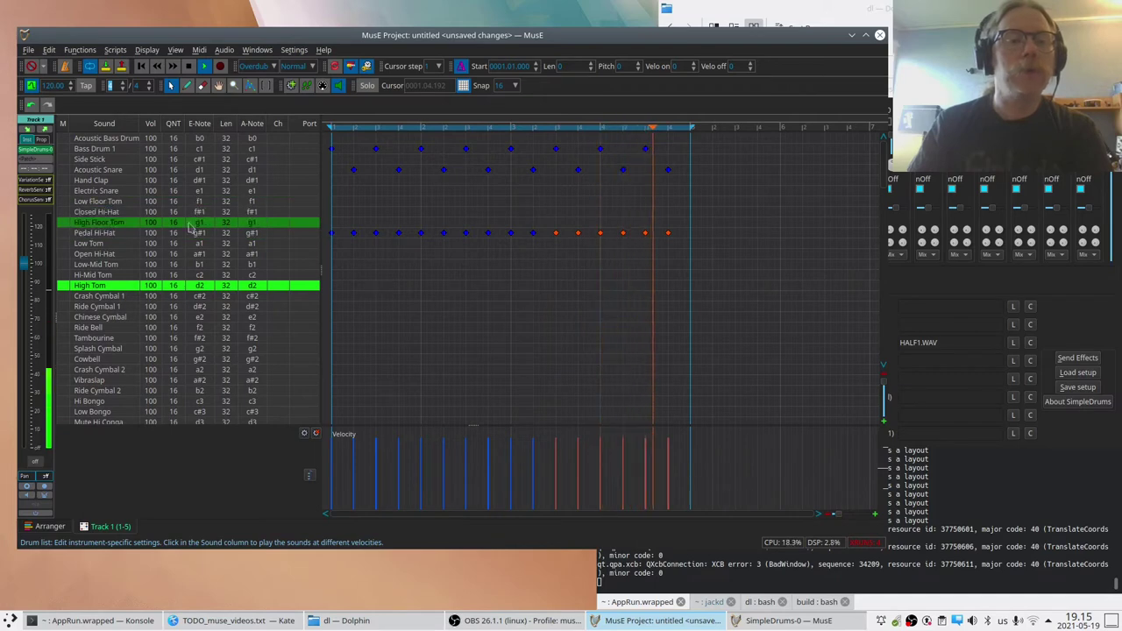
# Select all the Pedal Hi-Hat notes and move them up two rows to Closed Hi-Hat
pyautogui.moveTo(677, 238); pyautogui.dragTo(326, 231)
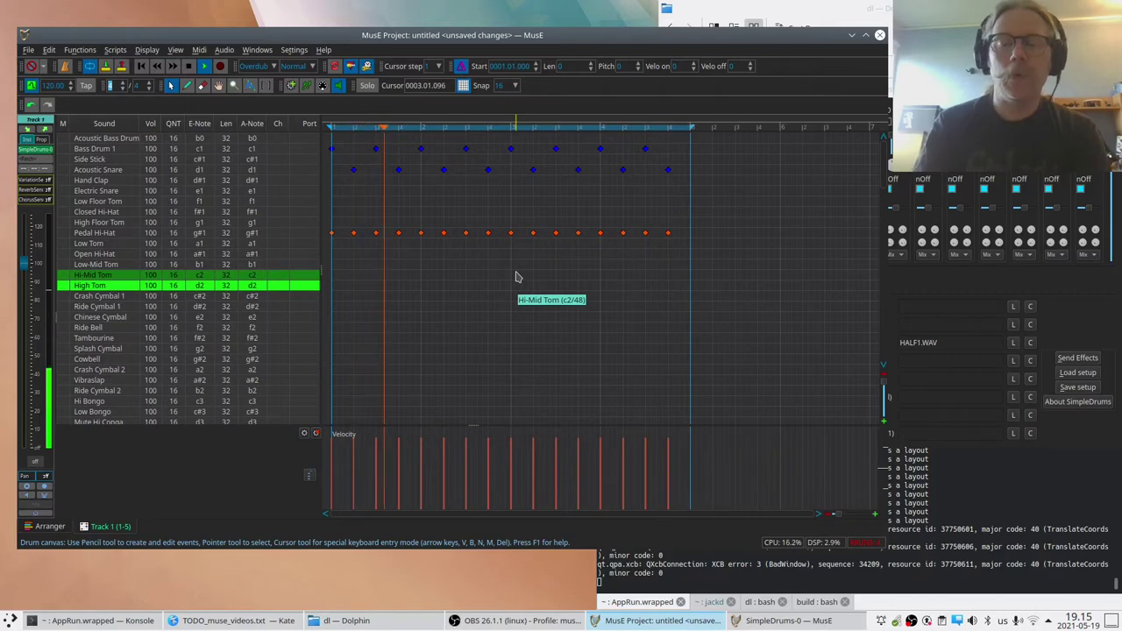
pyautogui.hotkey('ctrl', 'Up')
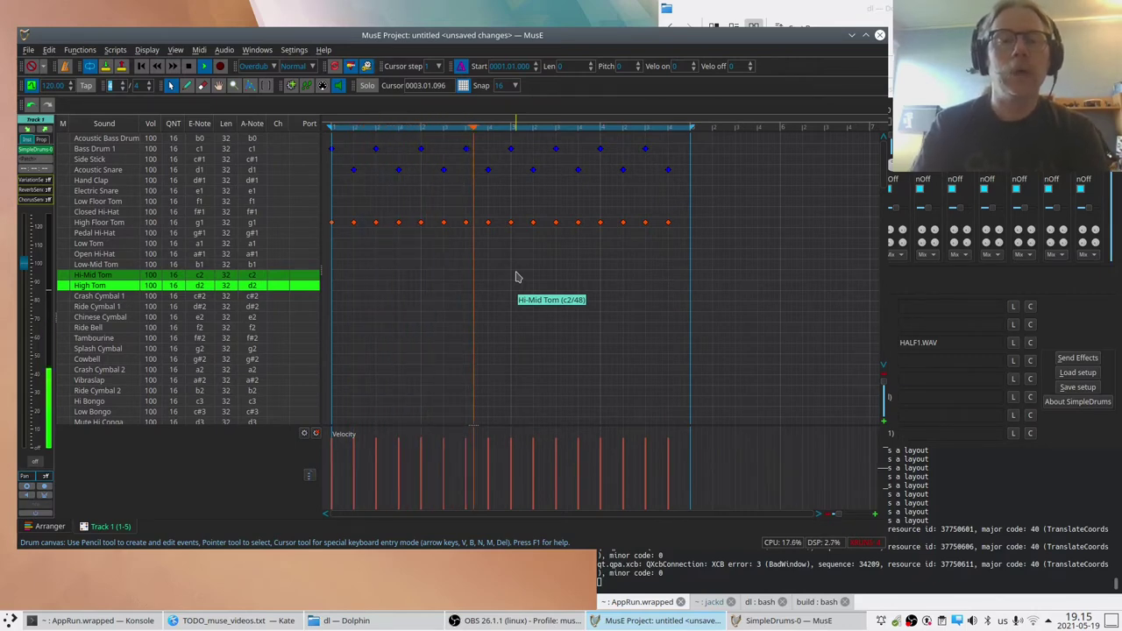
pyautogui.hotkey('ctrl', 'Up')
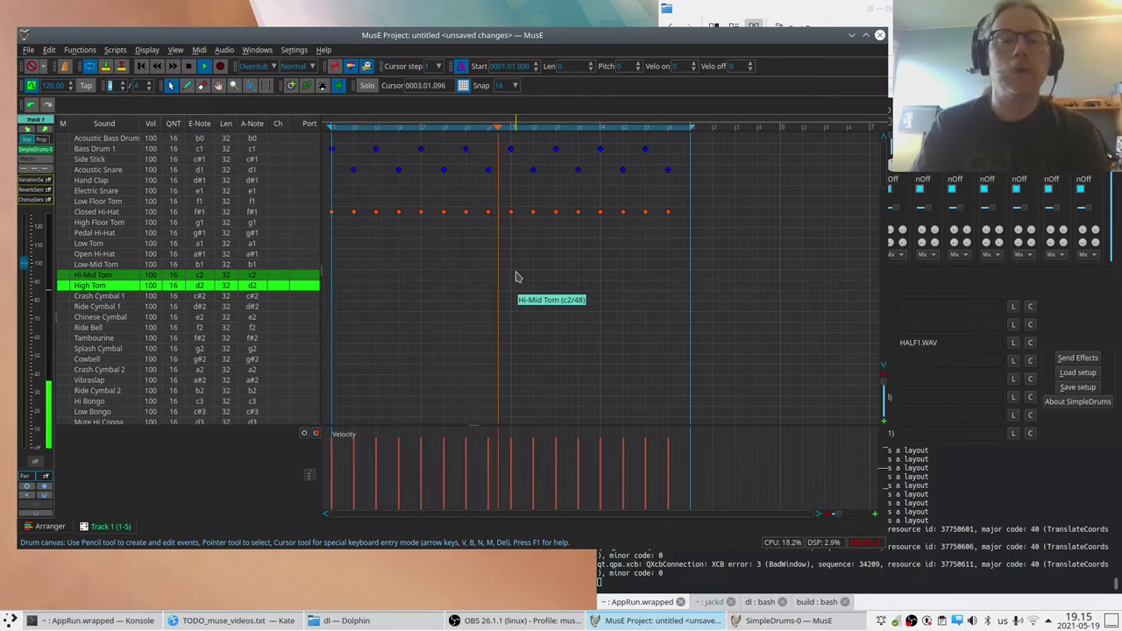
# Copy all the Closed Hi-Hat notes to the High Floor Tom row half a beat later, and stop playback
pyautogui.click(333, 213)
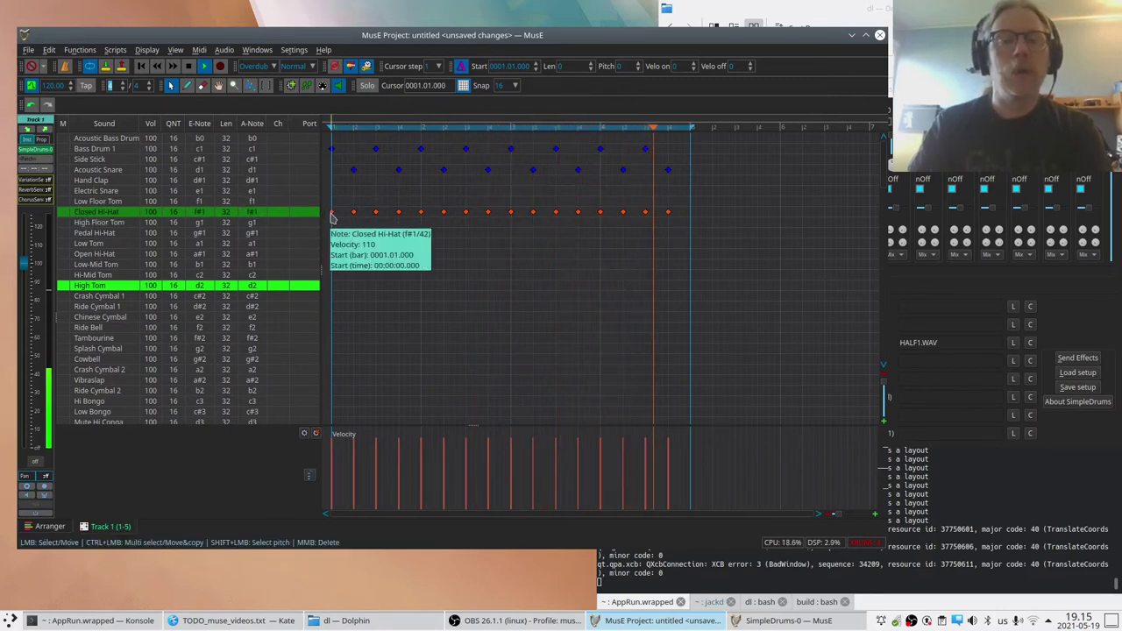
pyautogui.moveTo(333, 213); pyautogui.dragTo(342, 223)
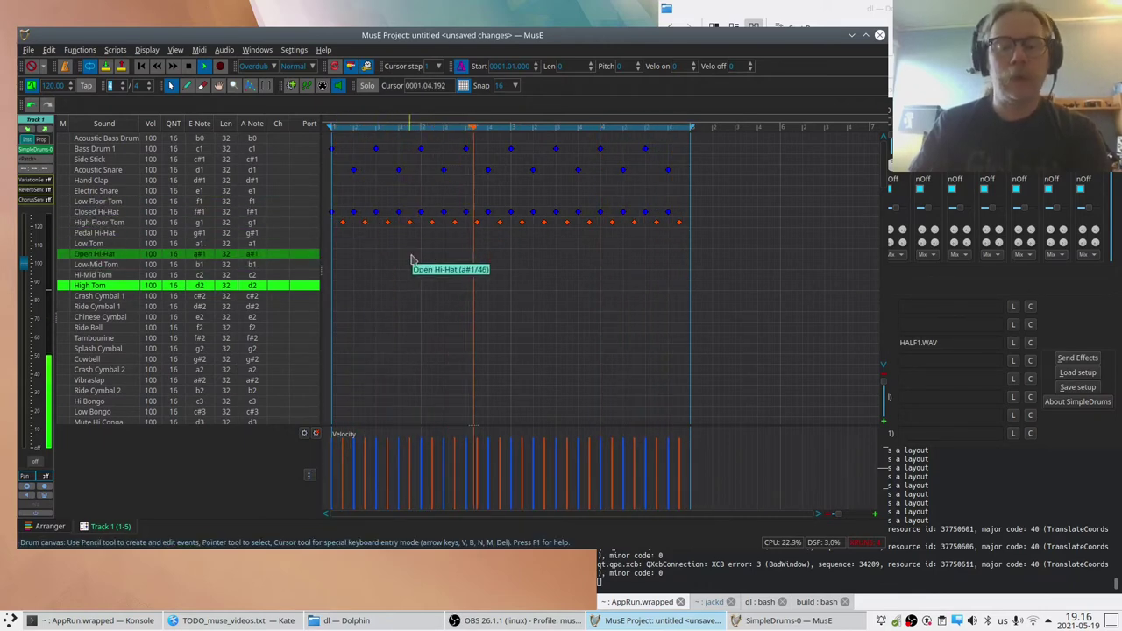
pyautogui.press('space')
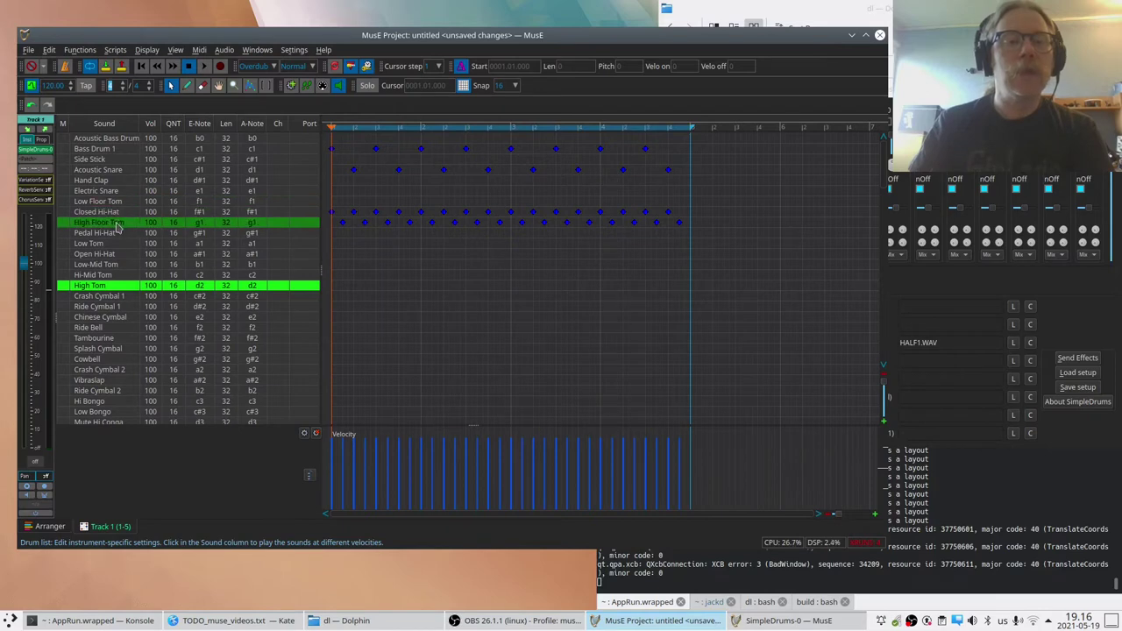
# Select the High Floor Tom, enlarge the velocity lane and limit it to the selected drum's notes
pyautogui.click(117, 226)
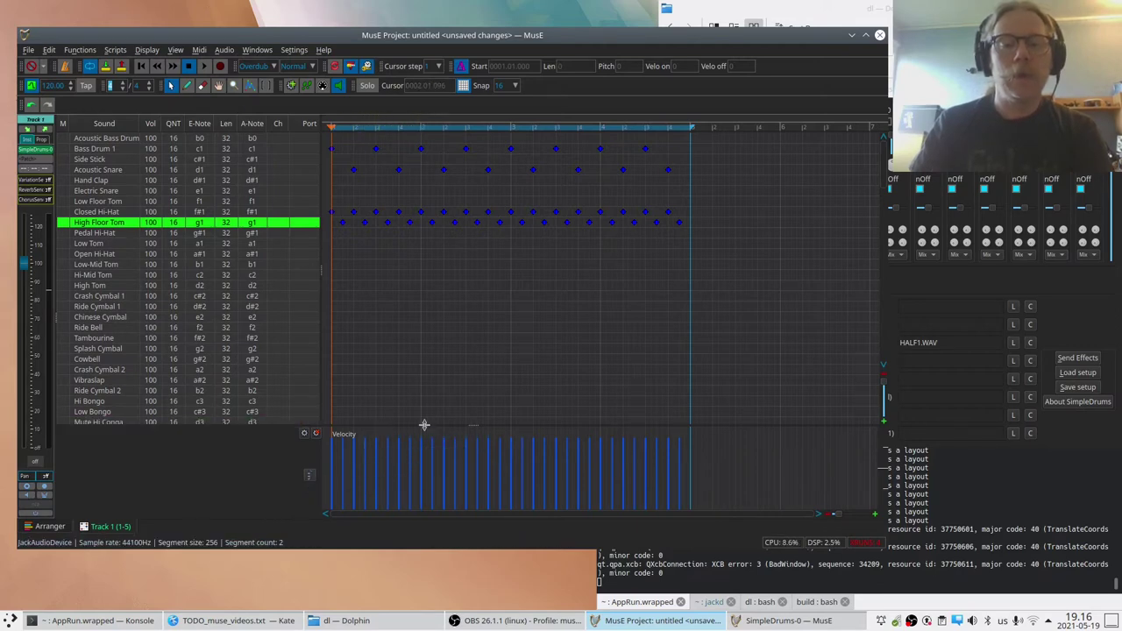
pyautogui.moveTo(425, 427); pyautogui.dragTo(425, 404)
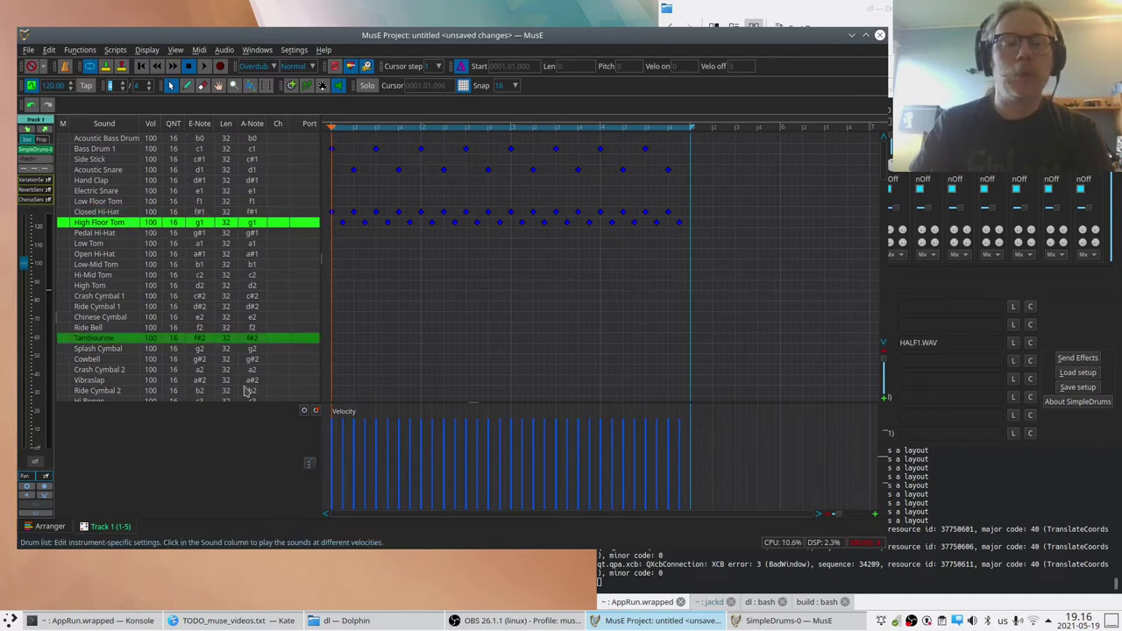
pyautogui.click(309, 464)
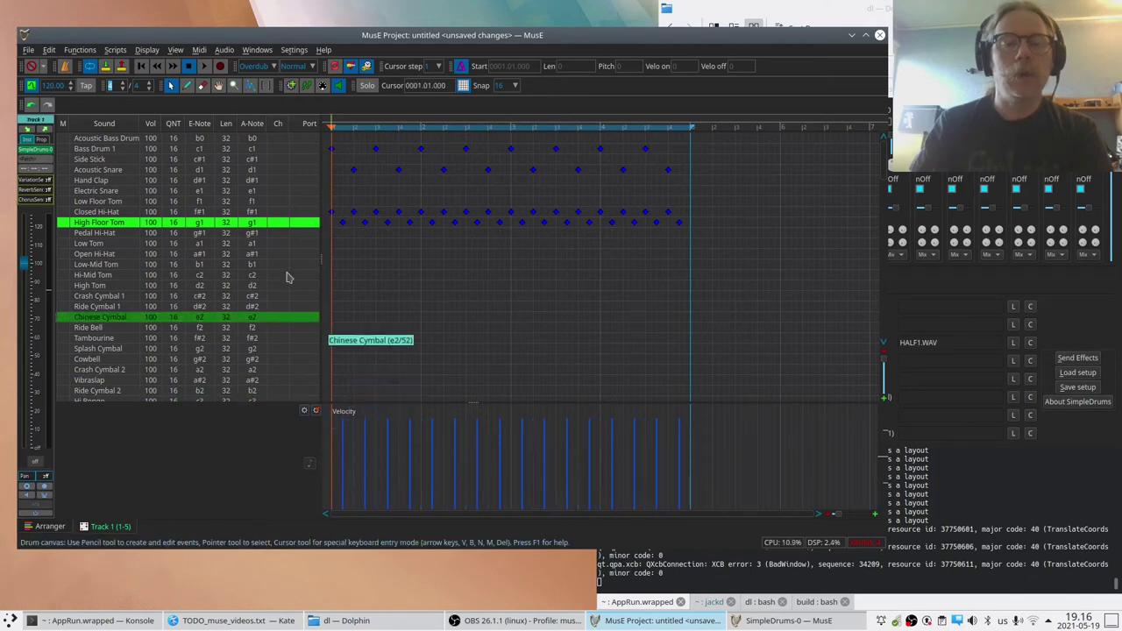
# Examine the separate velocity bars of the Closed Hi-Hat, Acoustic Snare and High Floor Tom
pyautogui.click(104, 213)
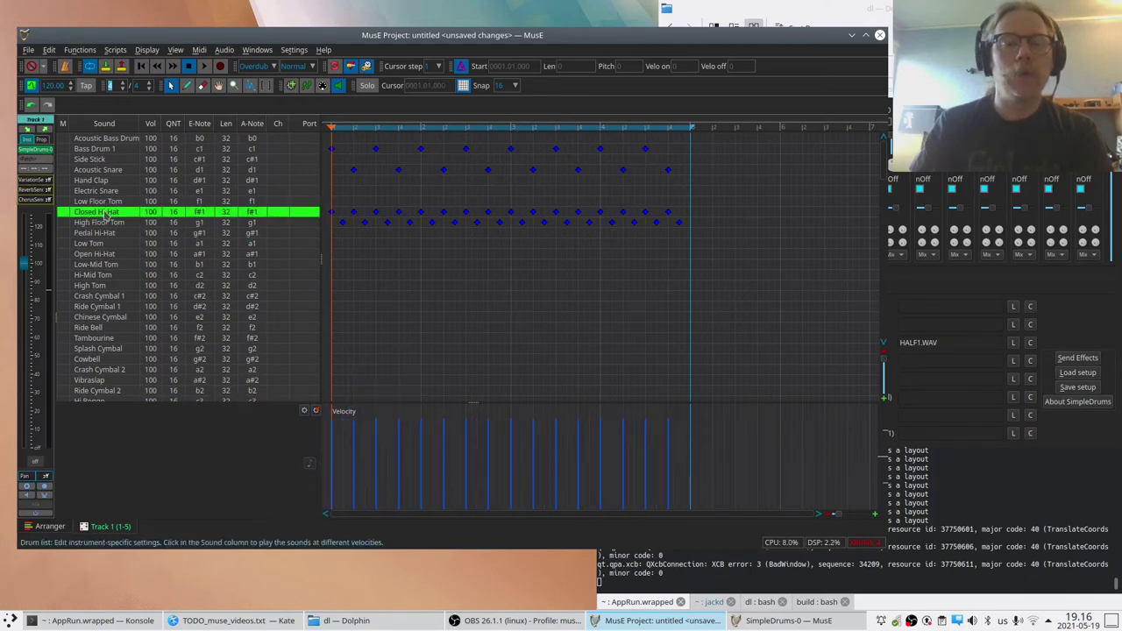
pyautogui.click(100, 169)
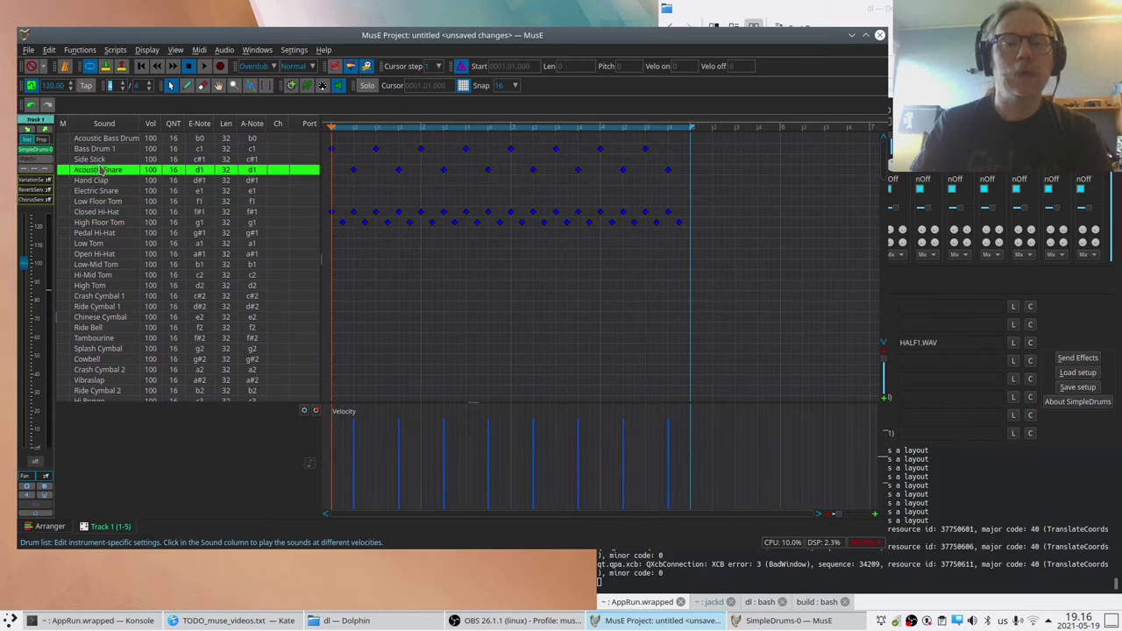
pyautogui.click(98, 223)
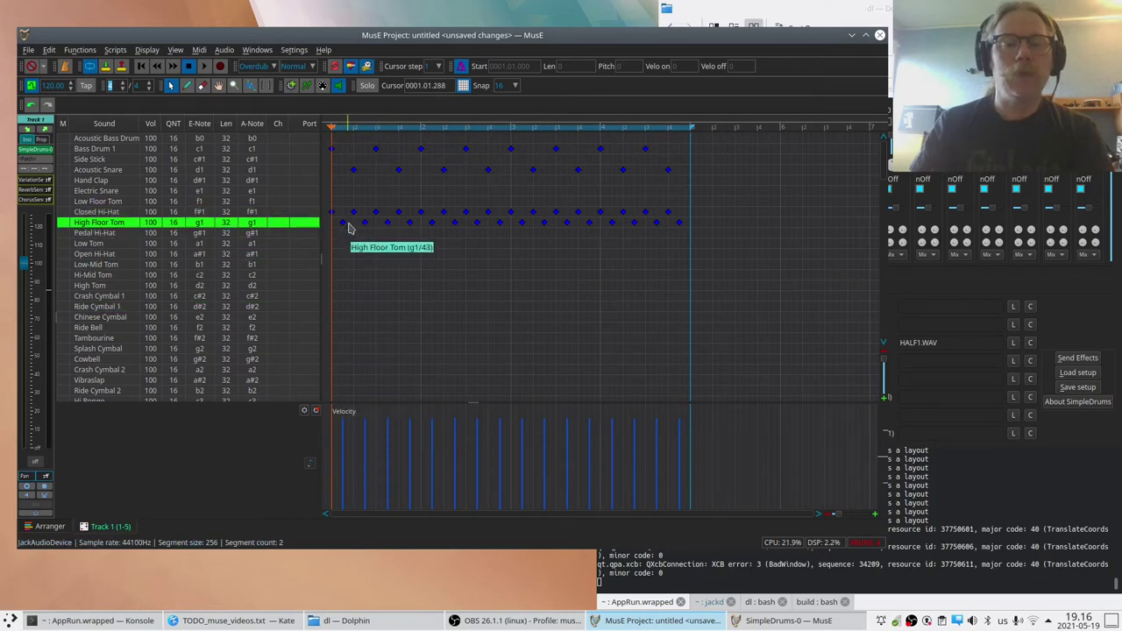
pyautogui.click(100, 213)
# Draw the velocities of all the High Floor Tom notes down to about 76
pyautogui.click(103, 223)
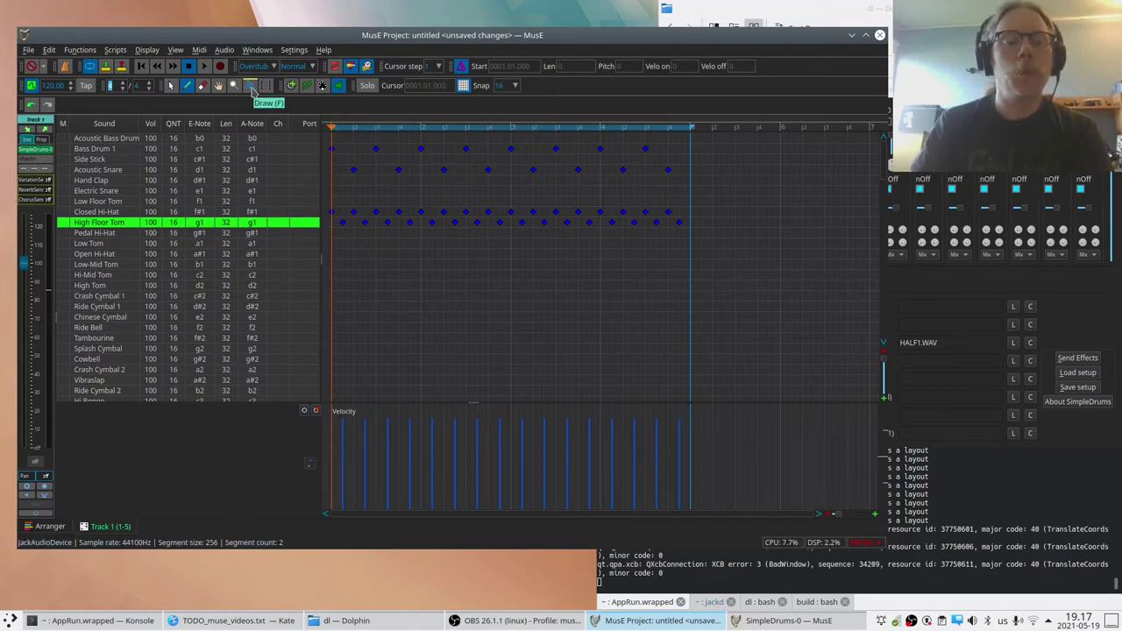
pyautogui.click(250, 88)
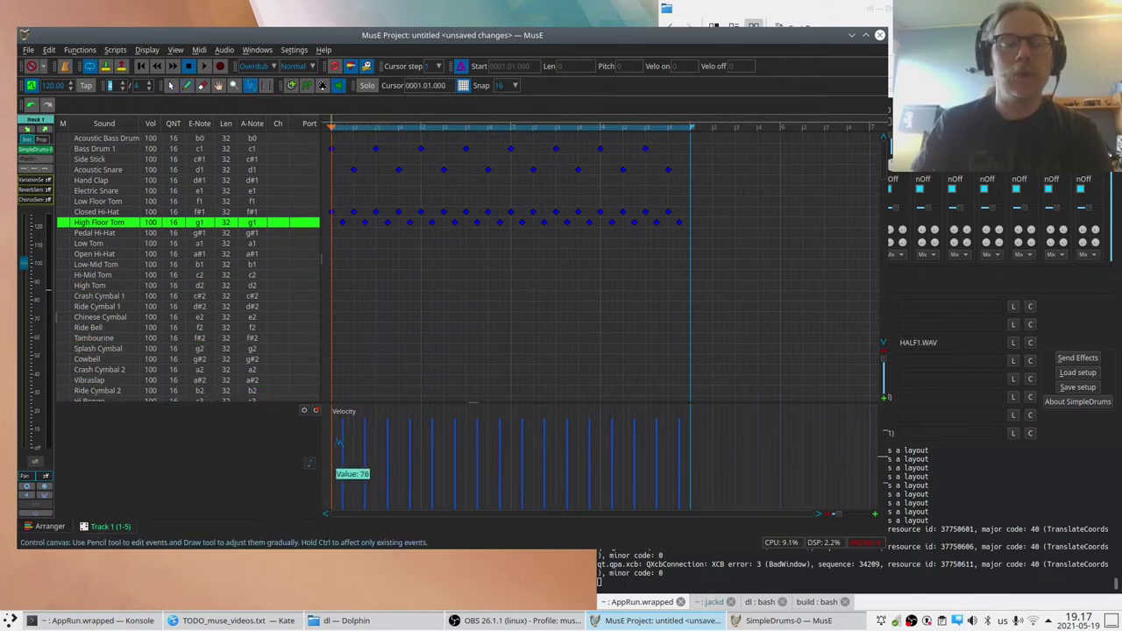
pyautogui.moveTo(514, 405); pyautogui.dragTo(692, 440)
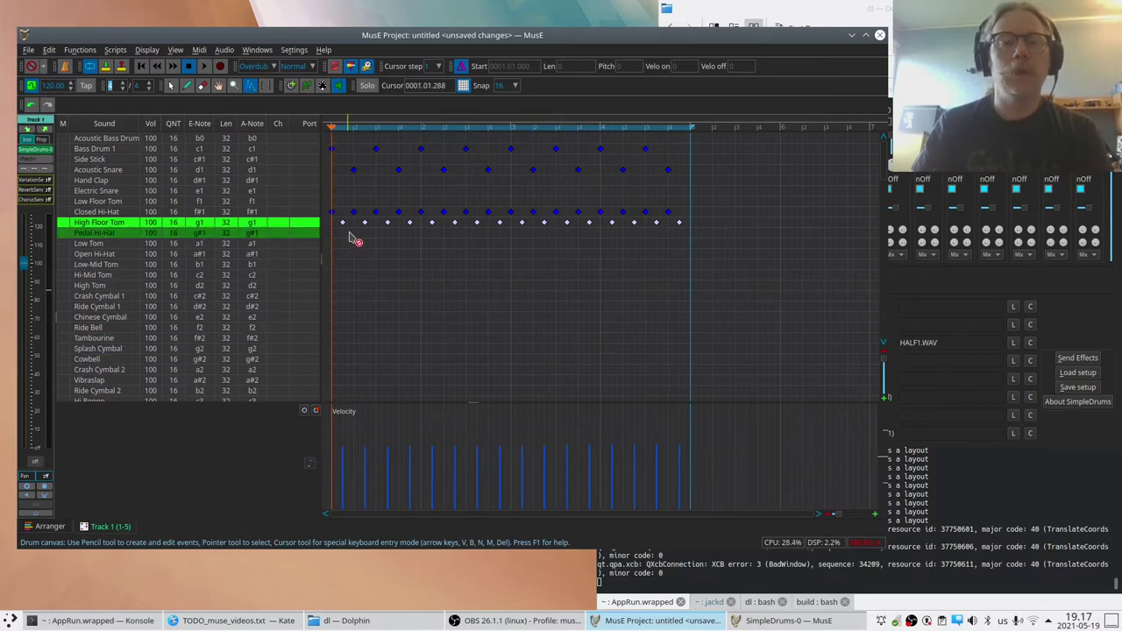
# Select all the High Floor Tom notes, move them up to the Closed Hi-Hat row, and show that drum's velocities
pyautogui.press('a')
pyautogui.moveTo(343, 225)
pyautogui.moveTo(341, 226); pyautogui.dragTo(604, 234)
pyautogui.moveTo(687, 232); pyautogui.dragTo(686, 230)
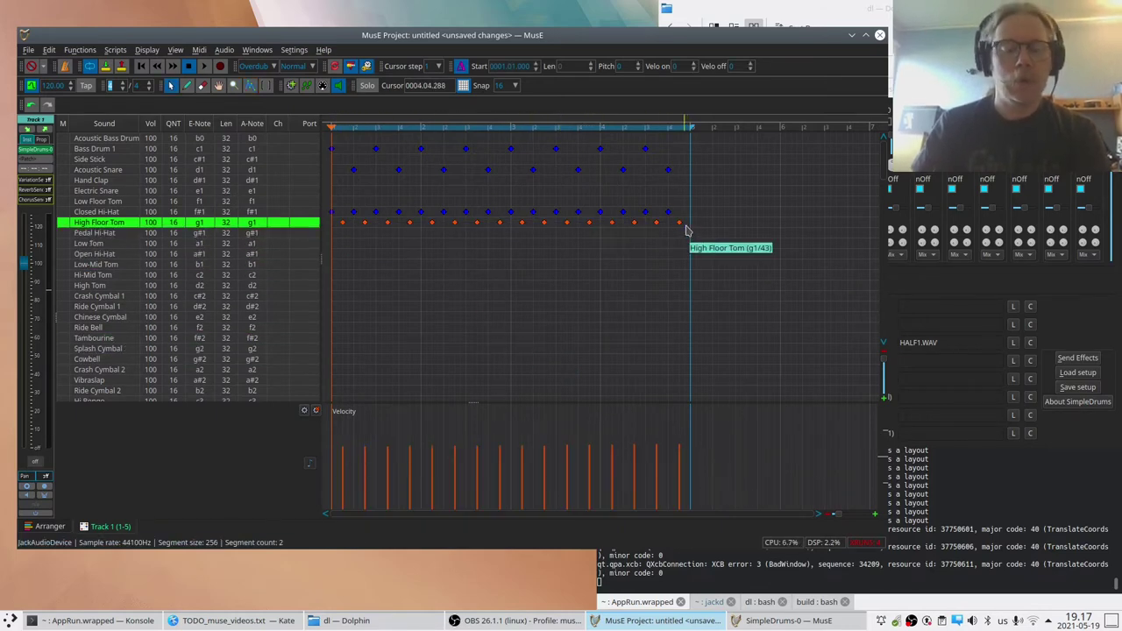
pyautogui.hotkey('ctrl', 'Up')
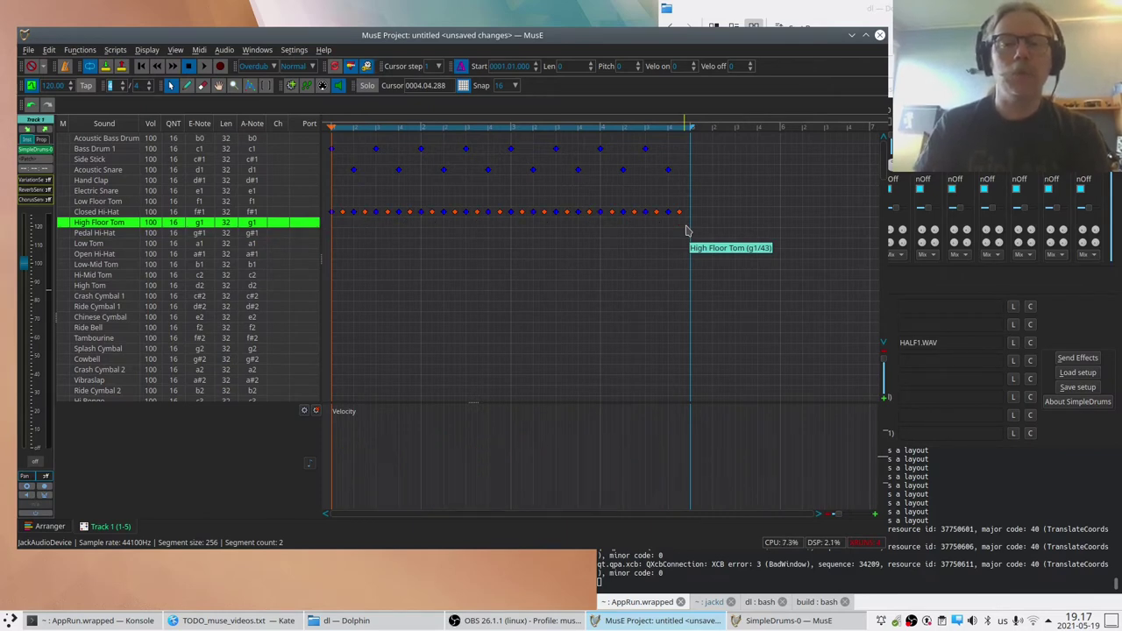
pyautogui.click(122, 212)
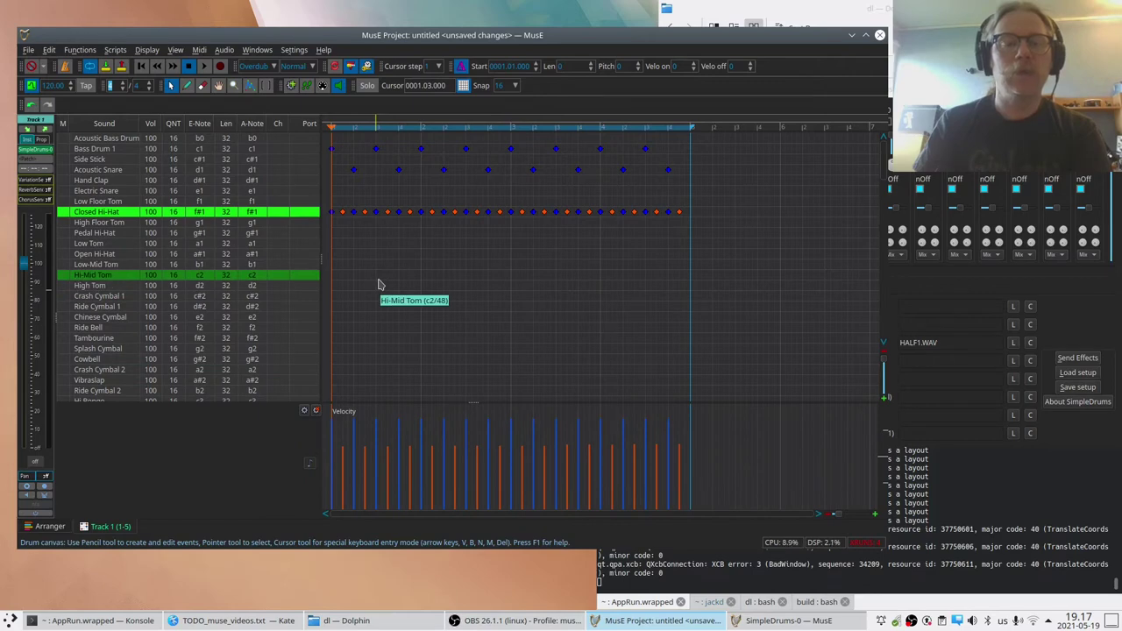
# Play the loop, lower the Closed Hi-Hat volume on channel 7 in SimpleDrums, and return to the drum editor
pyautogui.press('space')
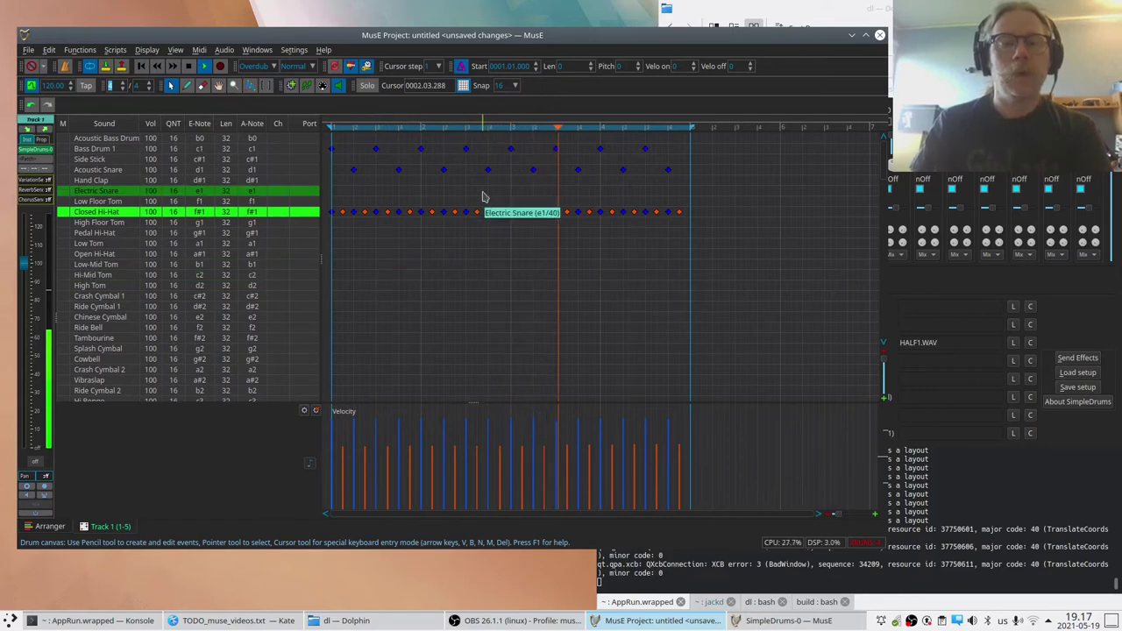
pyautogui.click(892, 226)
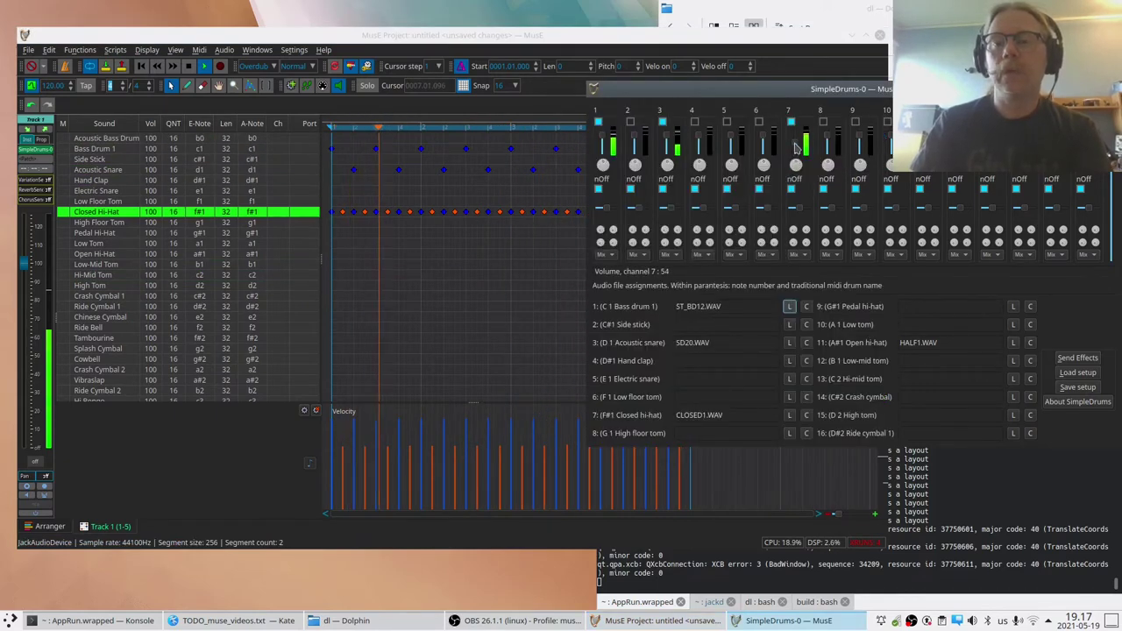
pyautogui.scroll(-3, 795, 147)
pyautogui.scroll(-1, 795, 147)
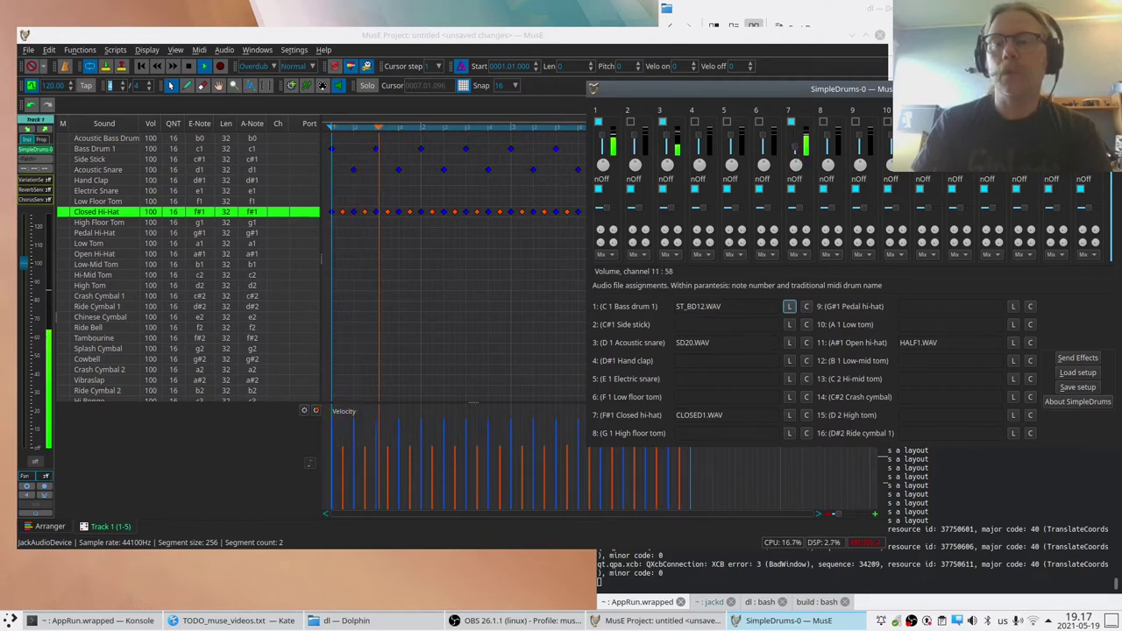
pyautogui.click(495, 259)
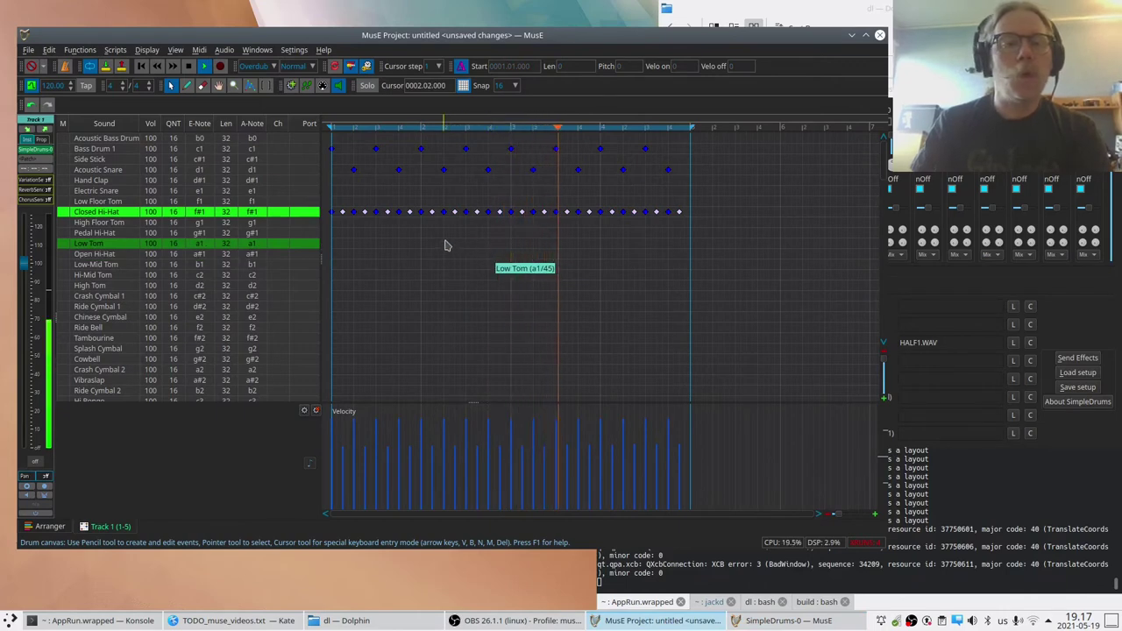
# Move the Closed Hi-Hat note half a beat after beat 4 of bar 1 down to the Open Hi-Hat row
pyautogui.click(388, 212)
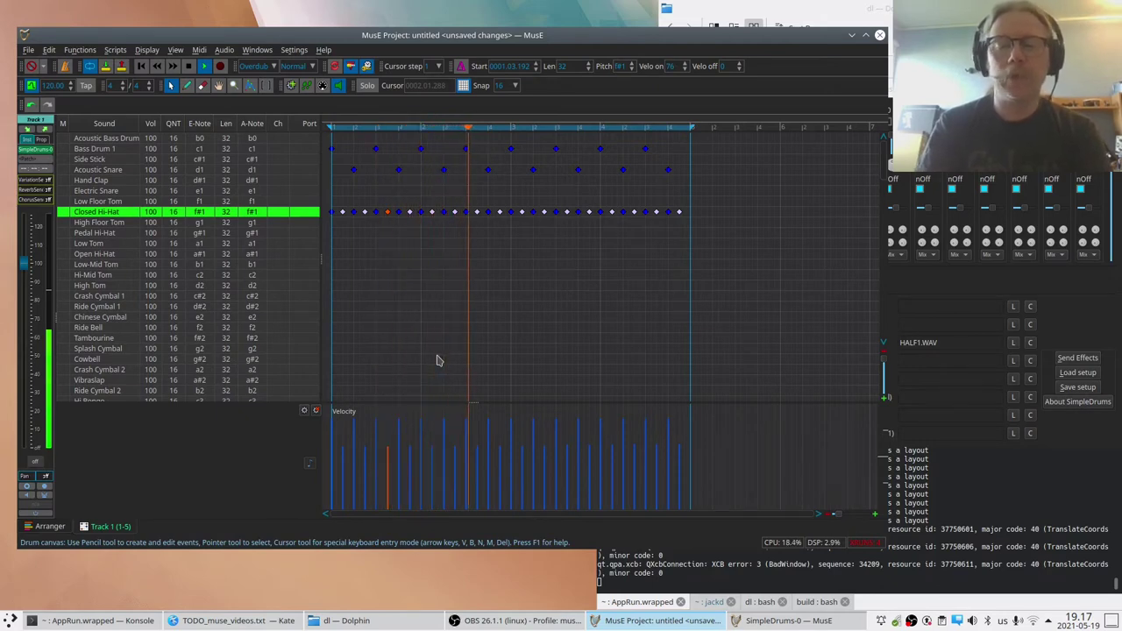
pyautogui.press('Right')
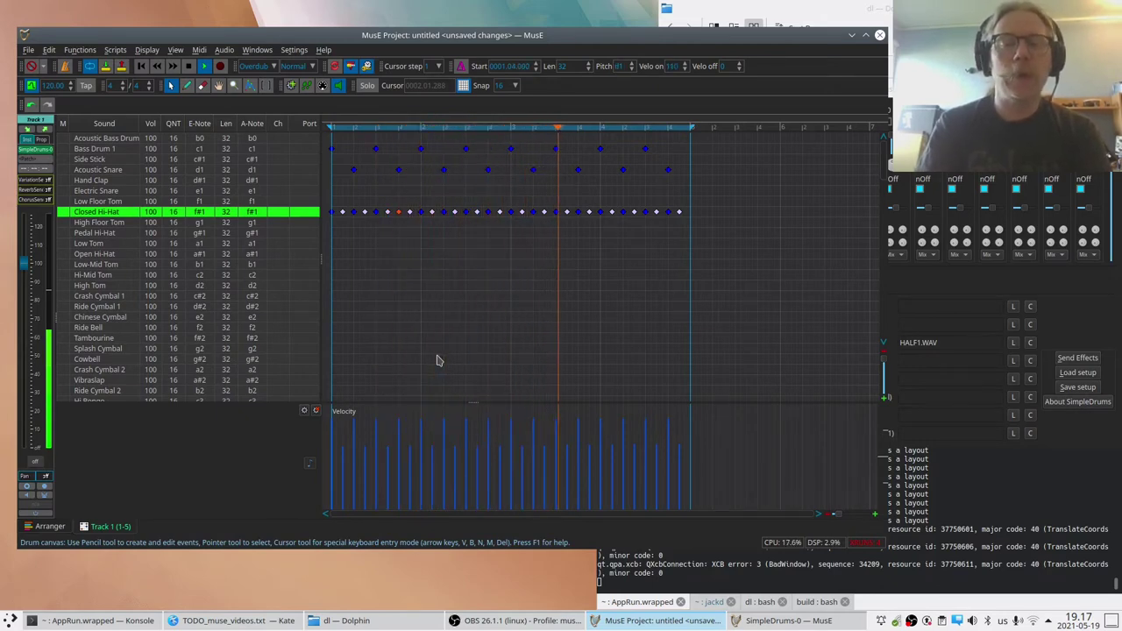
pyautogui.press('Up')
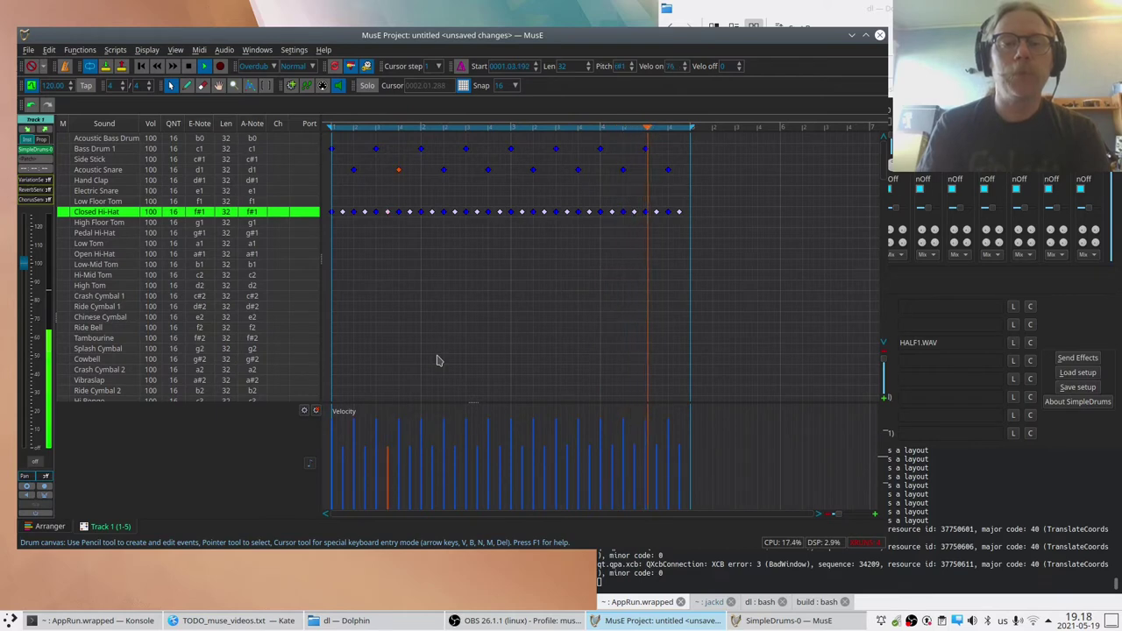
pyautogui.press('Down')
pyautogui.press('Right')
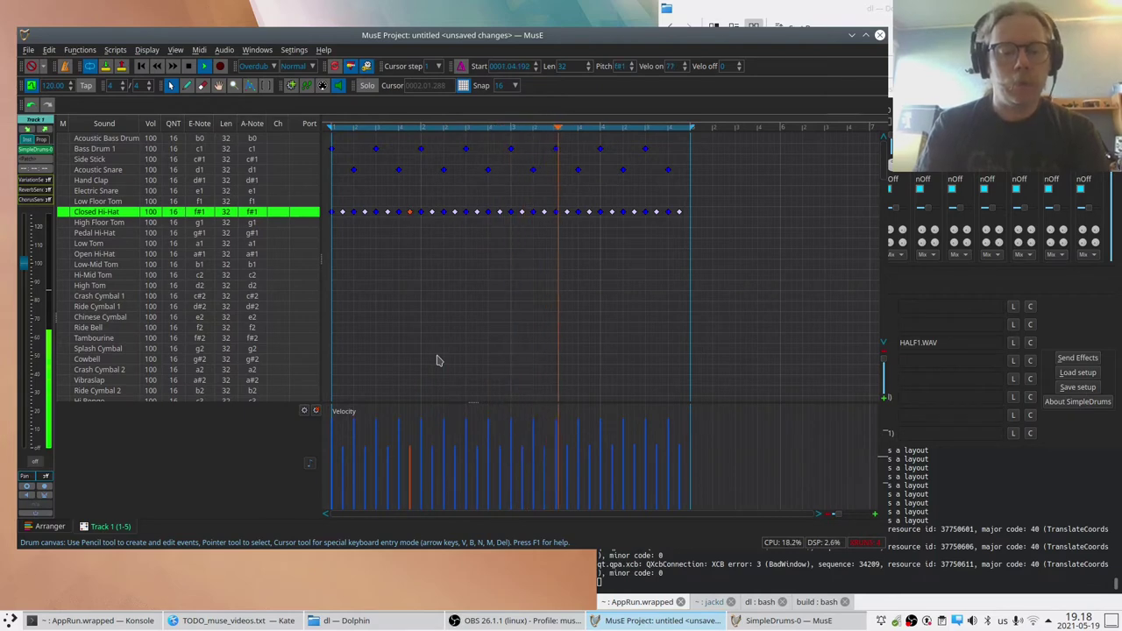
pyautogui.hotkey('ctrl', 'Down')
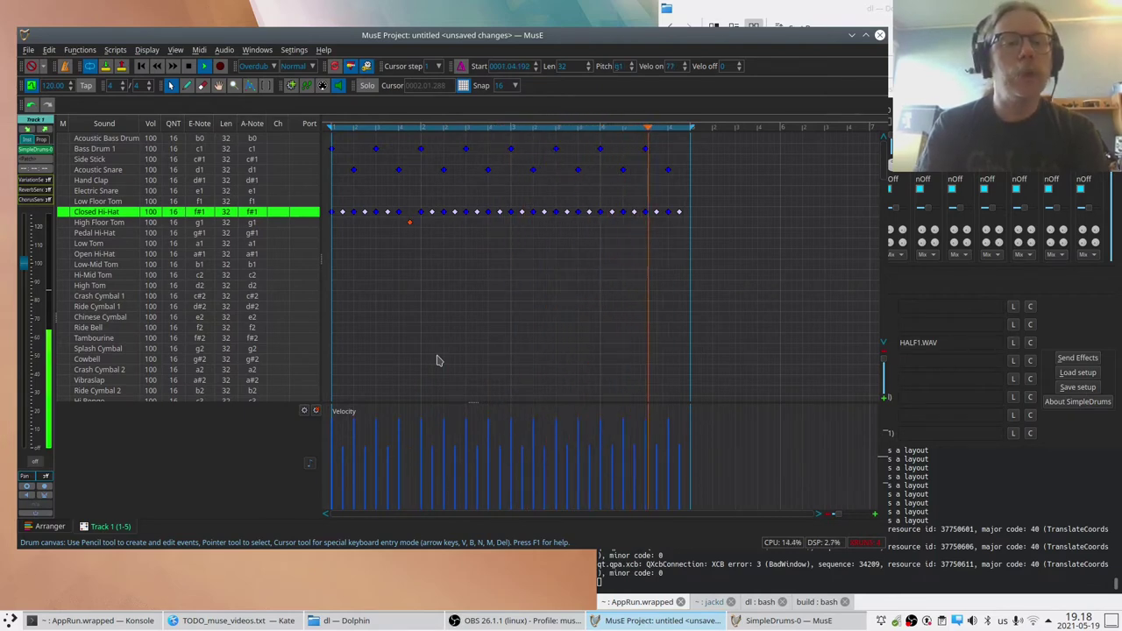
pyautogui.hotkey('ctrl', 'Down')
pyautogui.hotkey('ctrl', 'Down')
pyautogui.hotkey('ctrl', 'Down')
pyautogui.hotkey('ctrl', 'Down')
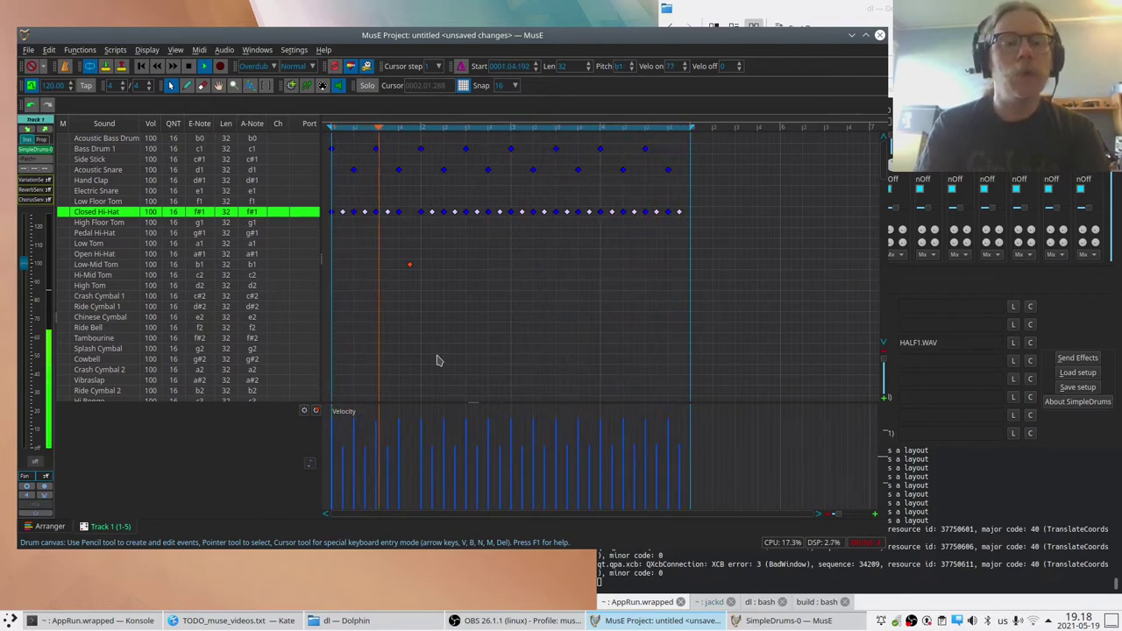
pyautogui.hotkey('ctrl', 'Up')
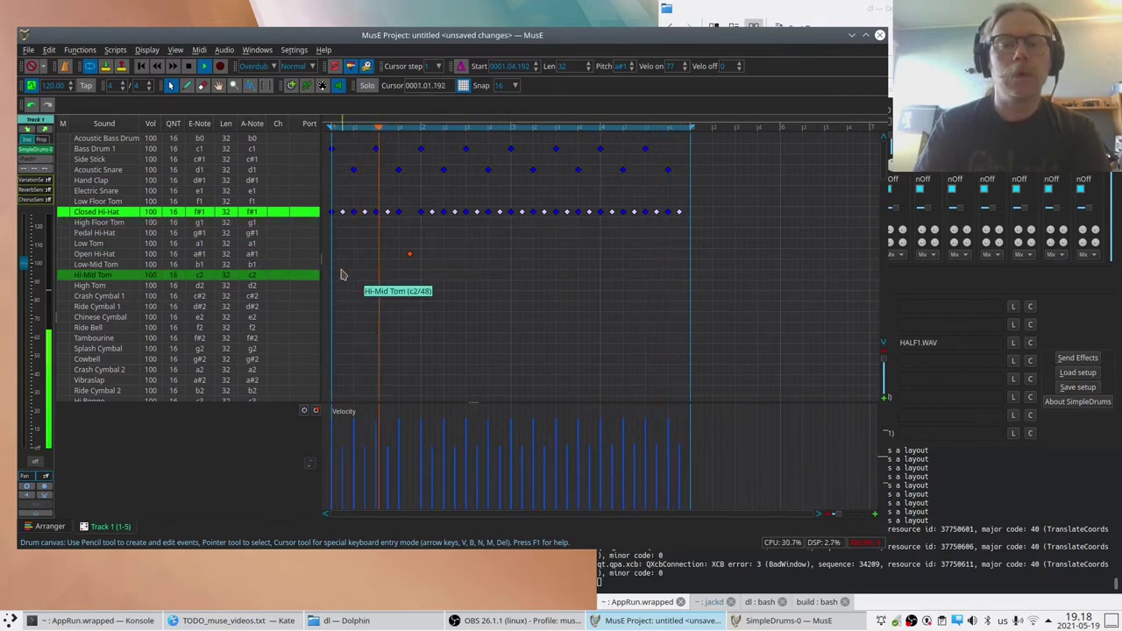
# Lower the Open Hi-Hat volume on channel 11 in SimpleDrums to about 34 and return to the drum editor
pyautogui.click(936, 175)
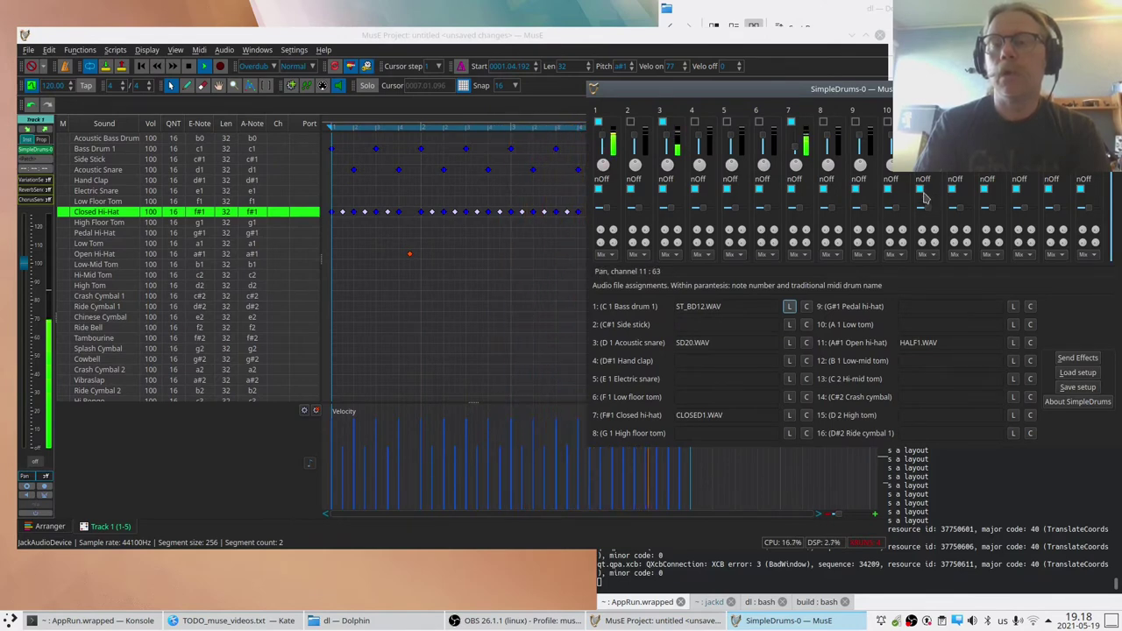
pyautogui.scroll(-3, 920, 208)
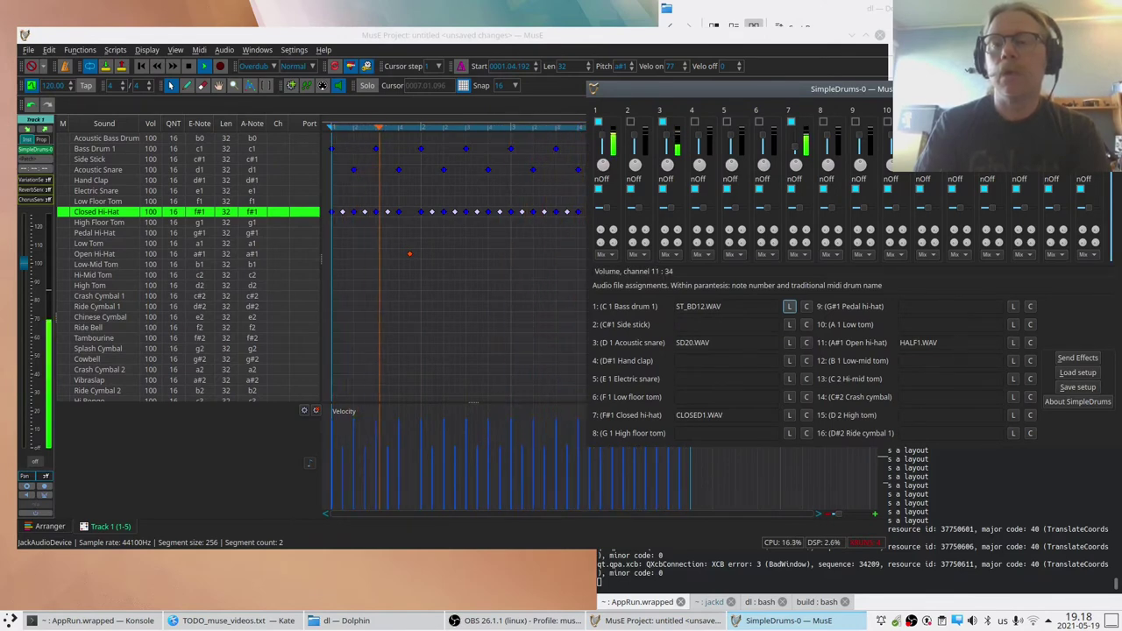
pyautogui.click(453, 224)
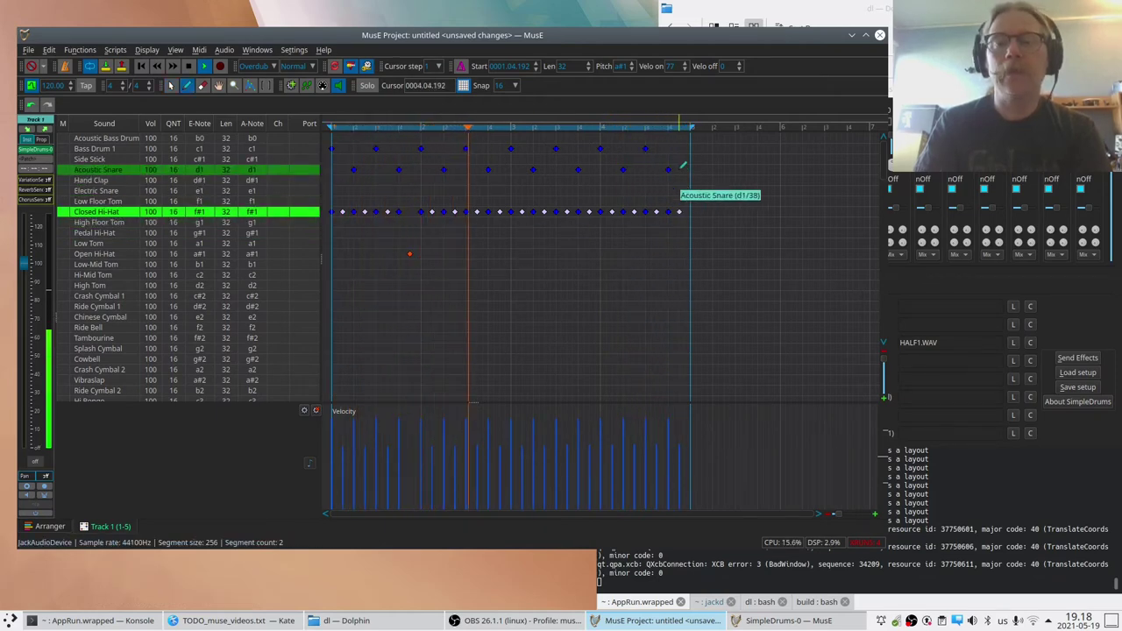
# Add an Acoustic Snare note three quarters of a beat after beat 4 of bar 4, listen to the loop, and stop playback
pyautogui.press('d')
pyautogui.click(683, 169)
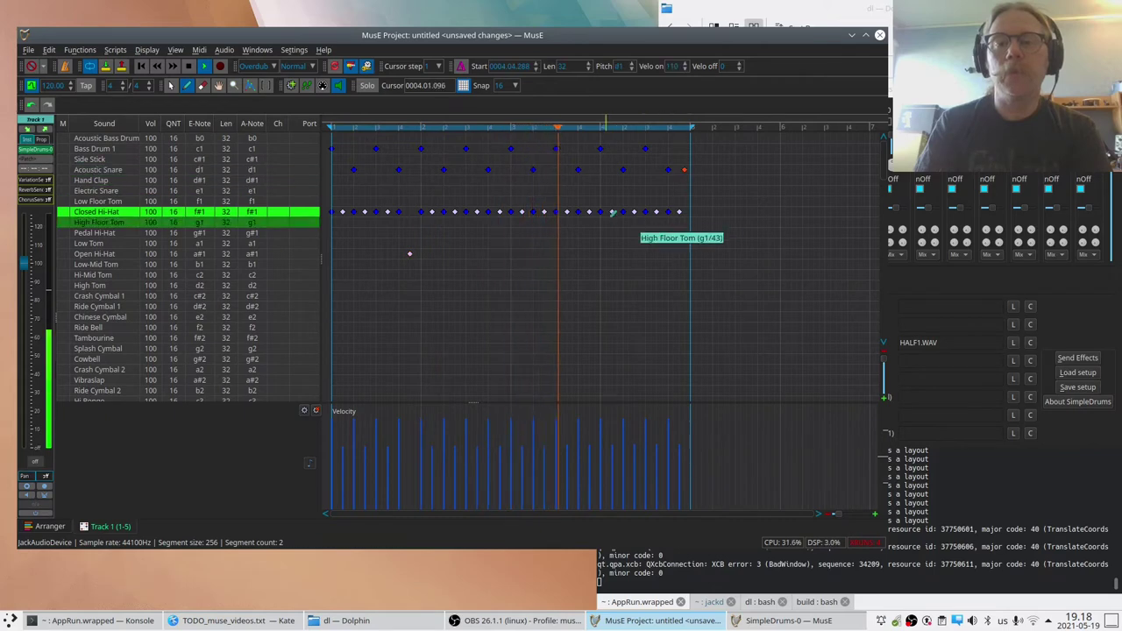
pyautogui.press('a')
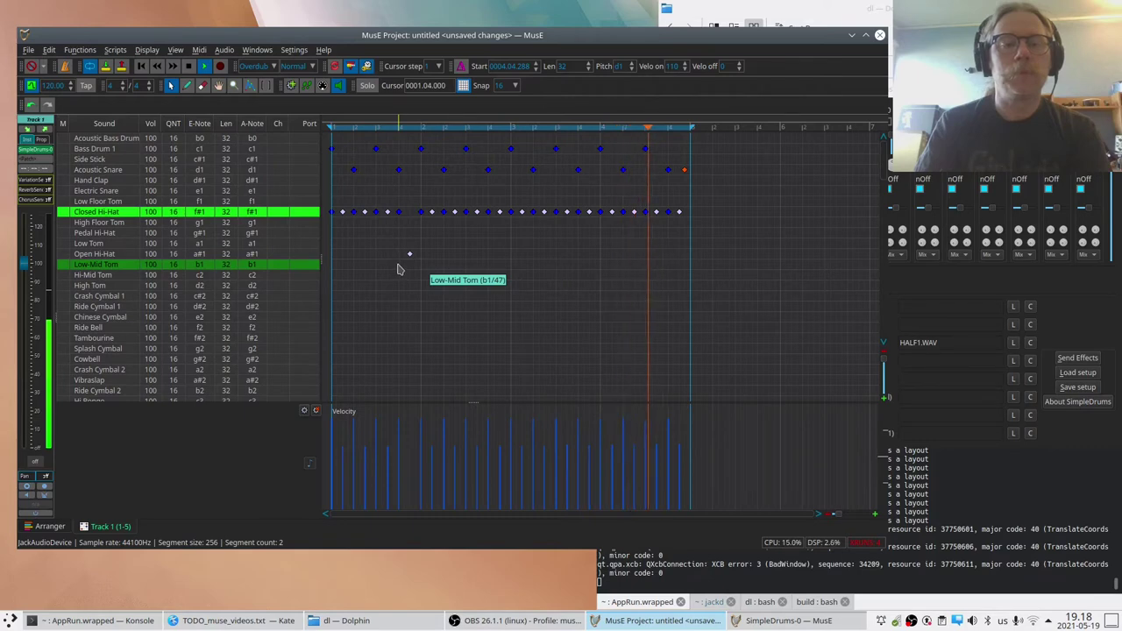
pyautogui.press('space')
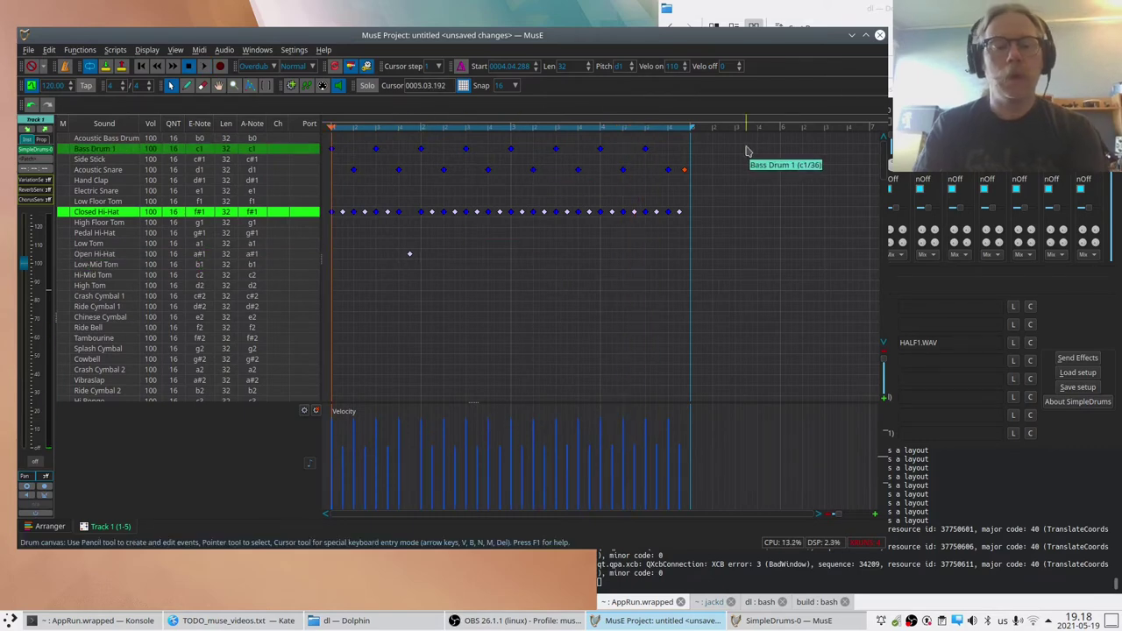
# Close the drum editor and play the drum loop from its start in the arranger
pyautogui.hotkey('ctrl', 'w')
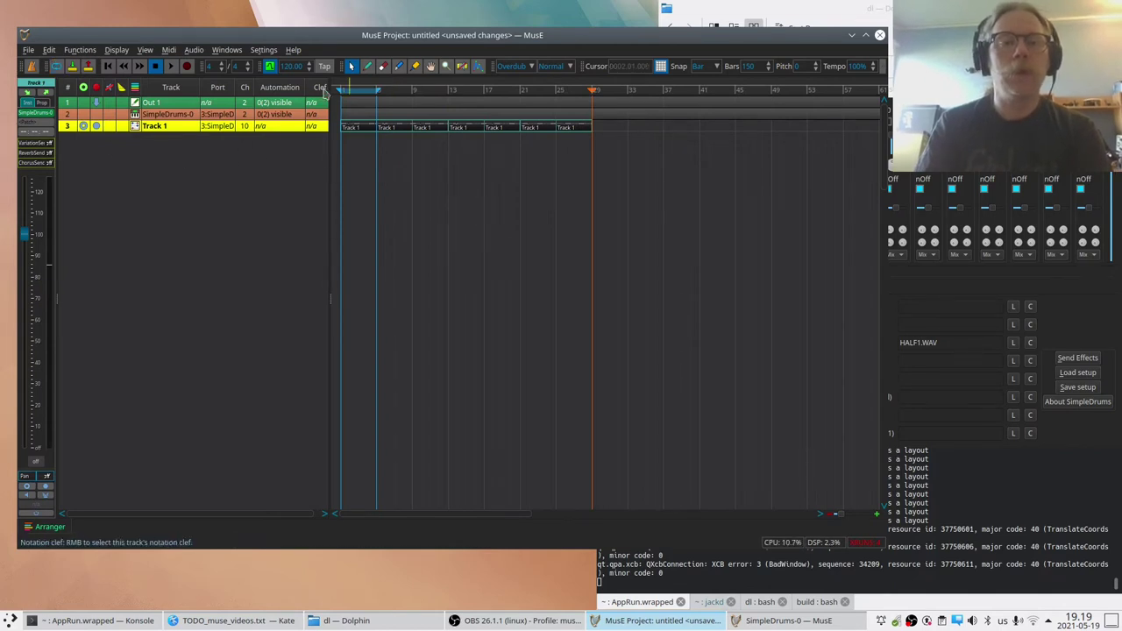
pyautogui.press('space')
pyautogui.press('space')
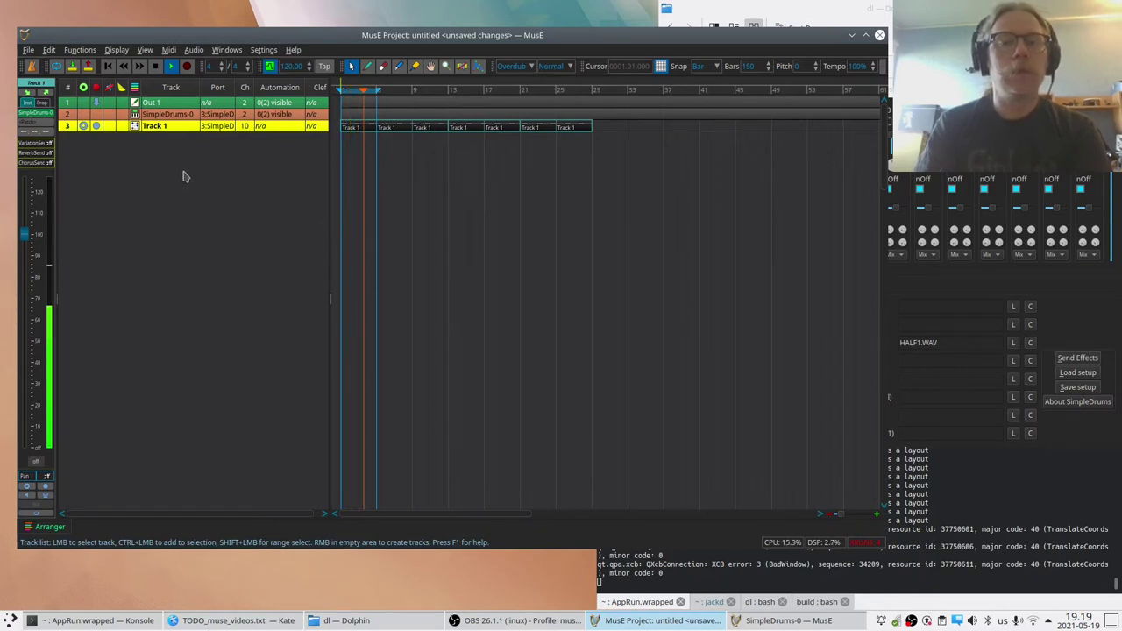
pyautogui.press('space')
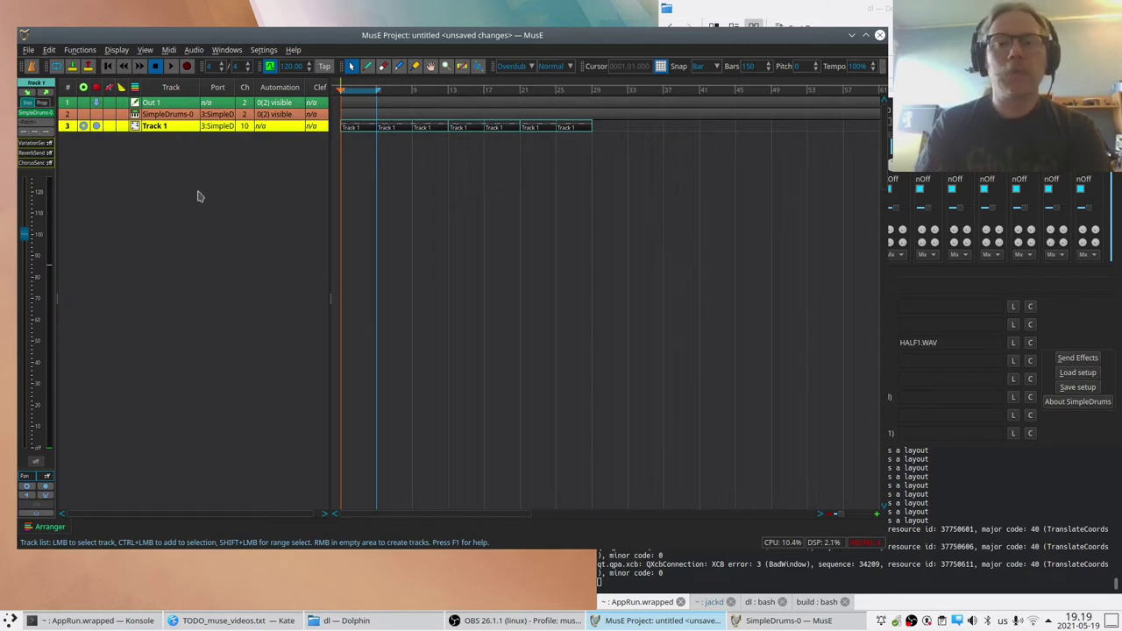
# Add the VST version of the Dexed software synthesizer, filtering the synth list by "dexe"
pyautogui.rightClick(173, 156)
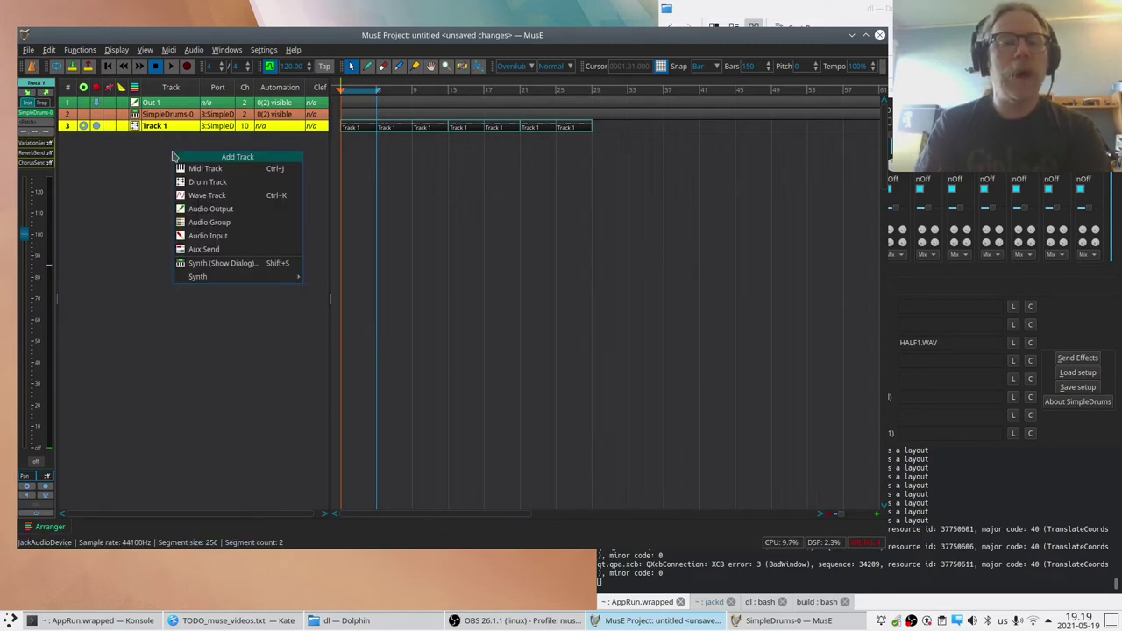
pyautogui.click(254, 263)
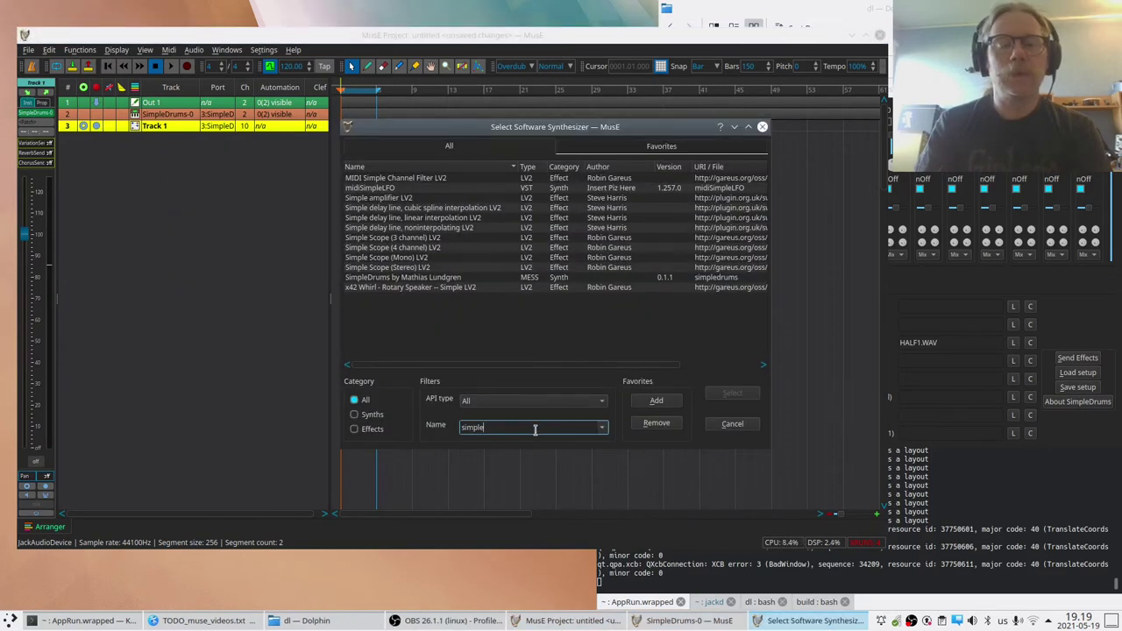
pyautogui.press('BackSpace')
pyautogui.press('BackSpace')
pyautogui.press('BackSpace')
pyautogui.press('BackSpace')
pyautogui.press('BackSpace')
pyautogui.press('BackSpace')
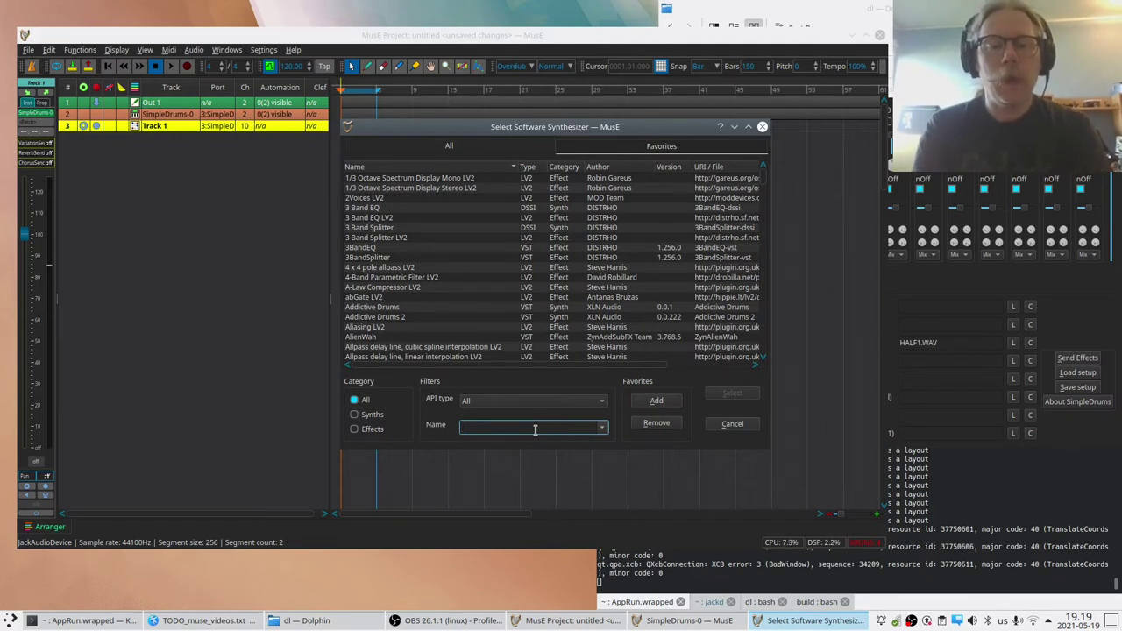
pyautogui.write('dexe')
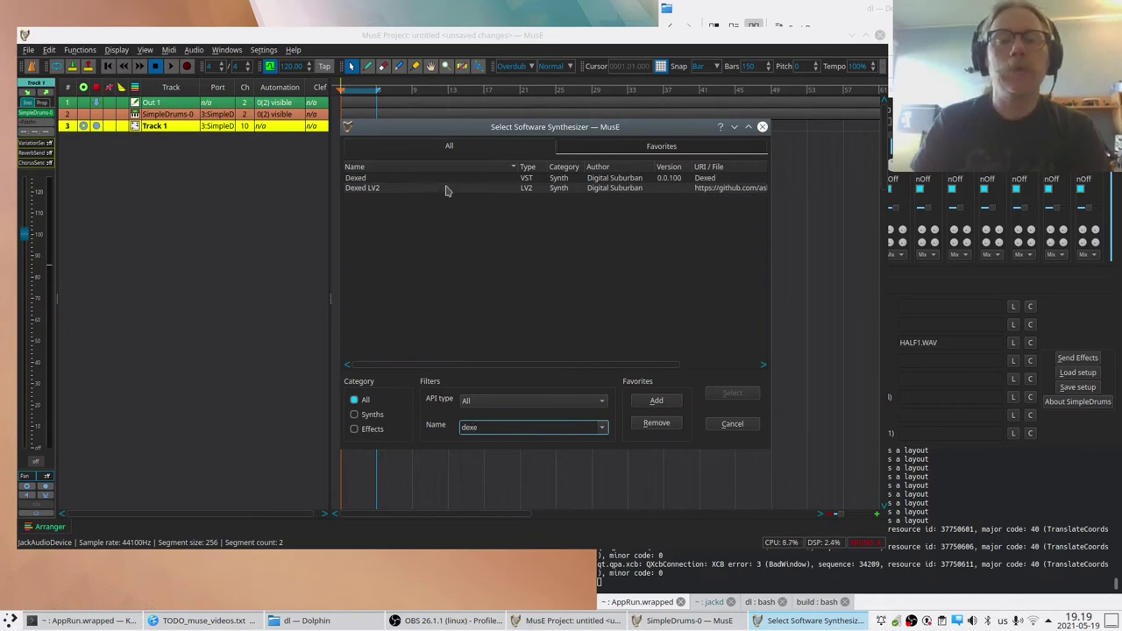
pyautogui.click(362, 178)
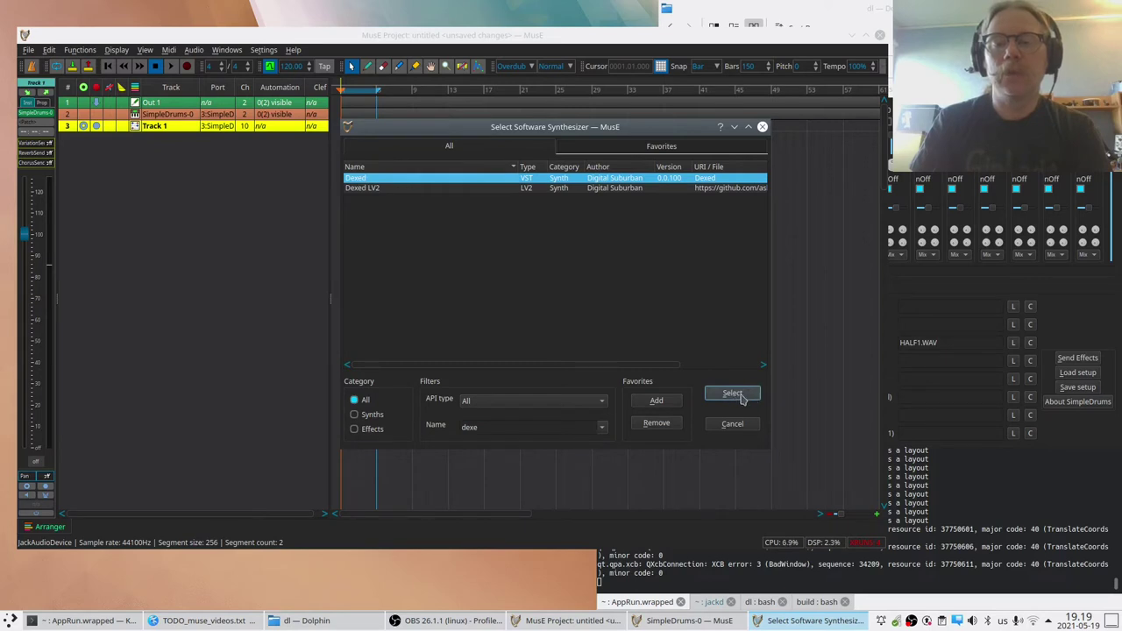
pyautogui.click(735, 395)
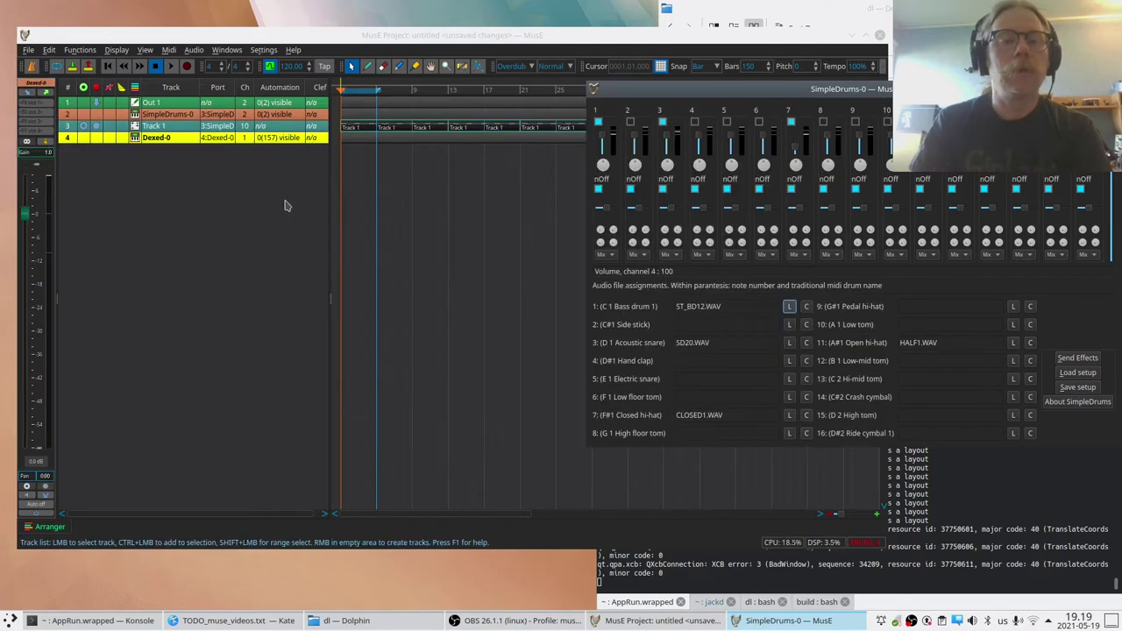
# Add a new MIDI track below the Dexed synth track and move the main window slightly up
pyautogui.rightClick(161, 157)
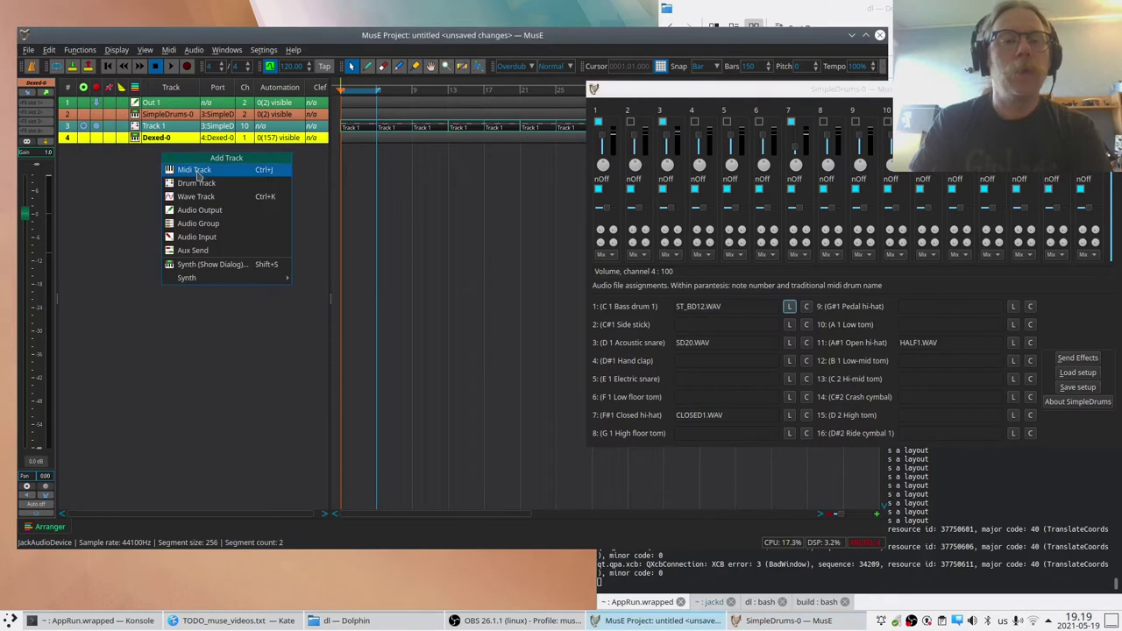
pyautogui.click(199, 171)
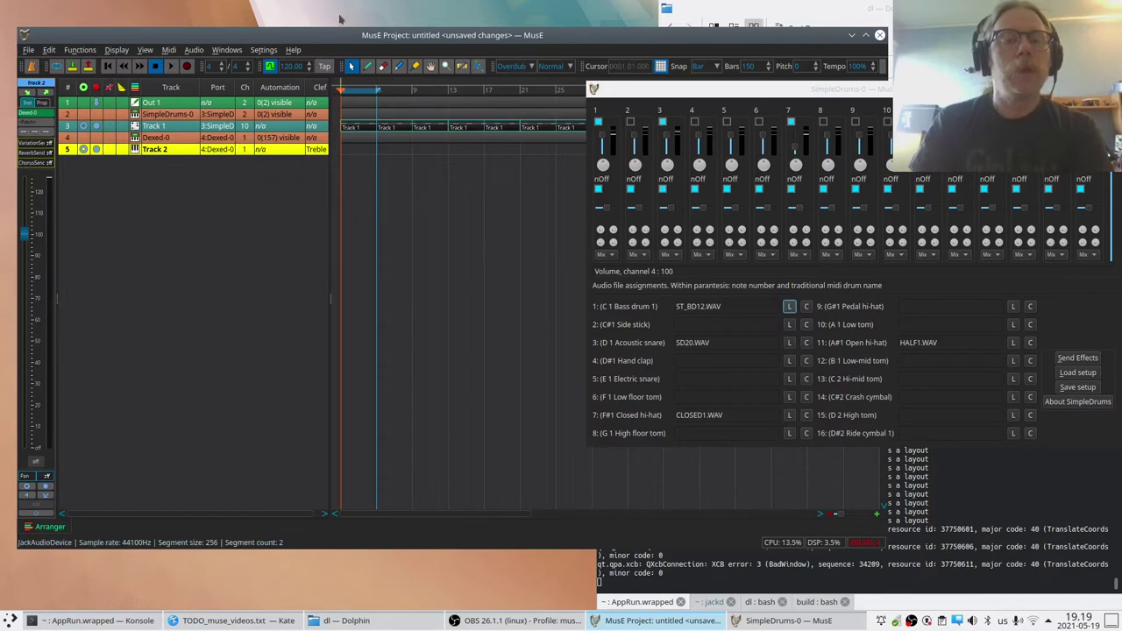
pyautogui.moveTo(346, 39); pyautogui.dragTo(371, 21)
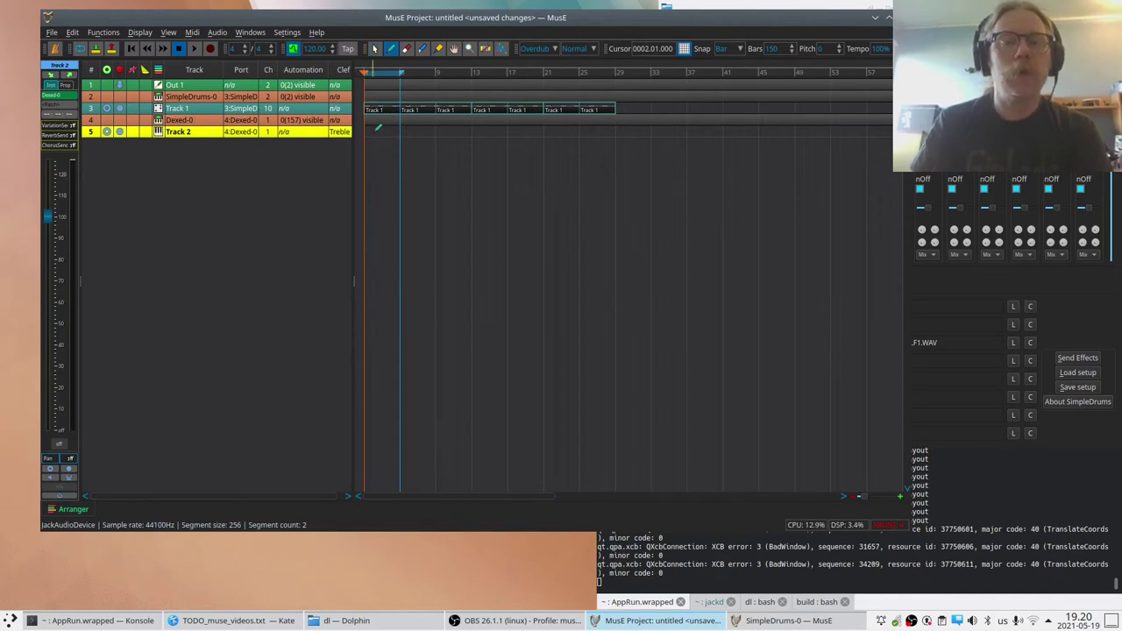
# Draw a four-bar part at the start of Track 2 and open it in the piano roll
pyautogui.moveTo(376, 130); pyautogui.dragTo(403, 126)
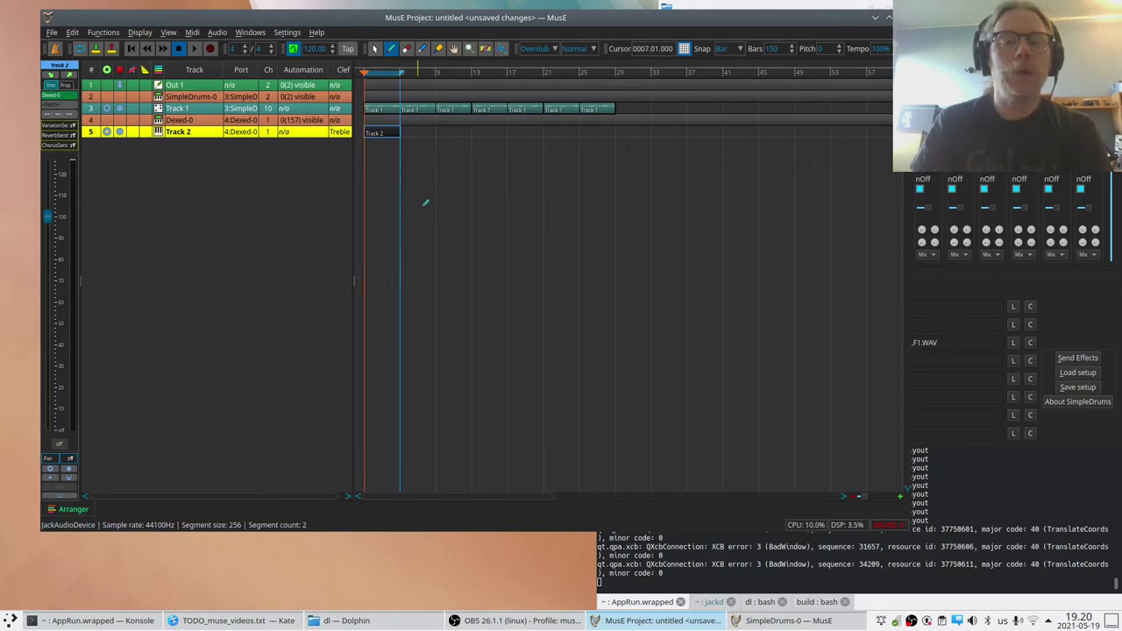
pyautogui.press('a')
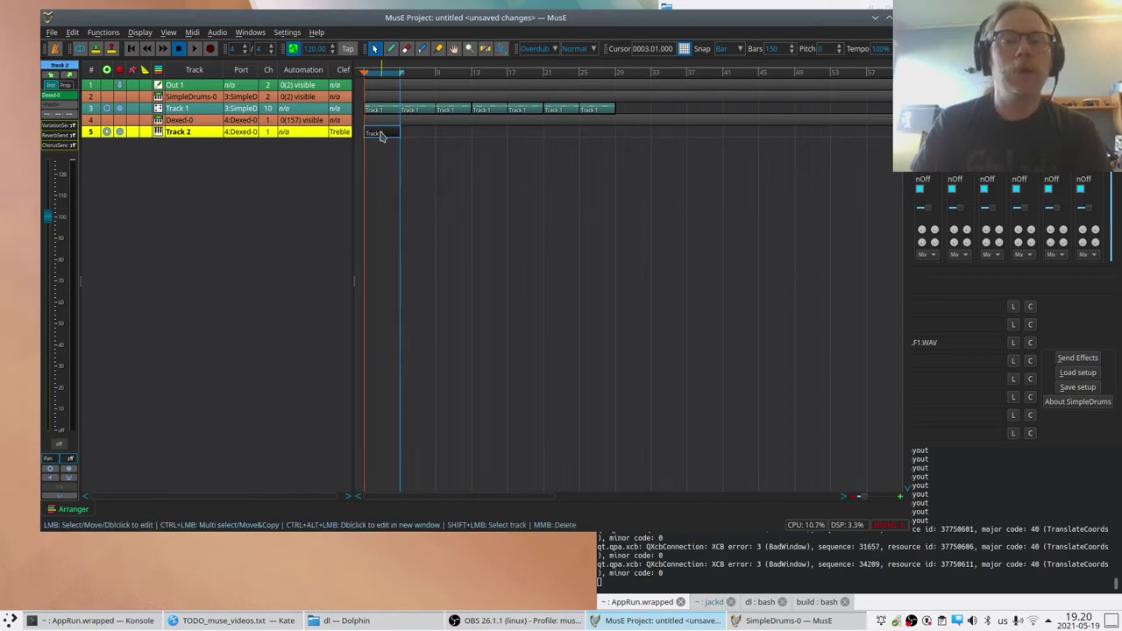
pyautogui.doubleClick(382, 134)
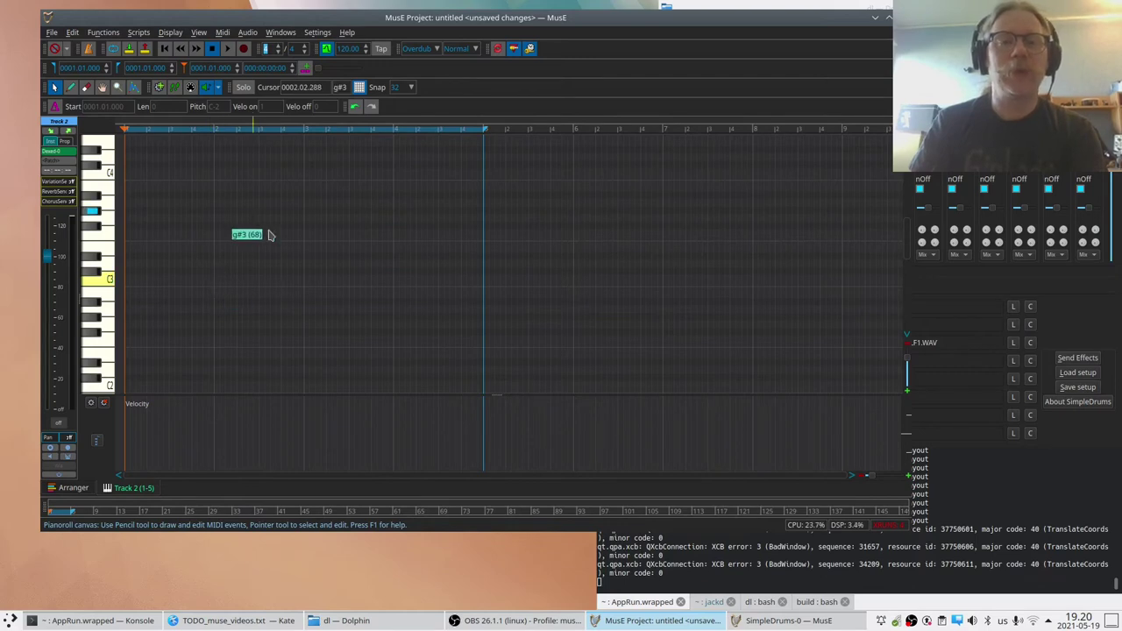
# Close the piano roll, delete the four-bar part from the arranger, and keep Track 2 selected
pyautogui.hotkey('ctrl', 'w')
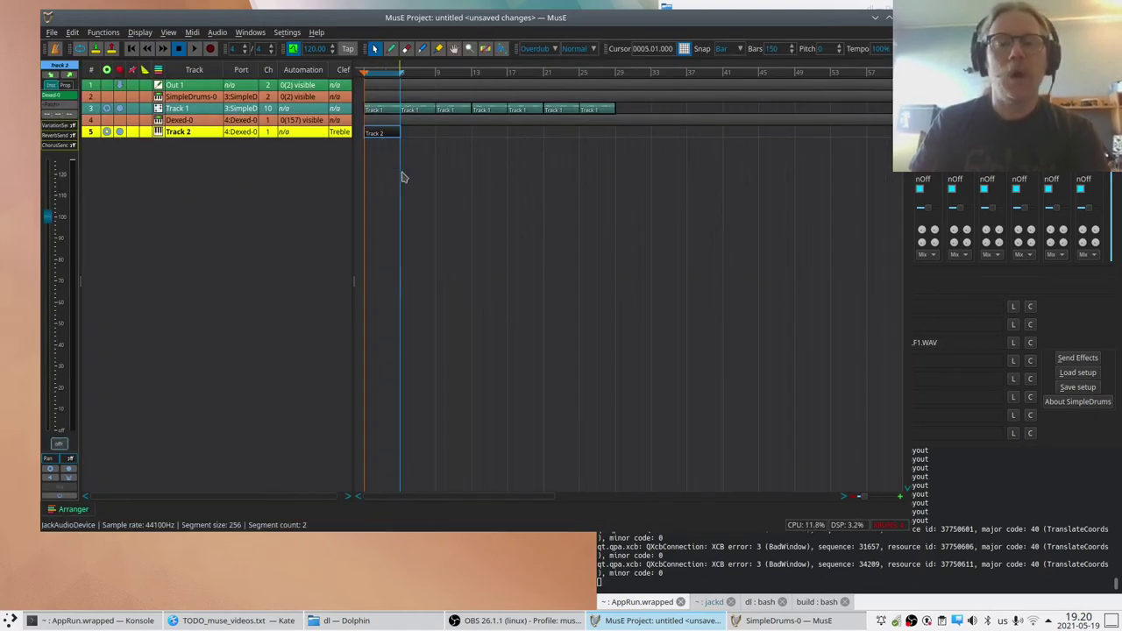
pyautogui.press('Delete')
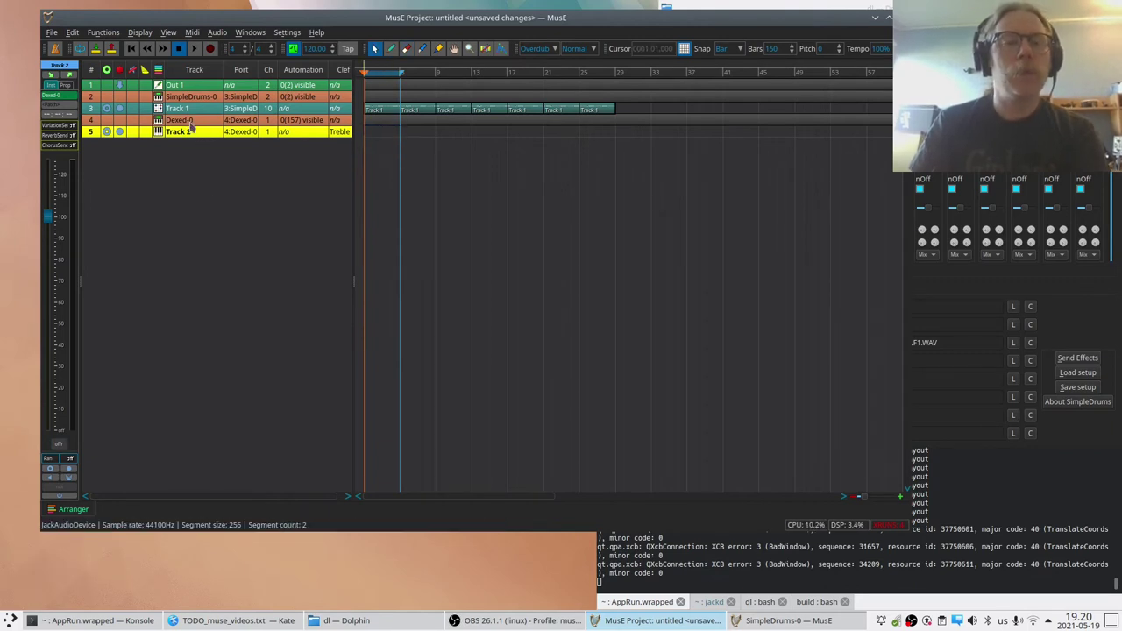
pyautogui.click(184, 120)
pyautogui.click(180, 131)
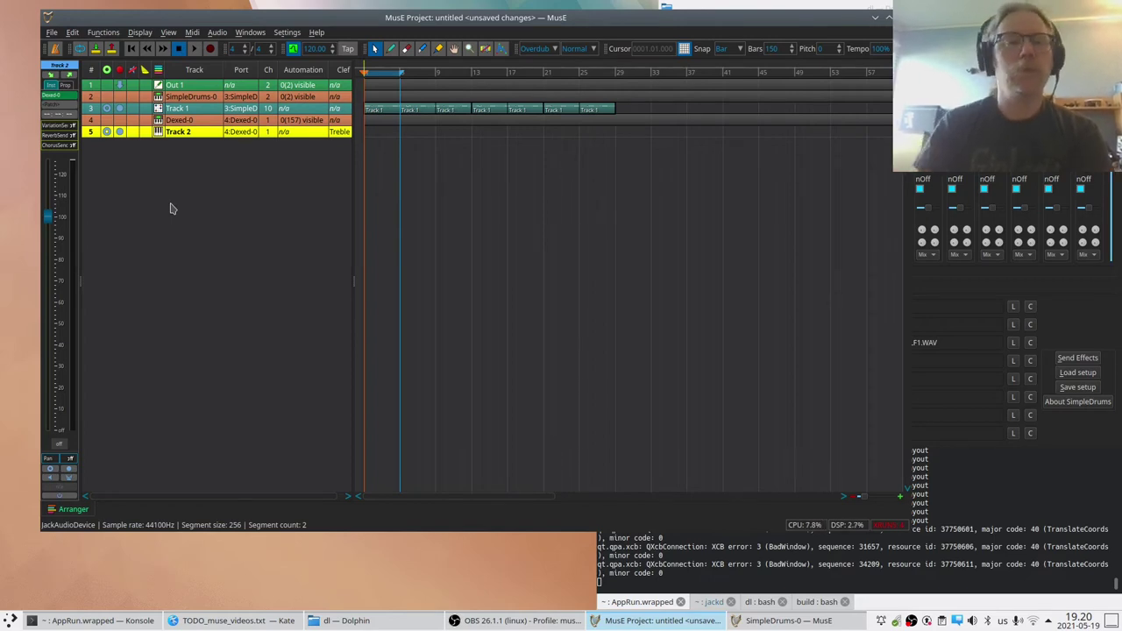
# Examine the MIDI port and soft synth configuration, including the device and default input channel options of port 1
pyautogui.click(288, 35)
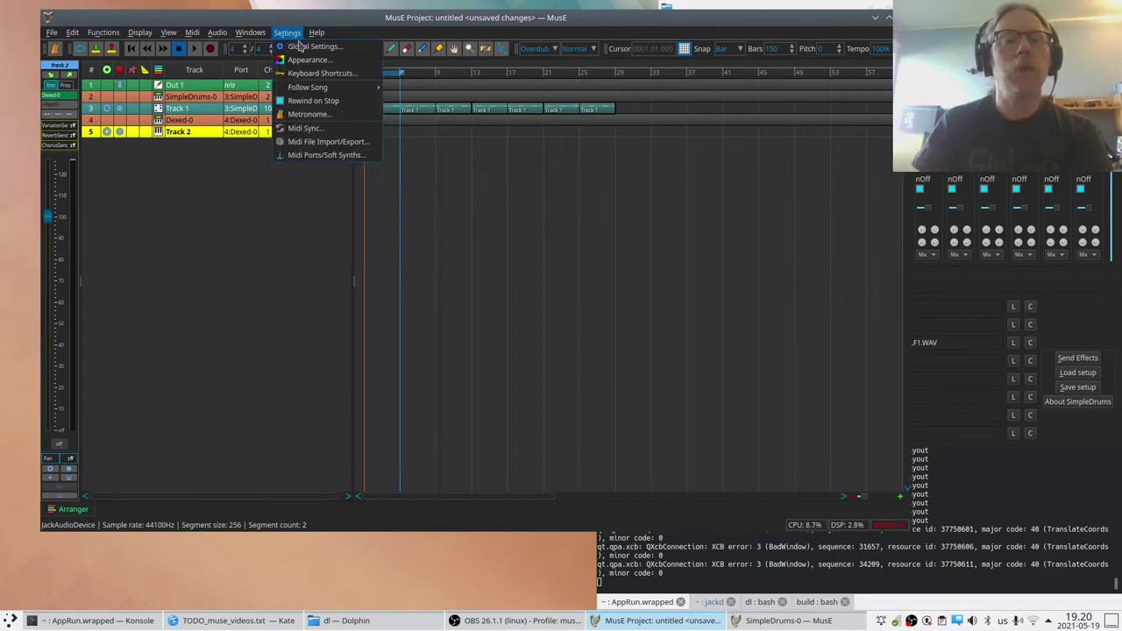
pyautogui.click(305, 156)
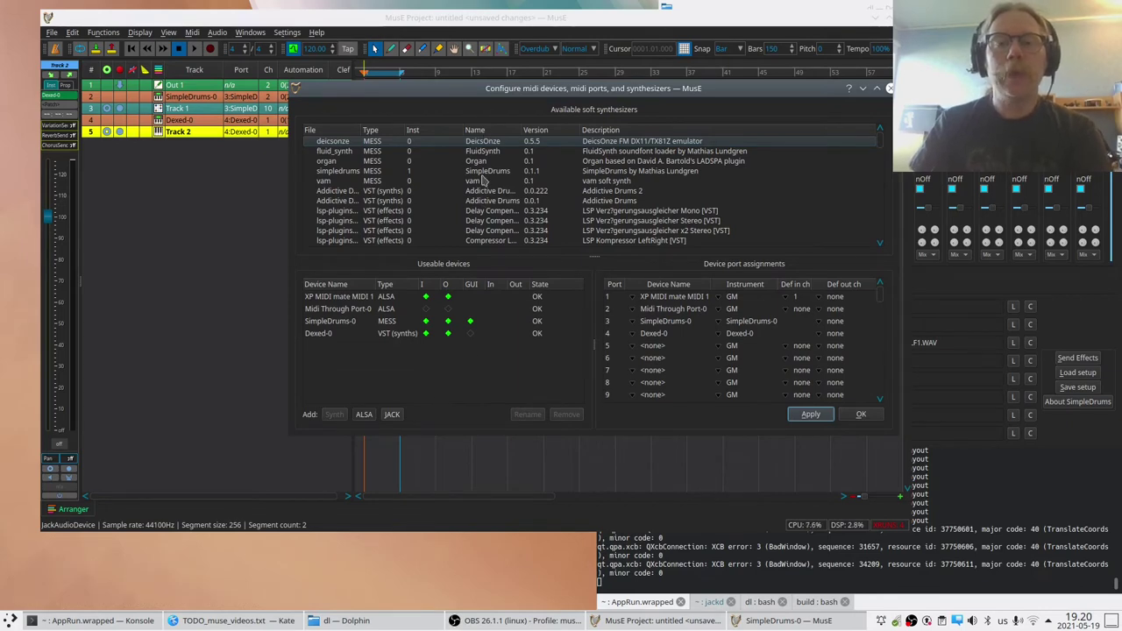
pyautogui.scroll(-5, 480, 180)
pyautogui.scroll(5, 480, 175)
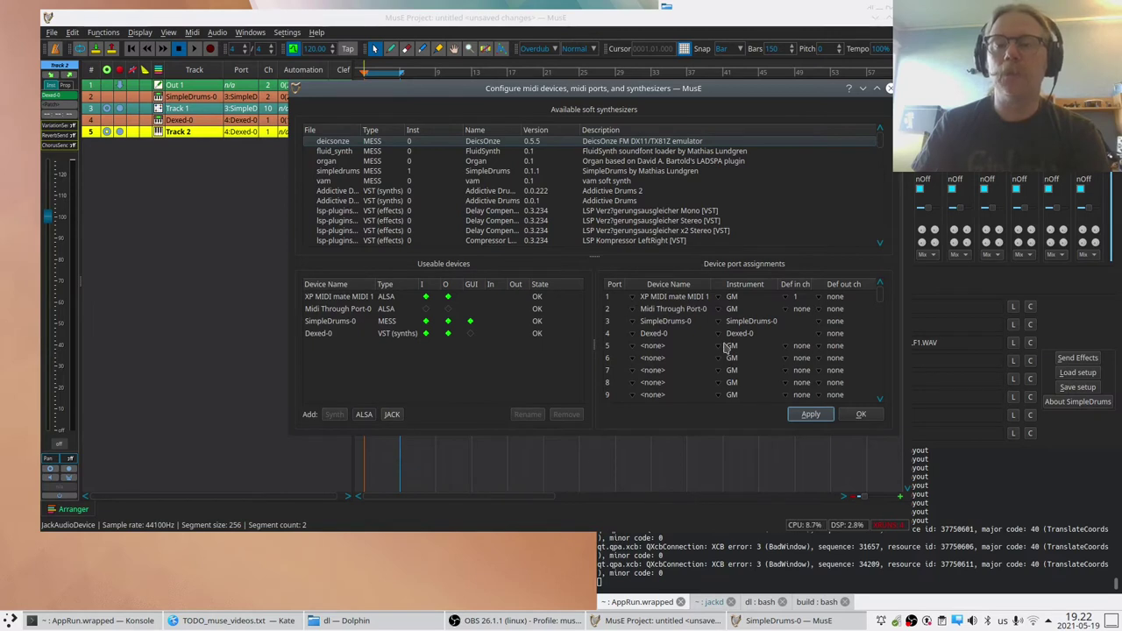
pyautogui.click(663, 302)
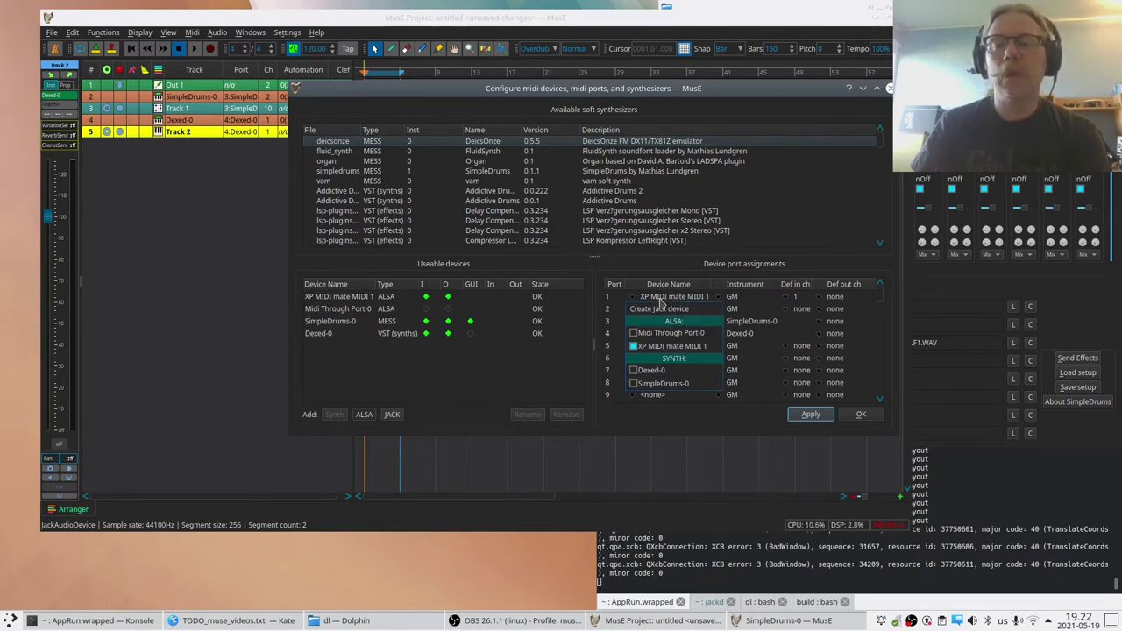
pyautogui.click(664, 283)
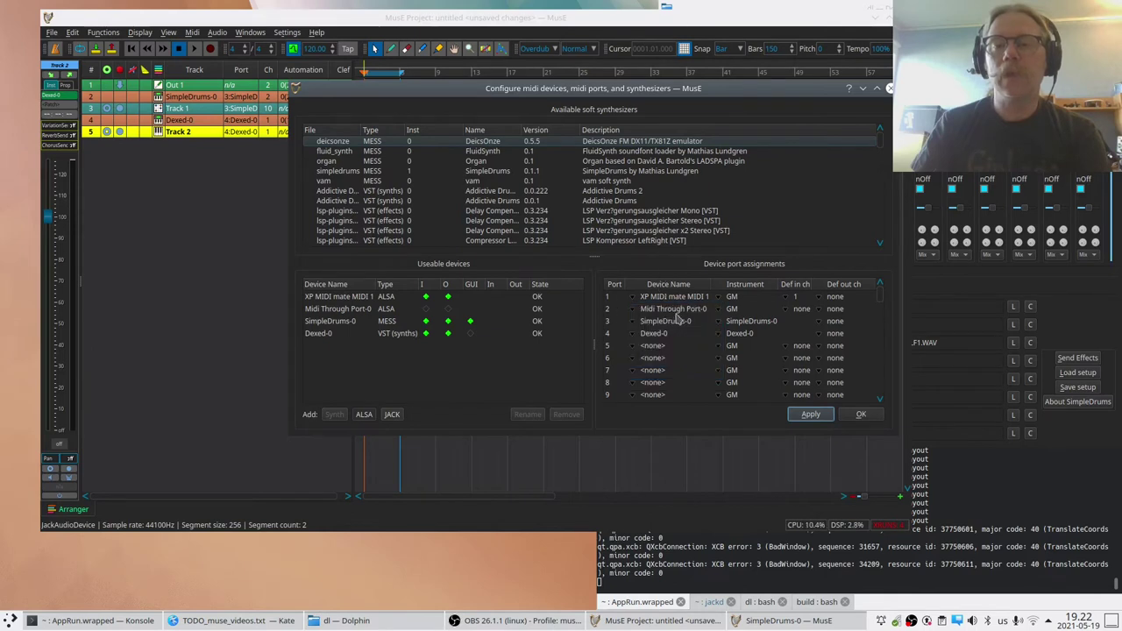
pyautogui.click(796, 298)
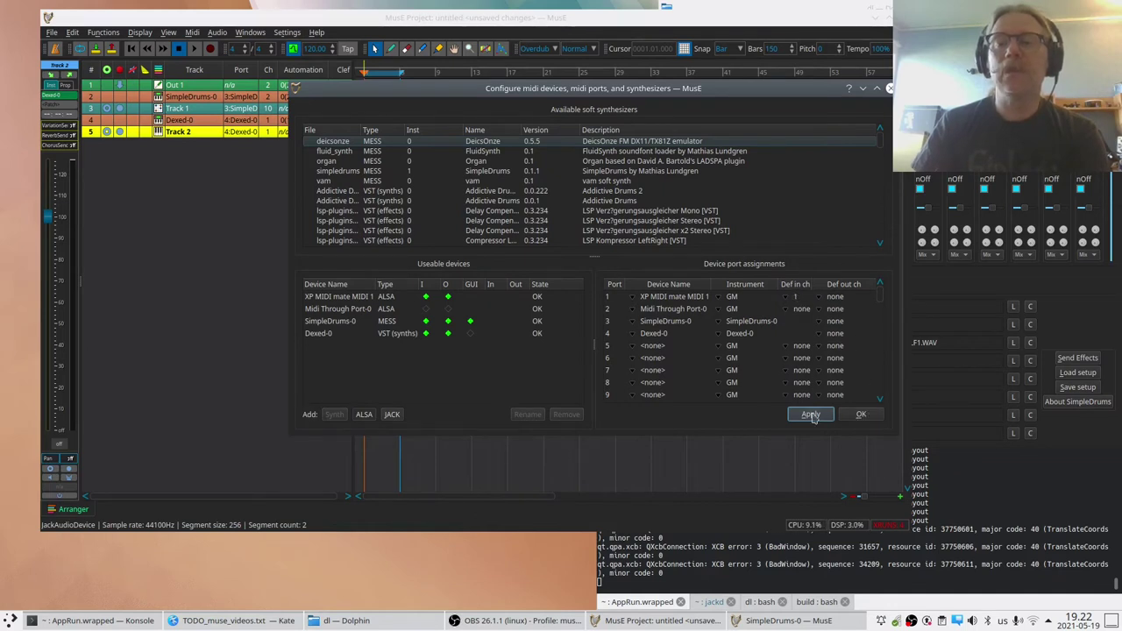
pyautogui.click(860, 414)
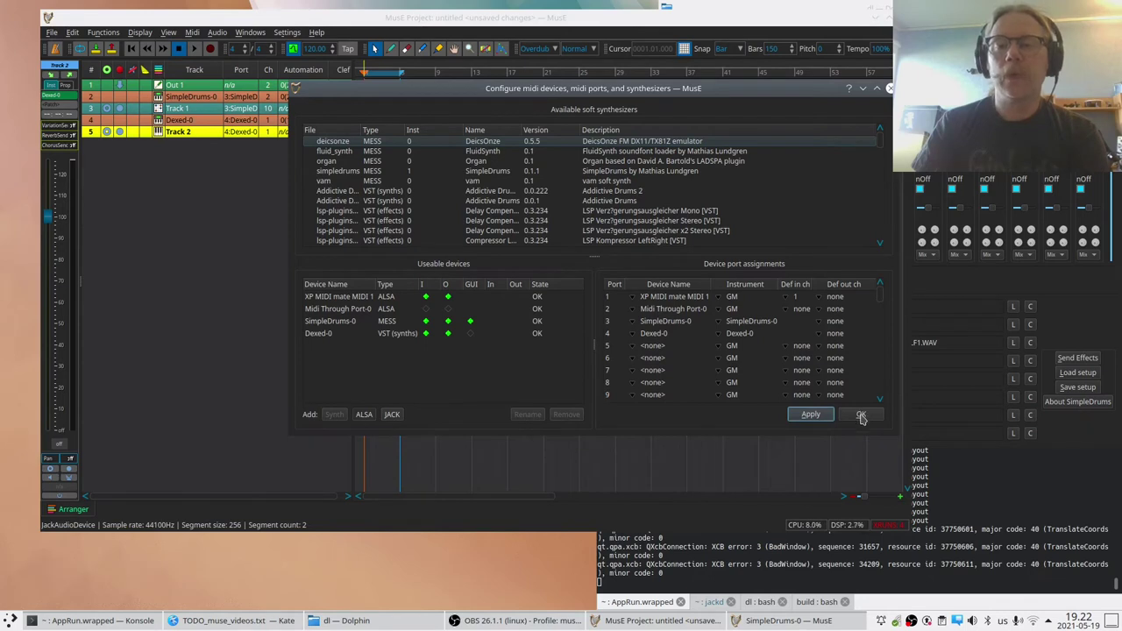
pyautogui.click(786, 297)
pyautogui.click(798, 277)
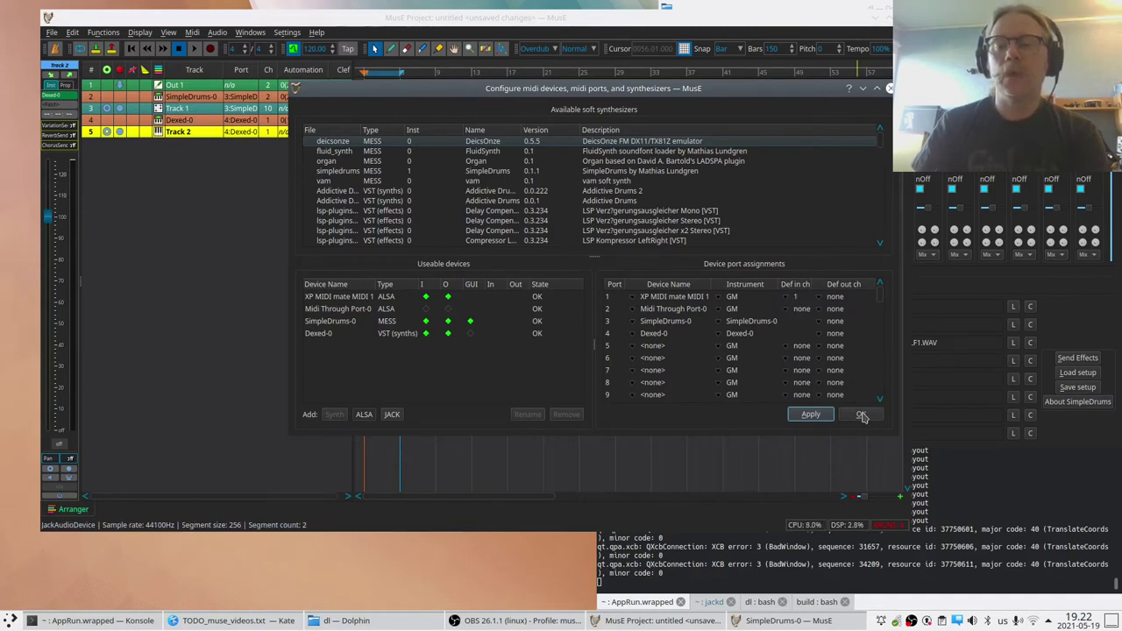
pyautogui.click(888, 89)
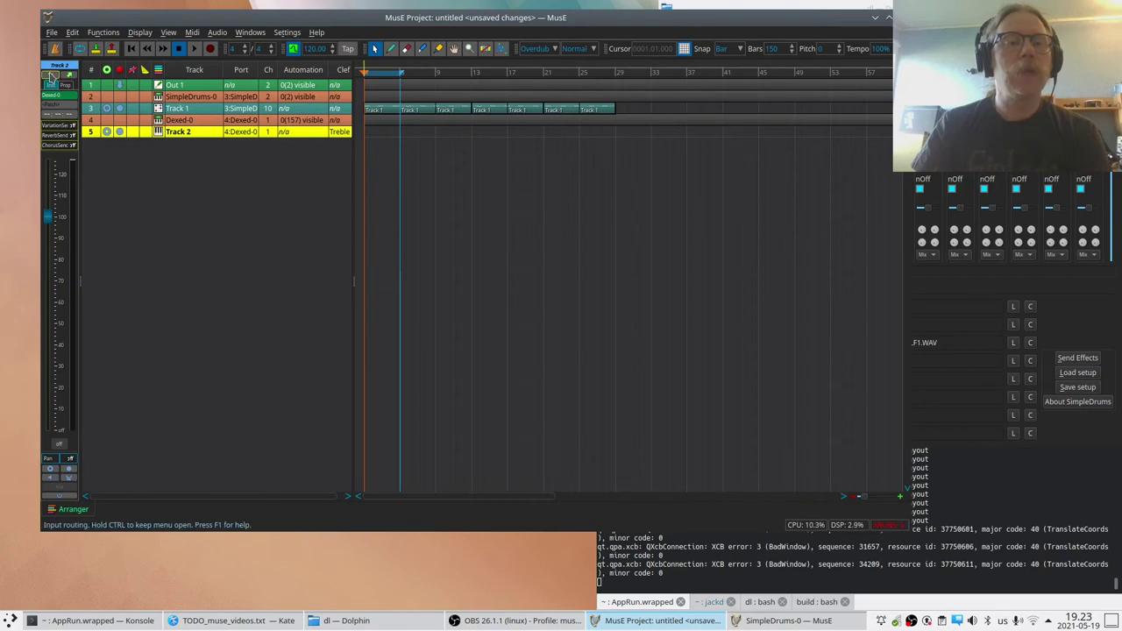
# Check Track 2's input route from channel 1 of XP MIDI mate MIDI 1 and turn on the track's input monitoring
pyautogui.click(50, 77)
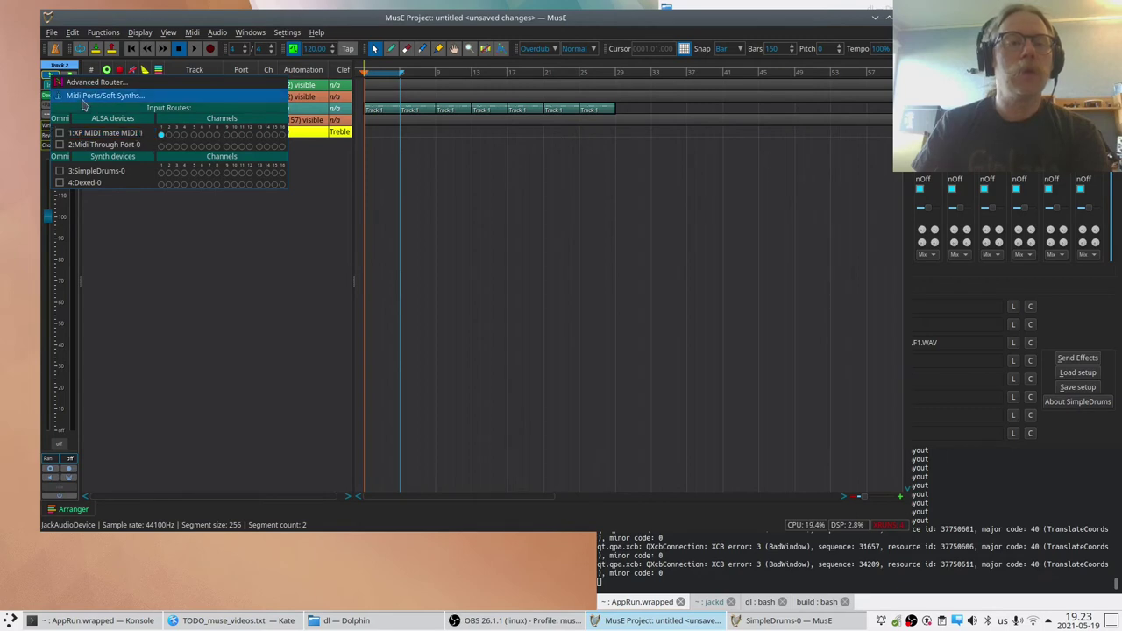
pyautogui.click(162, 134)
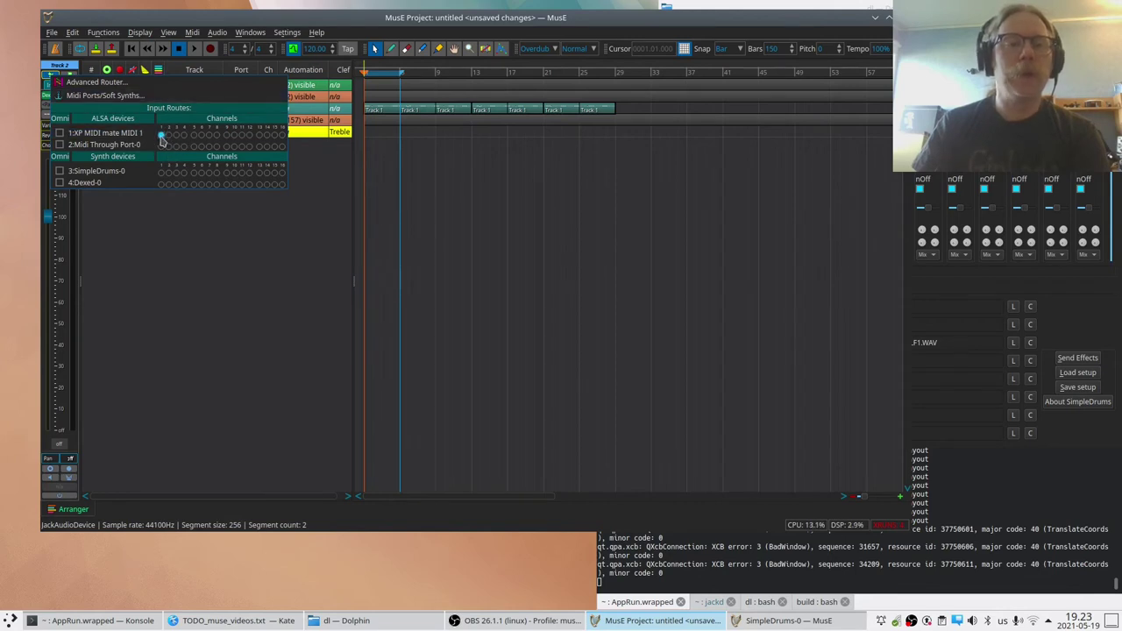
pyautogui.click(315, 204)
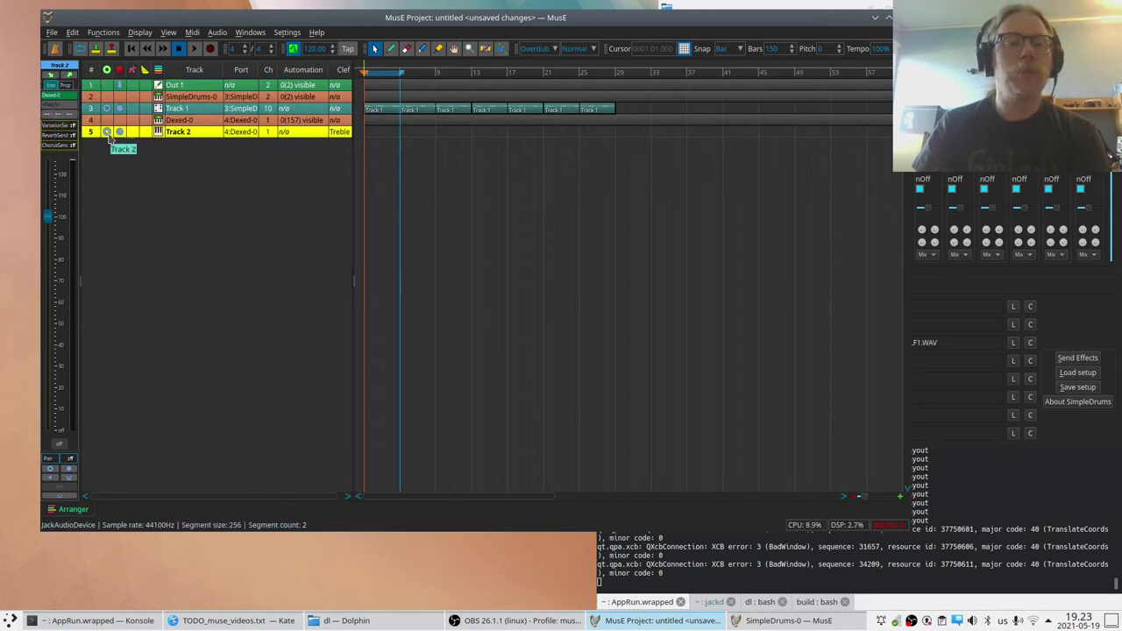
pyautogui.click(107, 133)
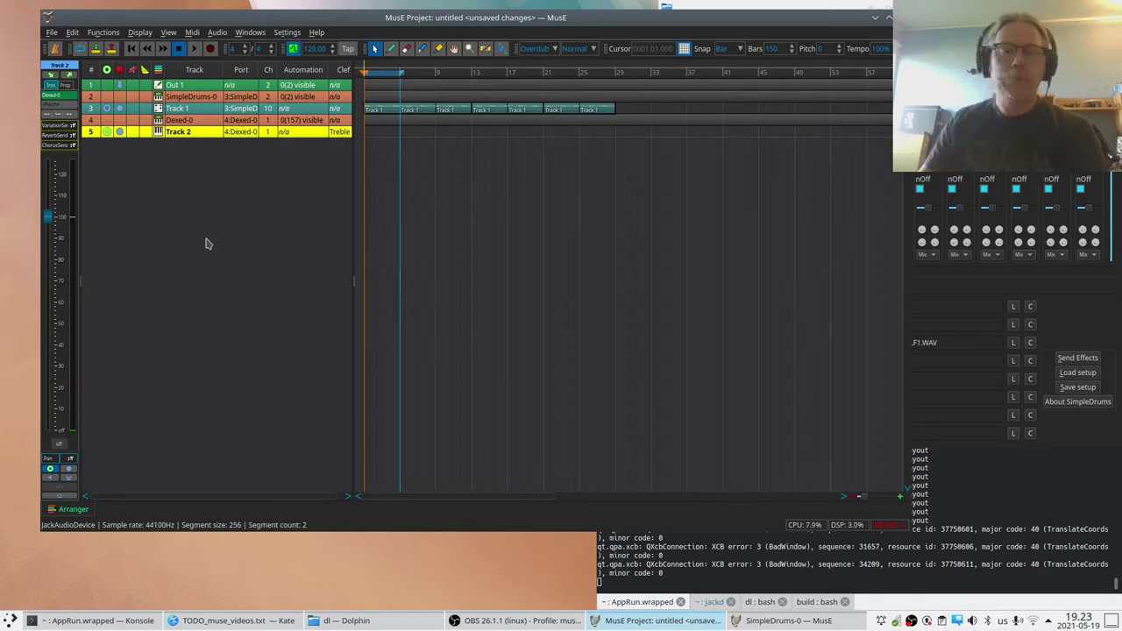
# Open the Dexed editor from Track 2, move it clear of the track list, and audition presets 27. FILTER-SWP and 16. FLEXI 4
pyautogui.doubleClick(246, 134)
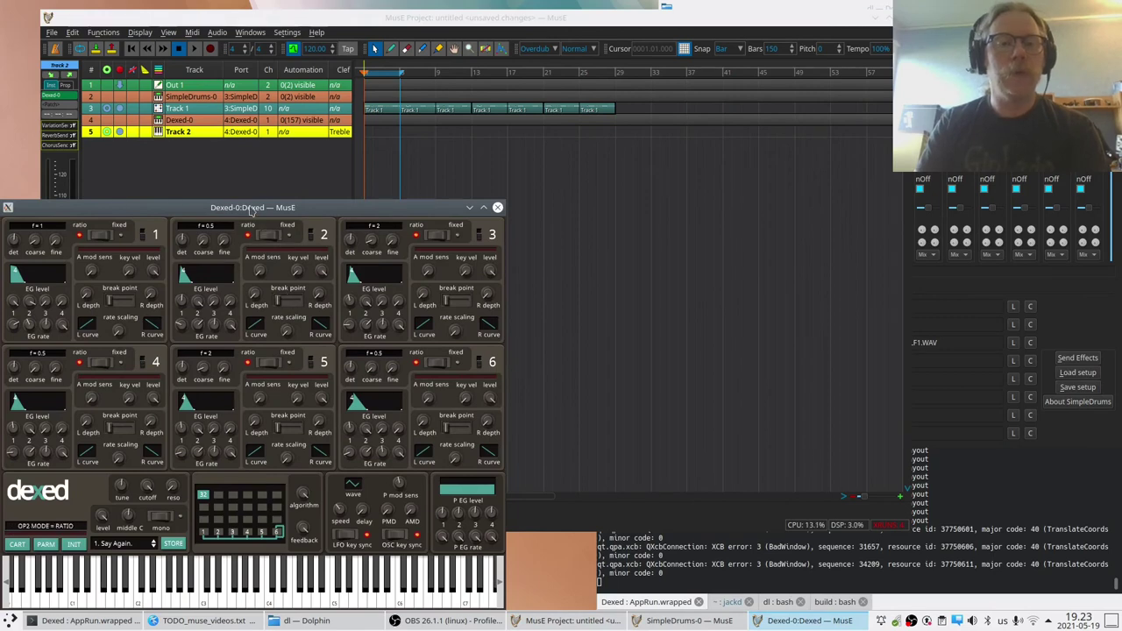
pyautogui.moveTo(252, 209); pyautogui.dragTo(601, 75)
pyautogui.click(472, 411)
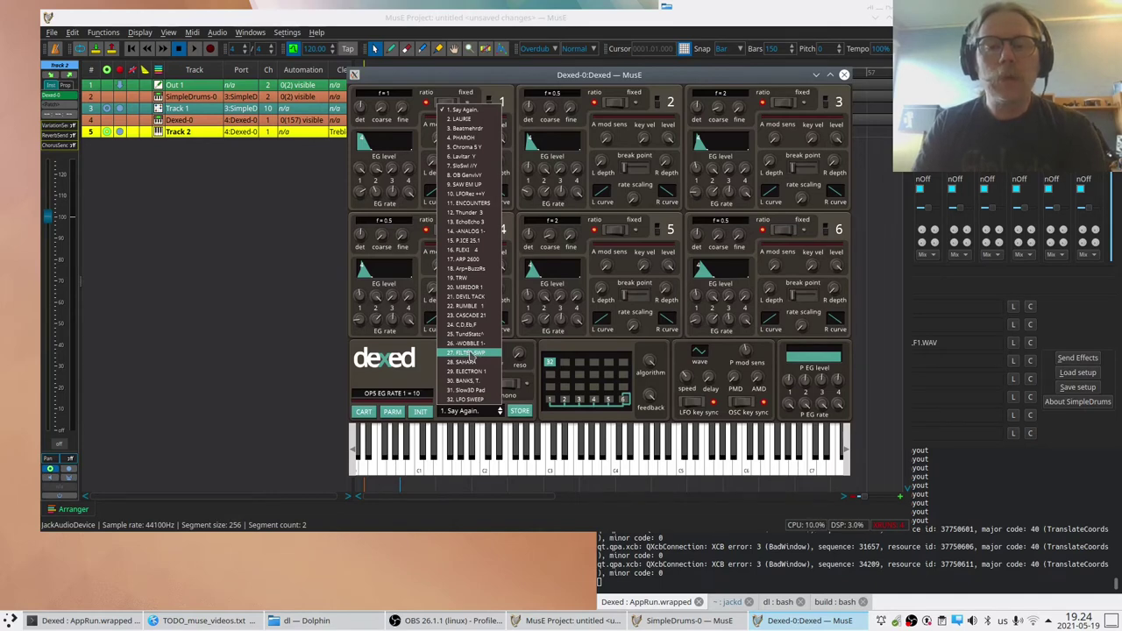
pyautogui.click(469, 352)
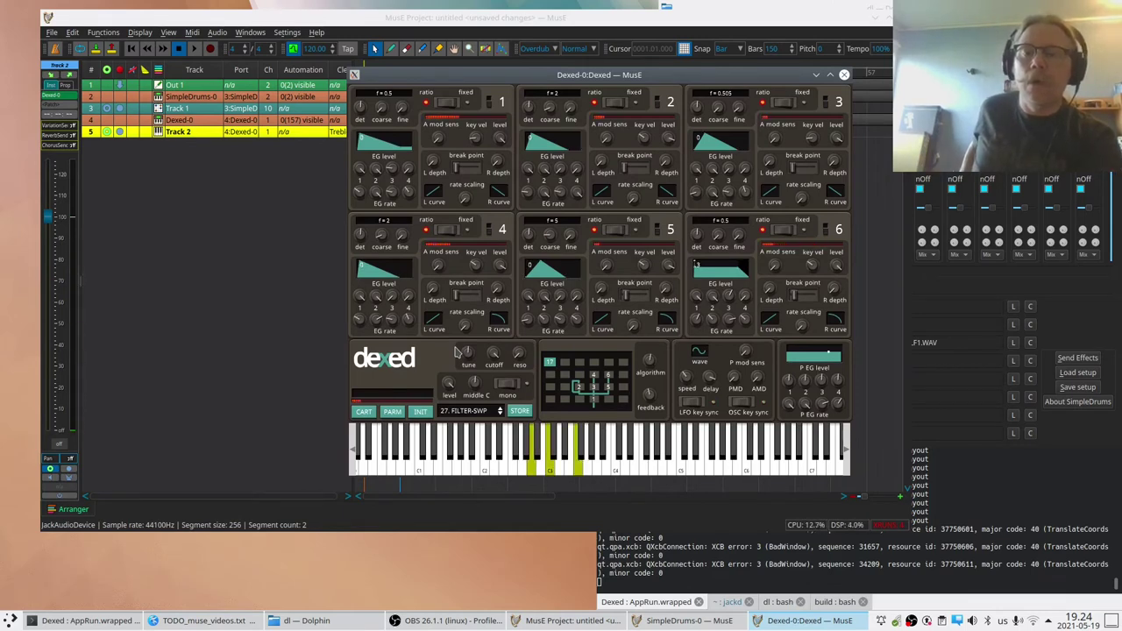
pyautogui.click(477, 417)
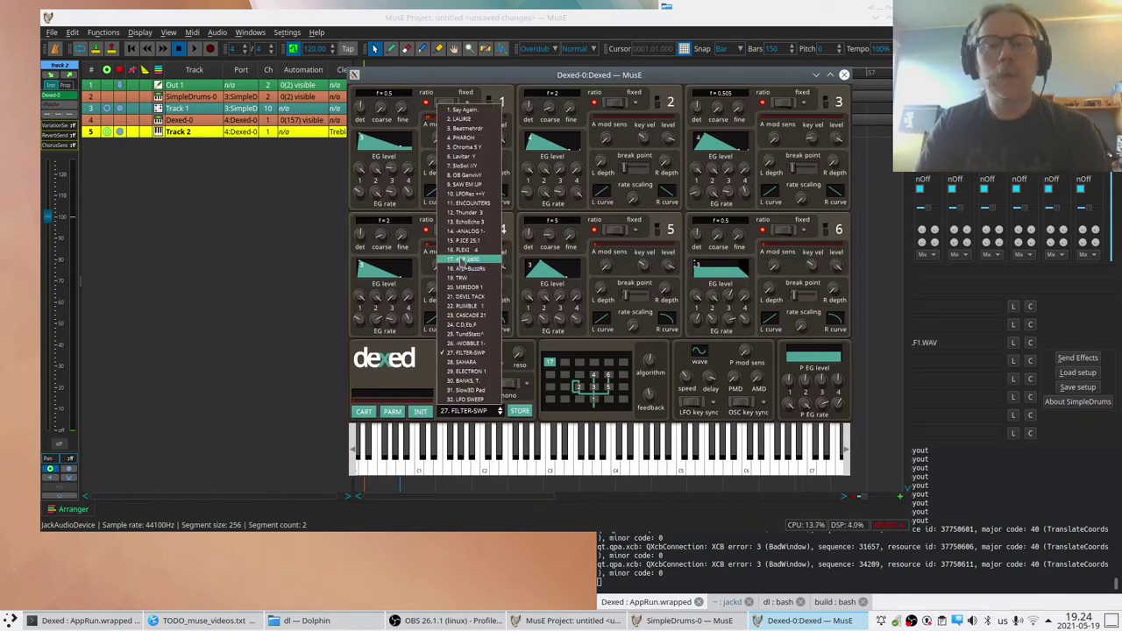
pyautogui.click(462, 252)
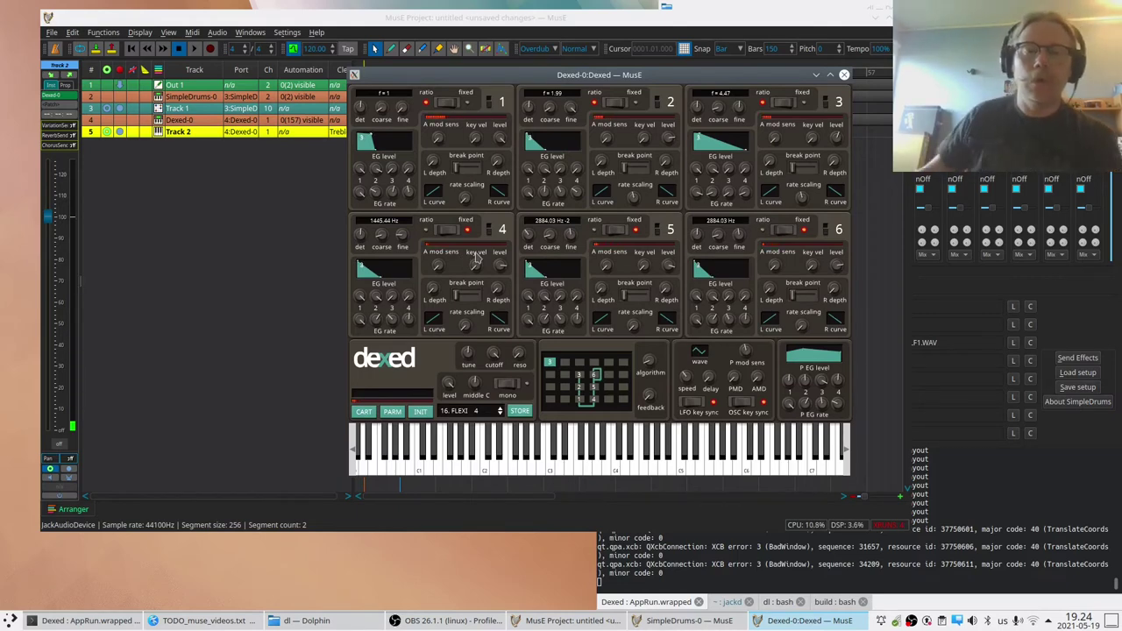
# Load the Dexed preset 31. Slow3D Pad and close the synth editor
pyautogui.click(463, 410)
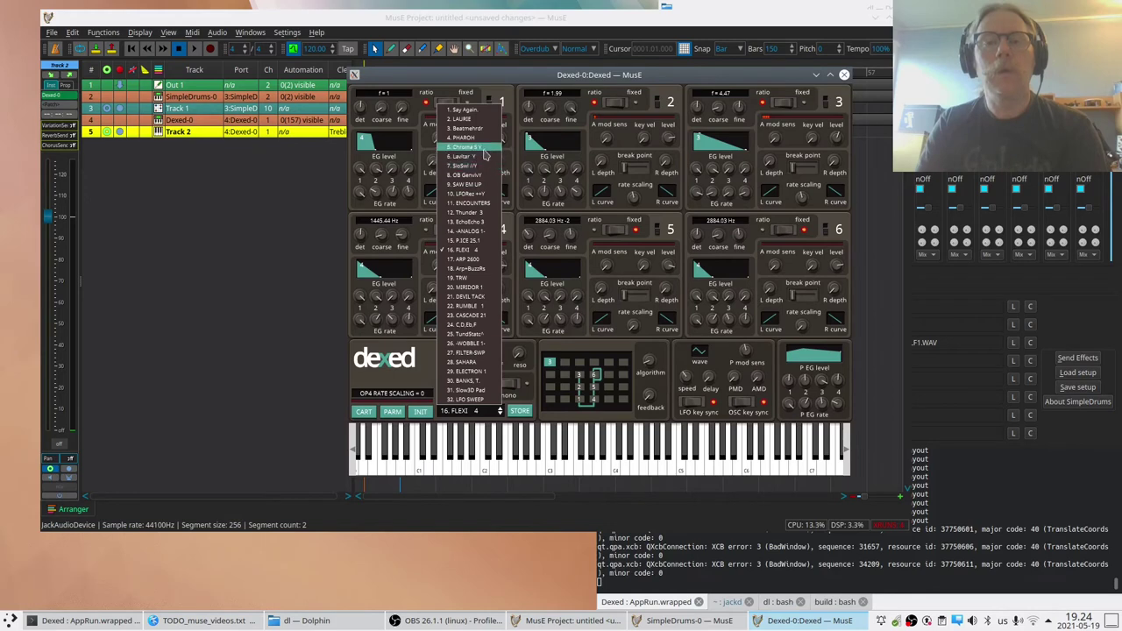
pyautogui.click(470, 390)
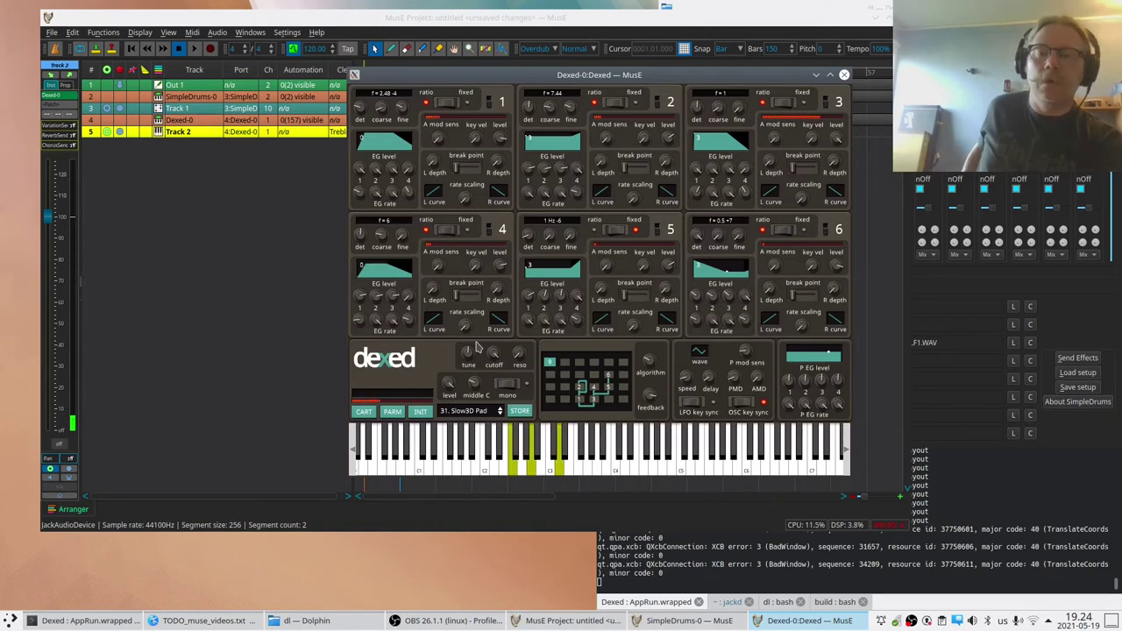
pyautogui.moveTo(576, 195)
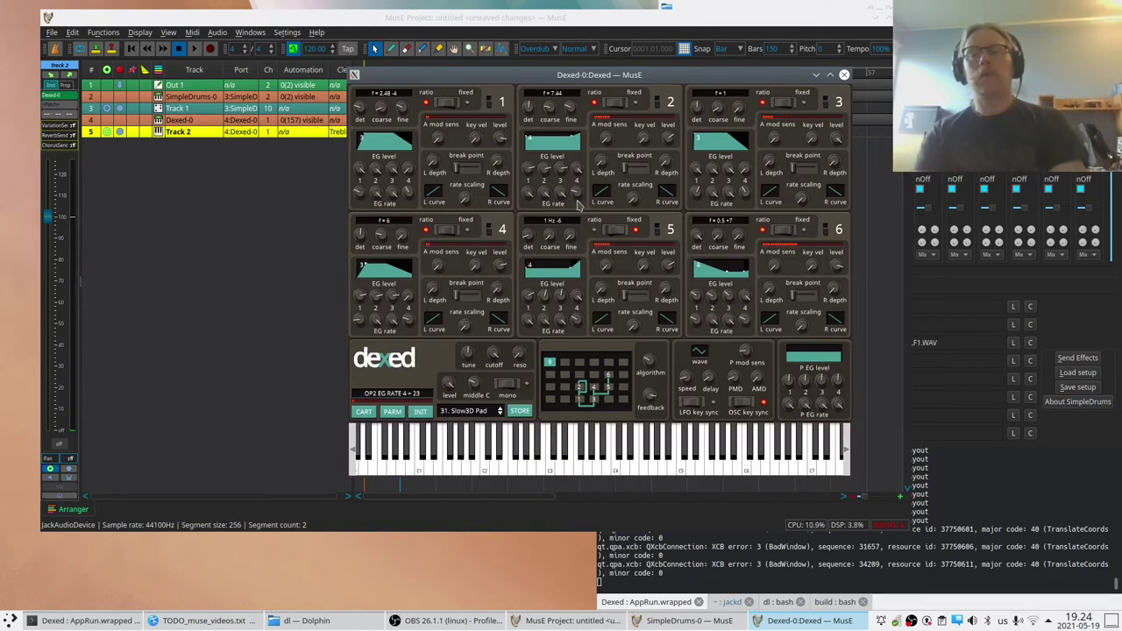
pyautogui.click(843, 76)
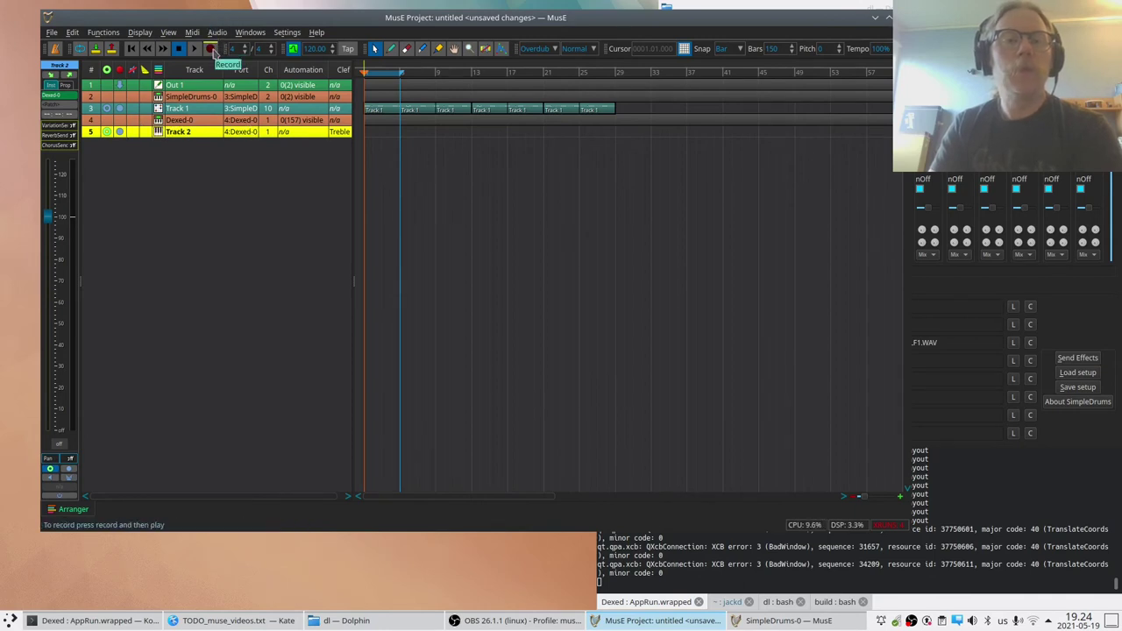
# Enable recording and create the project muse_demo_weird in its own project subfolder
pyautogui.click(211, 50)
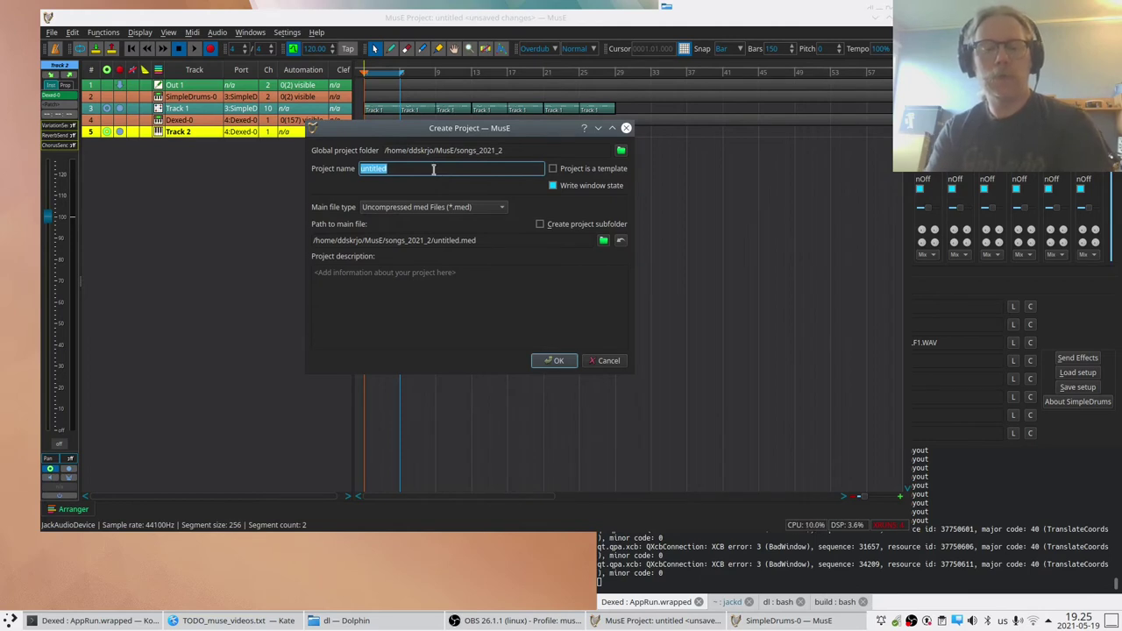
pyautogui.write('muse_demo')
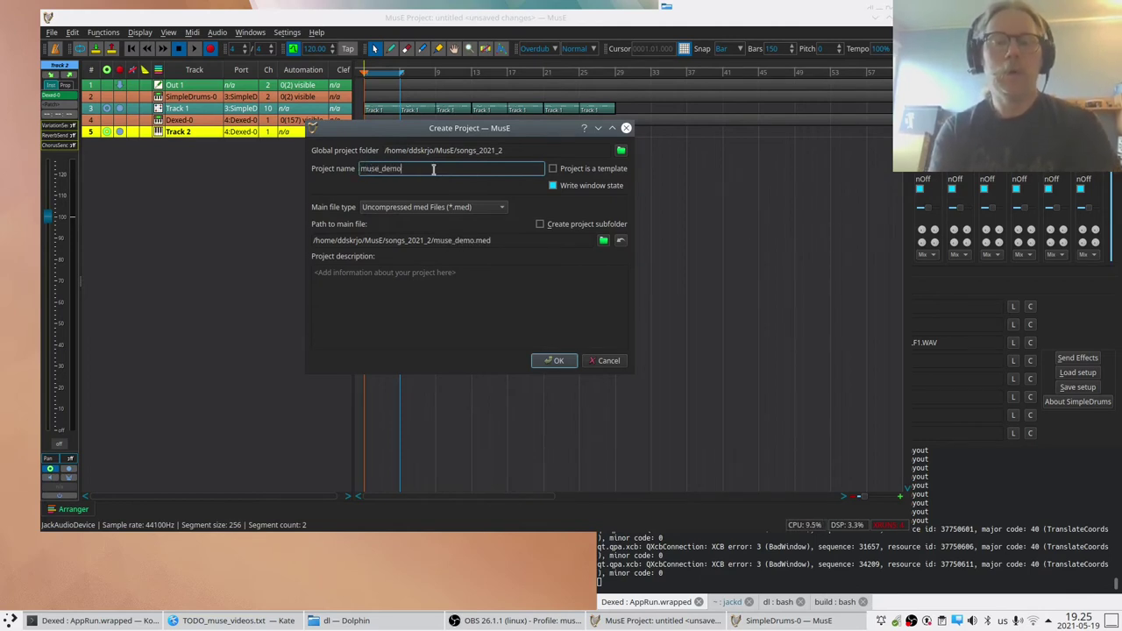
pyautogui.write('_')
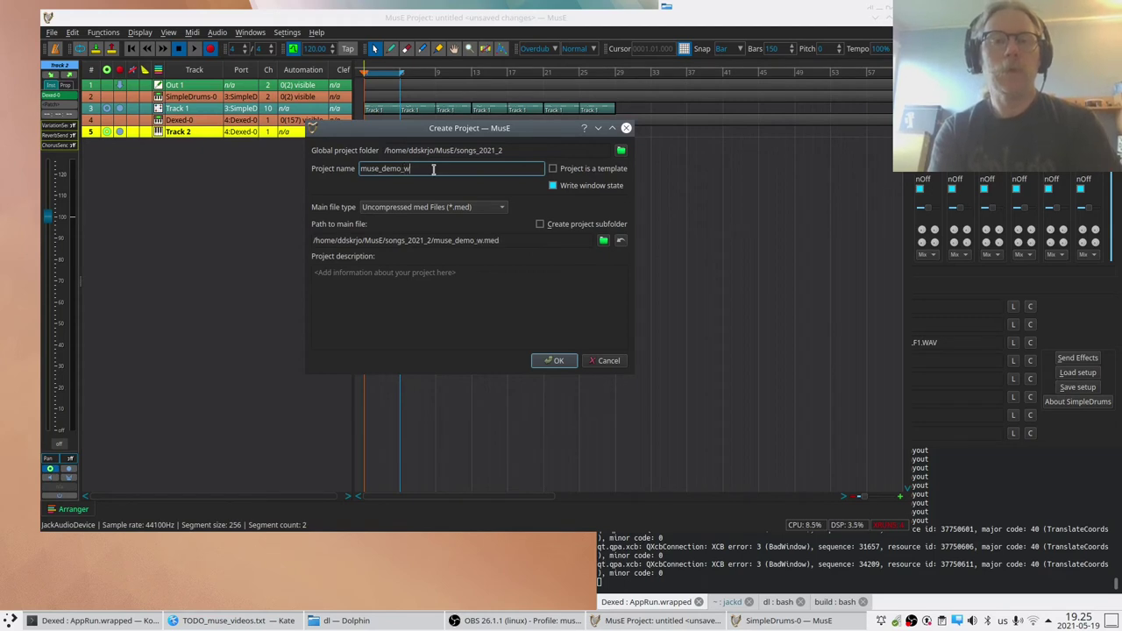
pyautogui.write('weird')
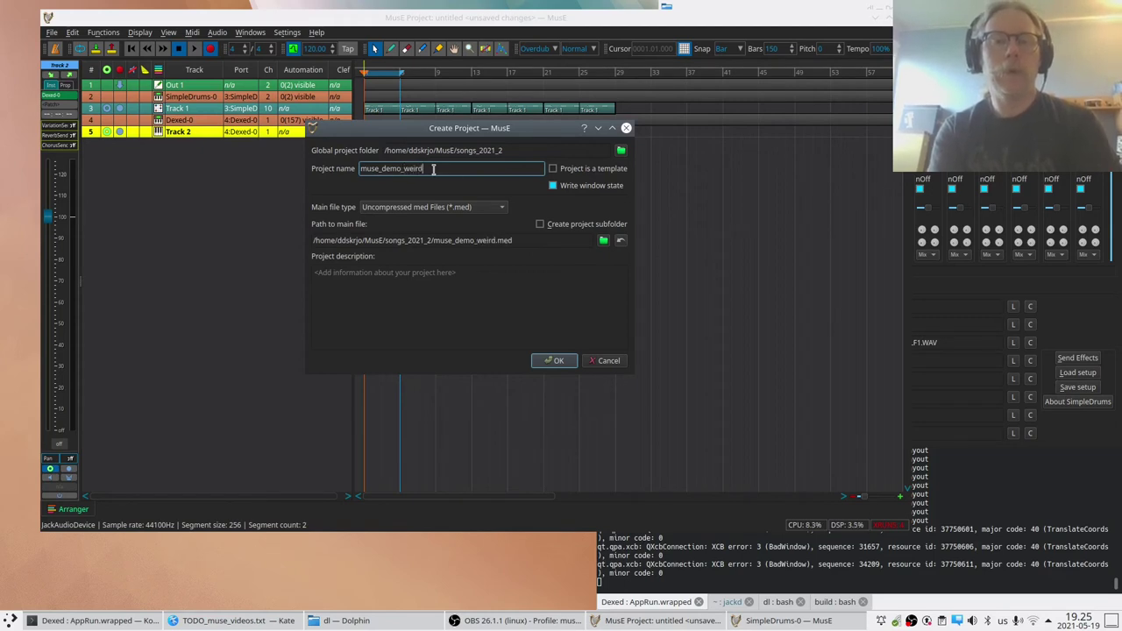
pyautogui.click(540, 224)
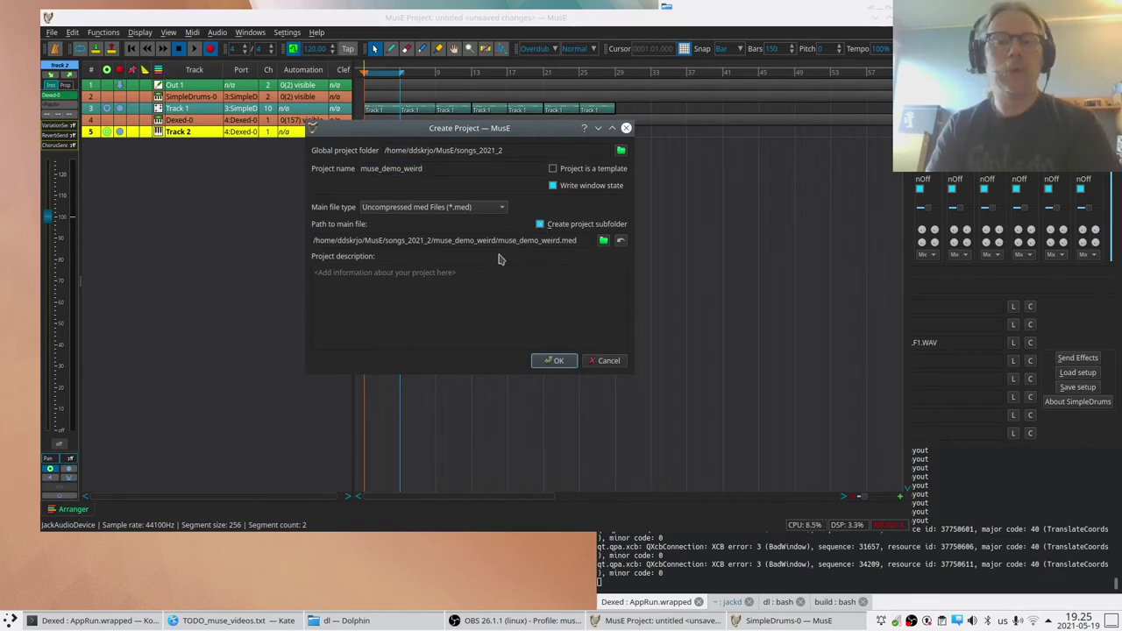
pyautogui.click(552, 361)
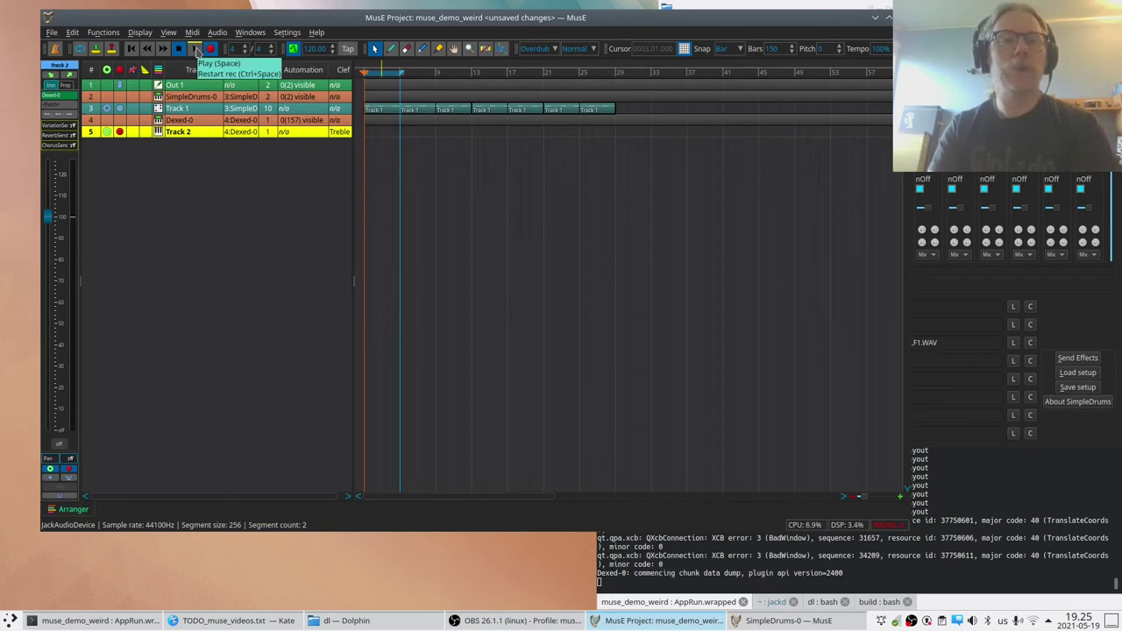
# Record about ten bars of chords on Track 2 from the song start and enlarge the track's height
pyautogui.click(196, 50)
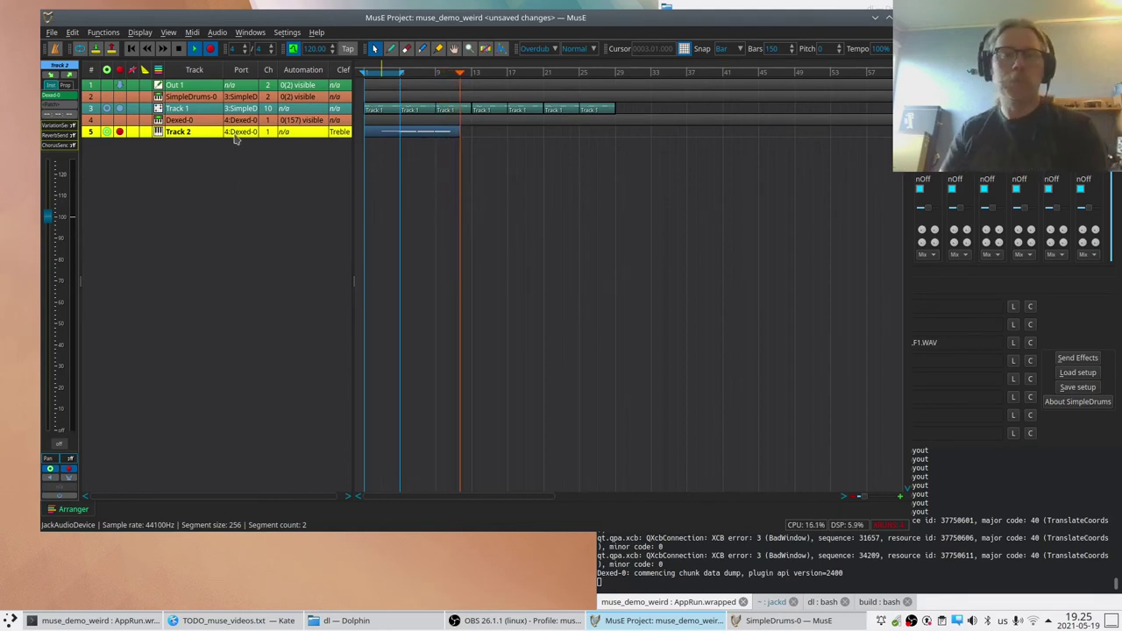
pyautogui.press('space')
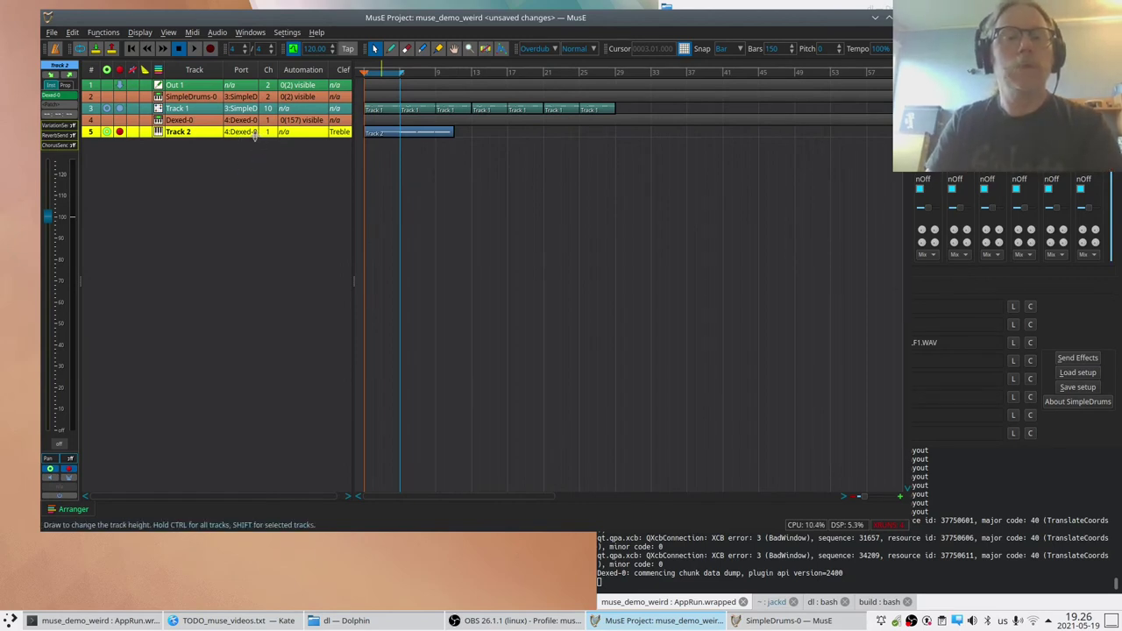
pyautogui.moveTo(257, 137); pyautogui.dragTo(257, 194)
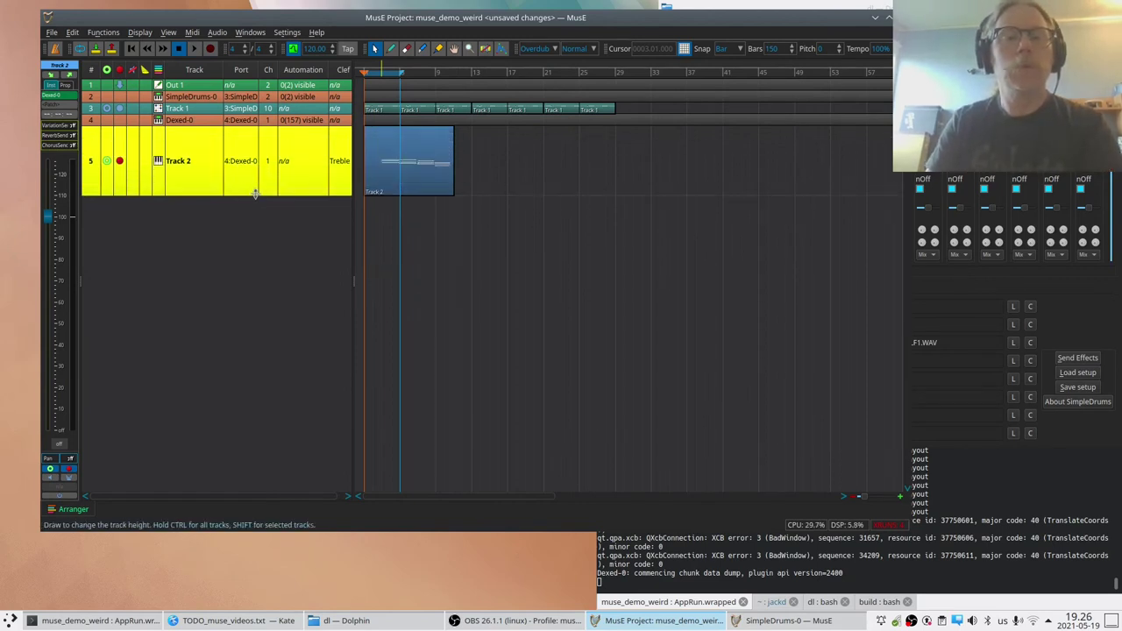
# Examine the recorded chord notes of the Track 2 part in the piano roll, then return to the arranger
pyautogui.doubleClick(393, 168)
pyautogui.hscroll(-4, 342, 333)
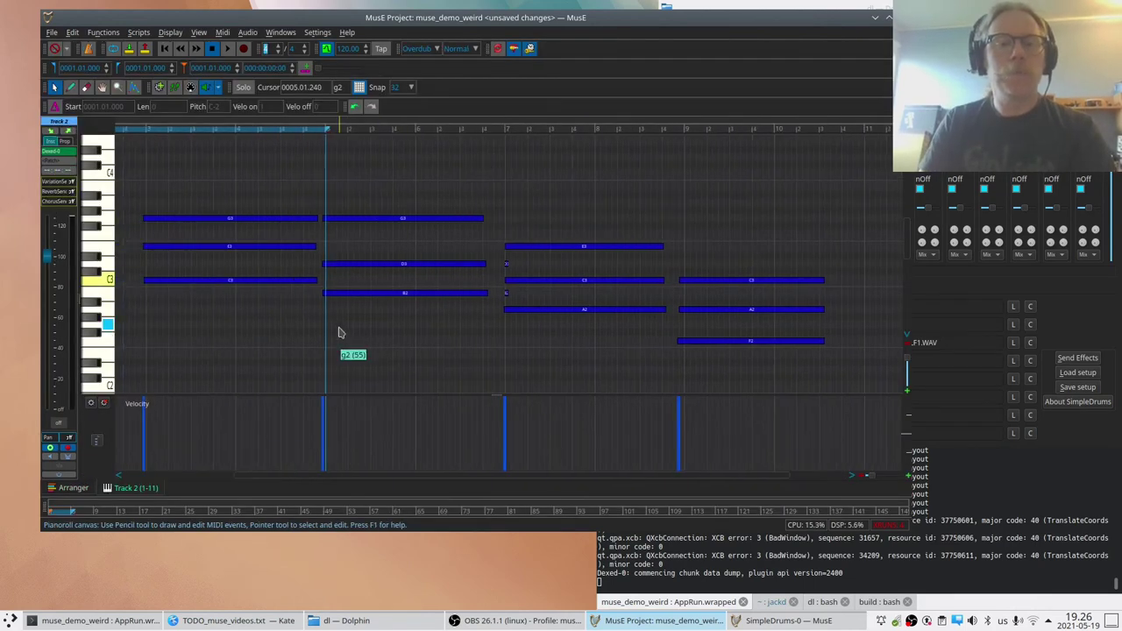
pyautogui.scroll(-2, 463, 351)
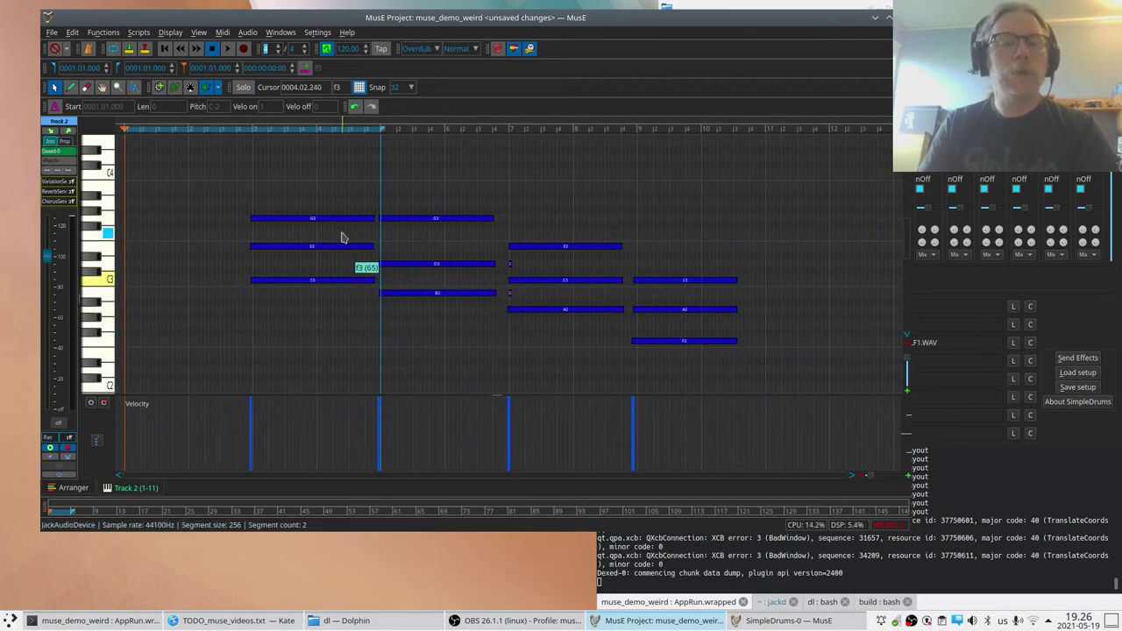
pyautogui.scroll(3, 396, 229)
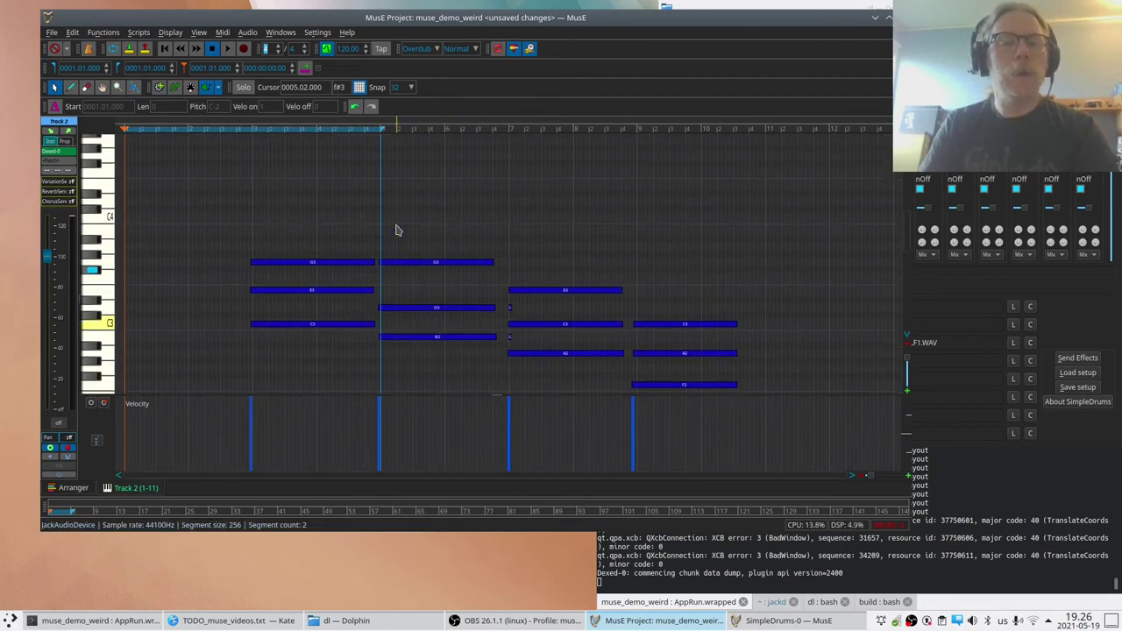
pyautogui.scroll(-2, 395, 231)
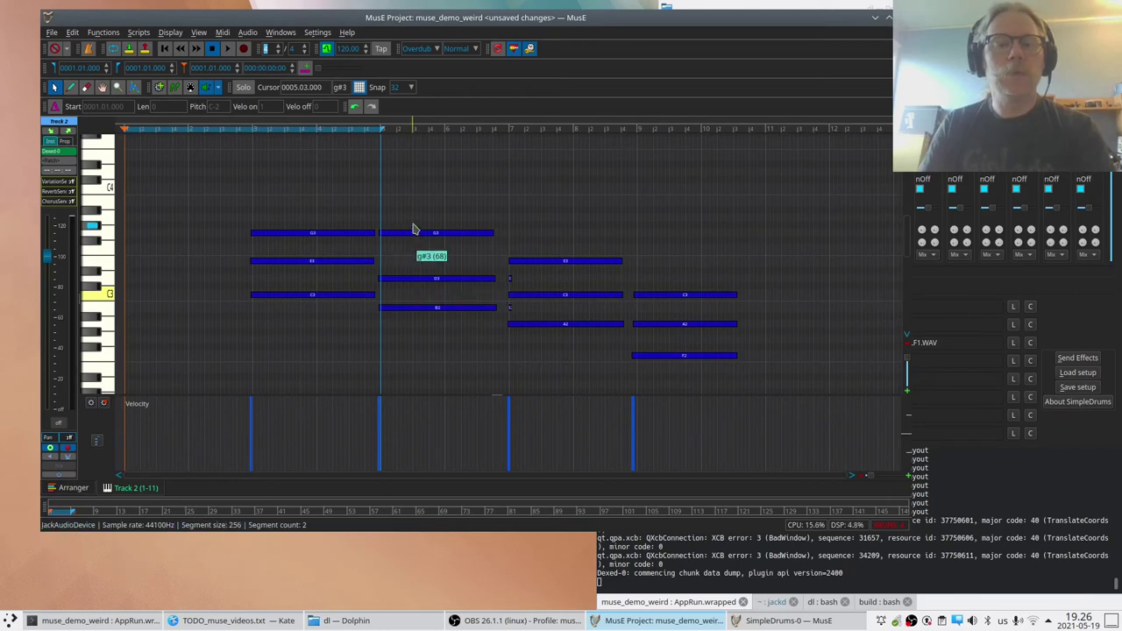
pyautogui.moveTo(431, 240)
pyautogui.hotkey('ctrl', 'w')
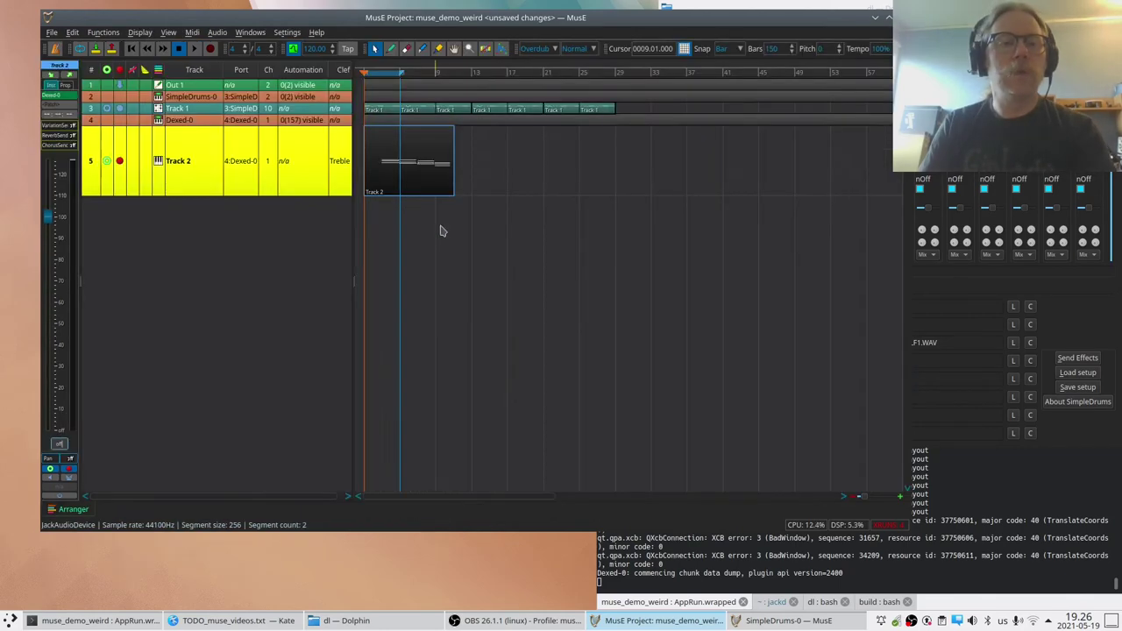
# Play back the recorded part from bar 2 and display Track 2's MIDI properties
pyautogui.click(375, 77)
pyautogui.click(397, 192)
pyautogui.press('space')
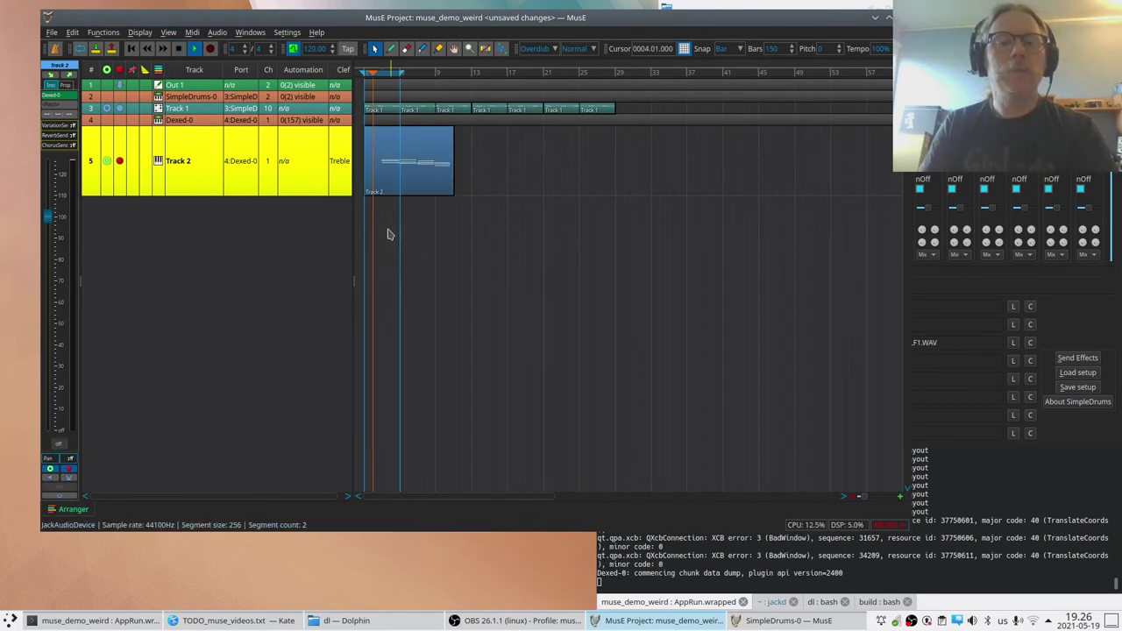
pyautogui.click(64, 86)
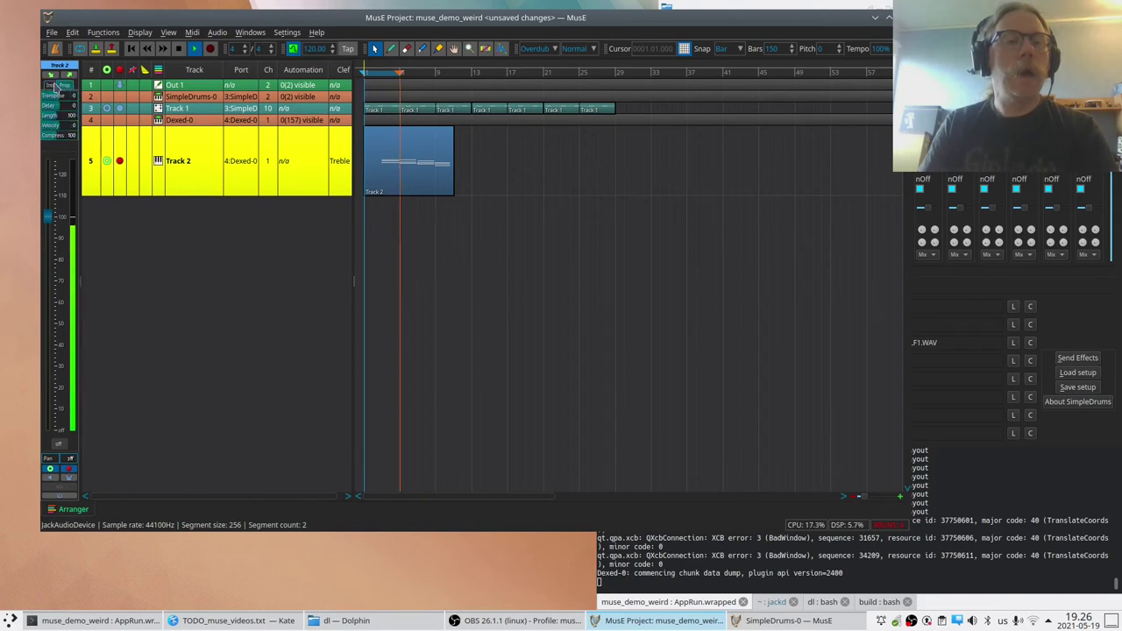
pyautogui.press('space')
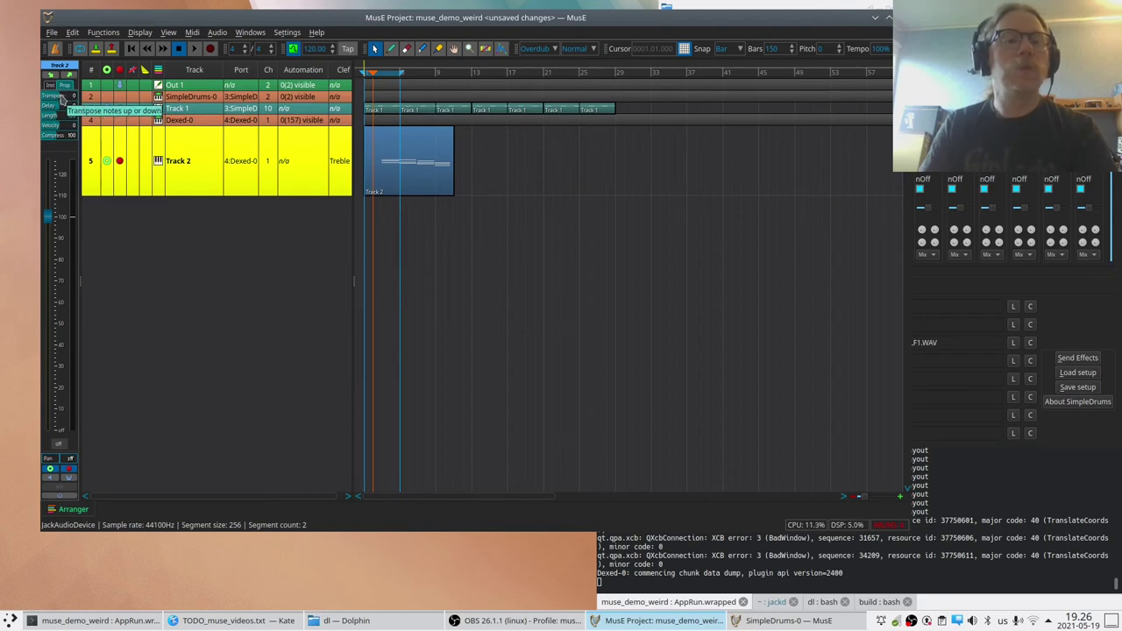
# Set Track 2's transpose to 12 and play back the transposed part
pyautogui.scroll(1, 58, 100)
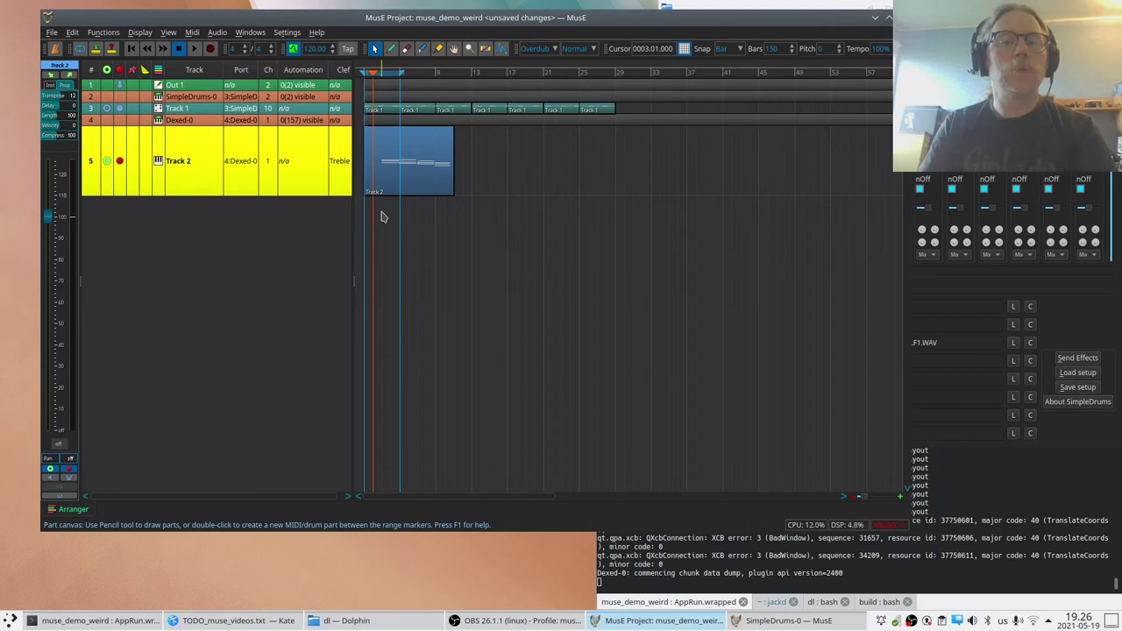
pyautogui.press('space')
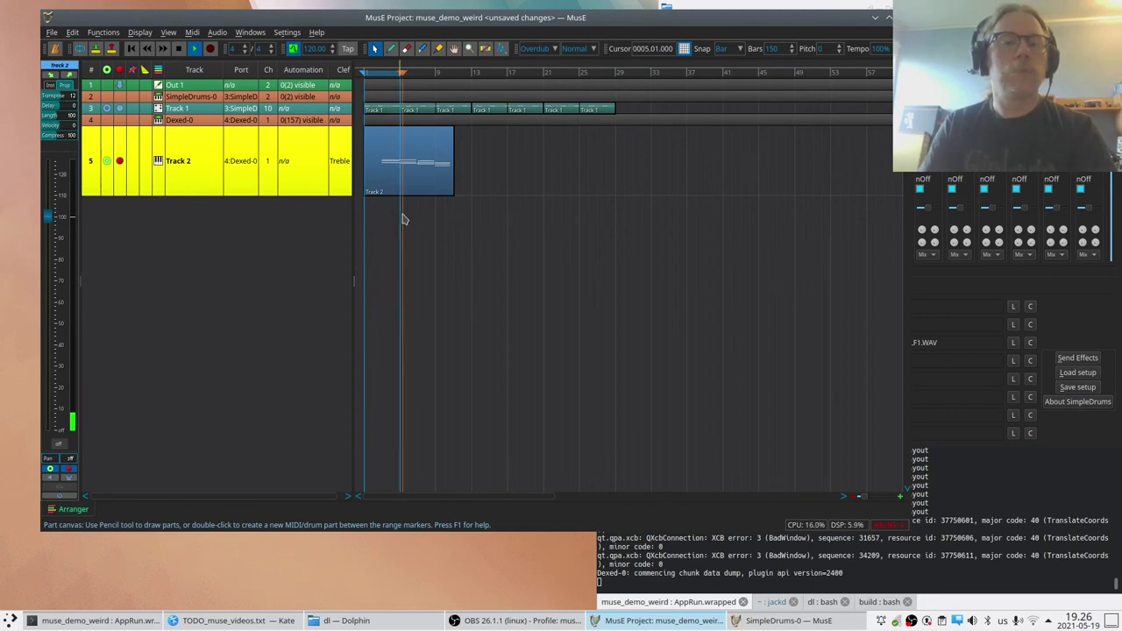
pyautogui.press('space')
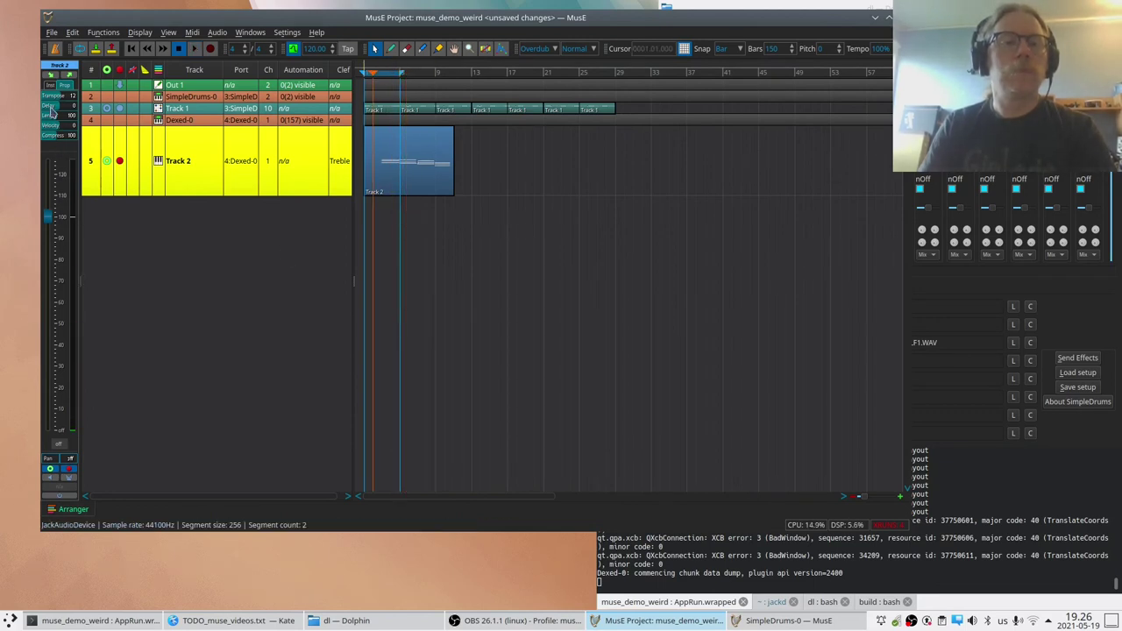
# Set Track 2's transpose back to 0
pyautogui.scroll(-1, 62, 99)
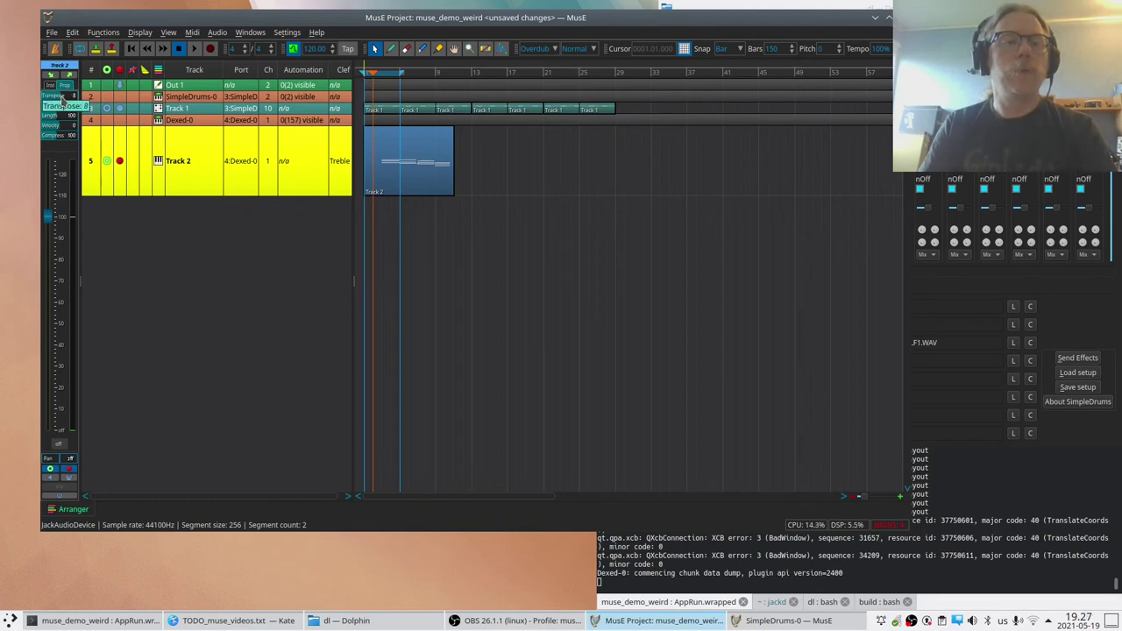
pyautogui.scroll(-1, 63, 99)
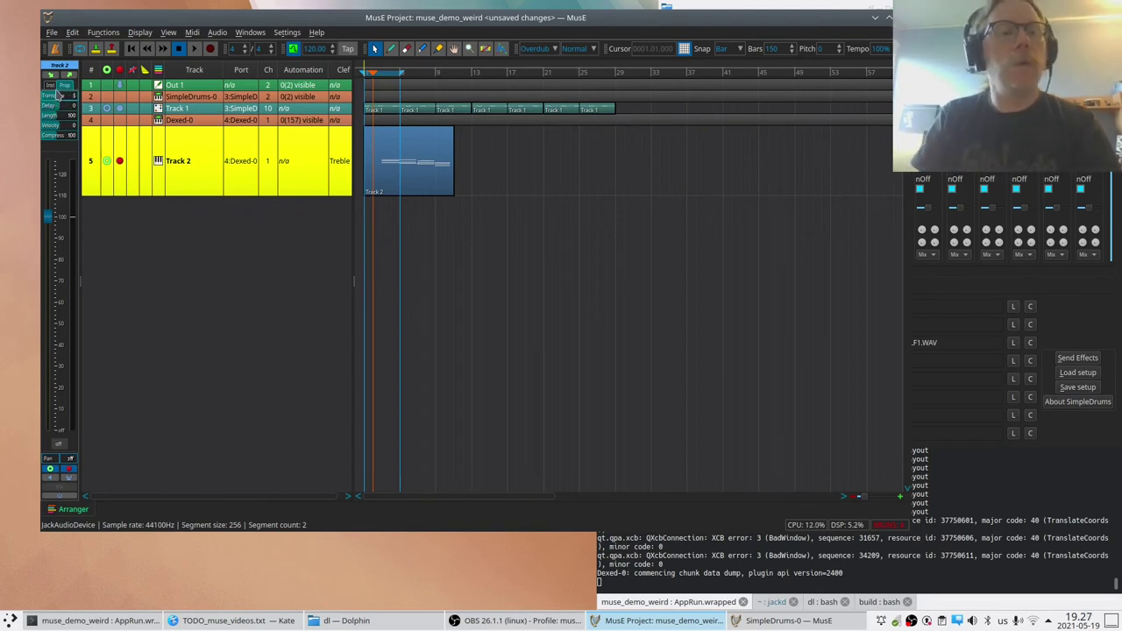
pyautogui.scroll(-1, 57, 100)
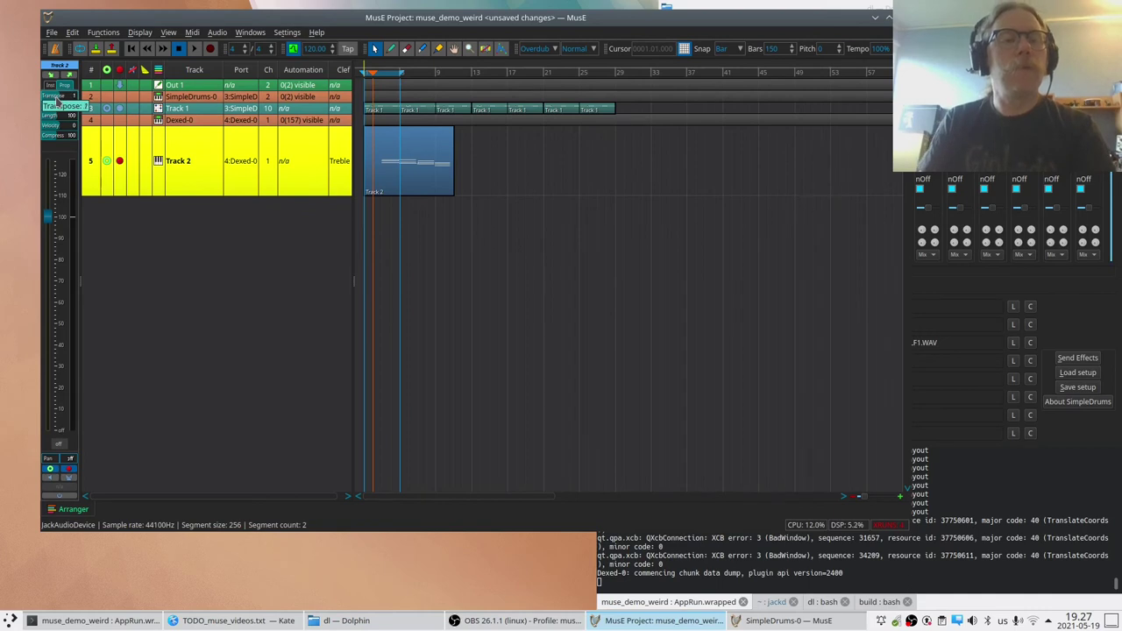
# Open the Track 2 part in the piano roll and move all its notes up two octaves
pyautogui.doubleClick(371, 163)
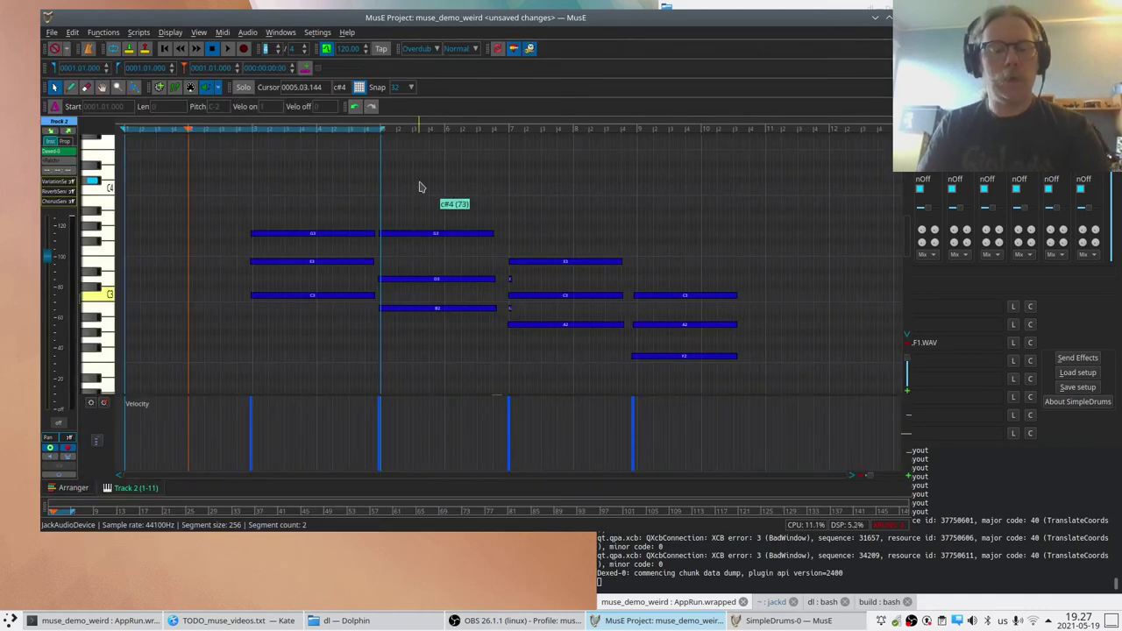
pyautogui.hotkey('ctrl', 'a')
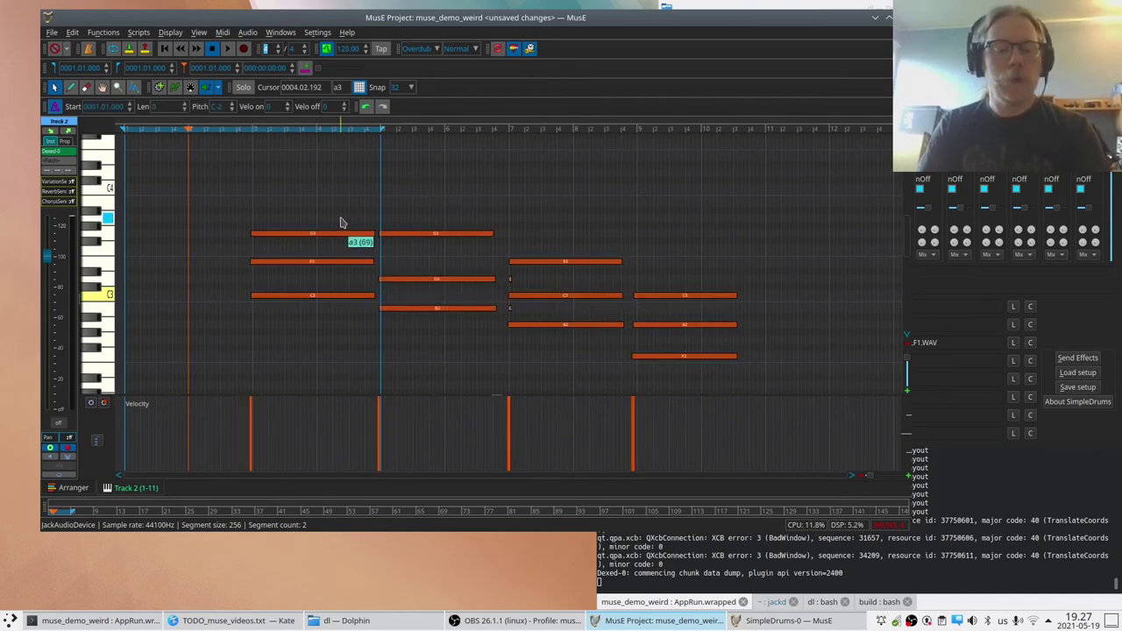
pyautogui.scroll(2, 491, 219)
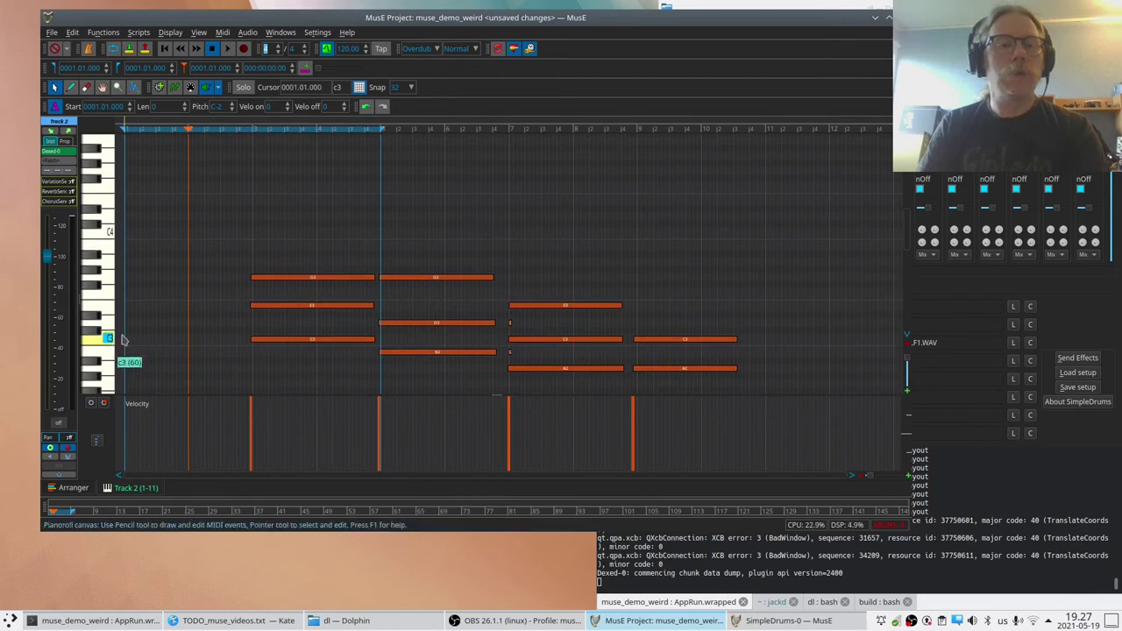
pyautogui.moveTo(293, 344)
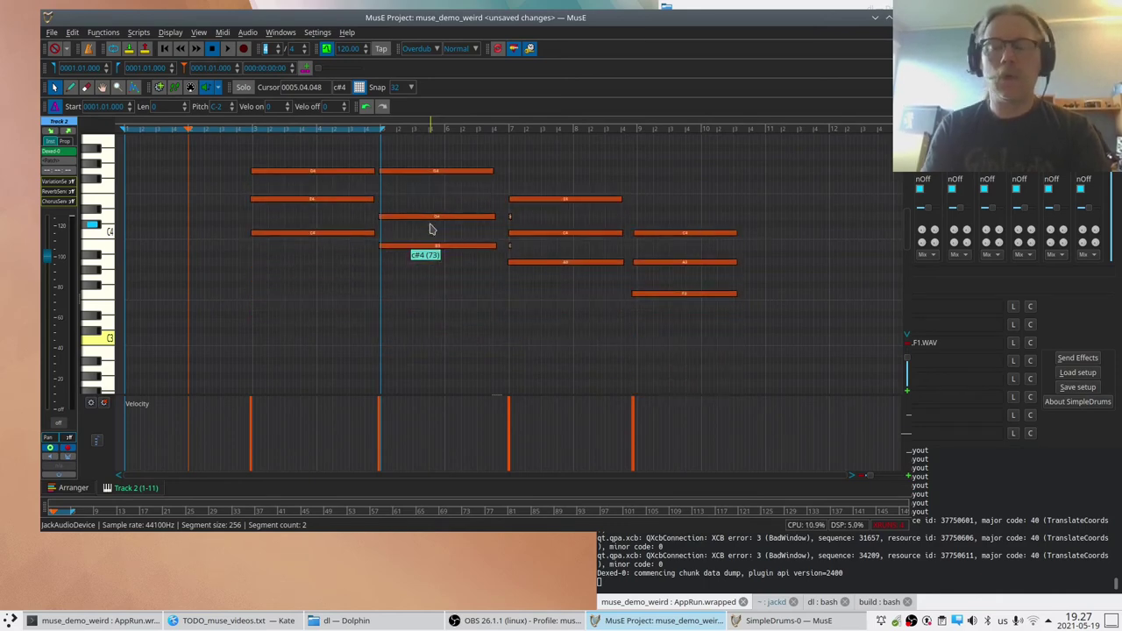
pyautogui.scroll(3, 526, 307)
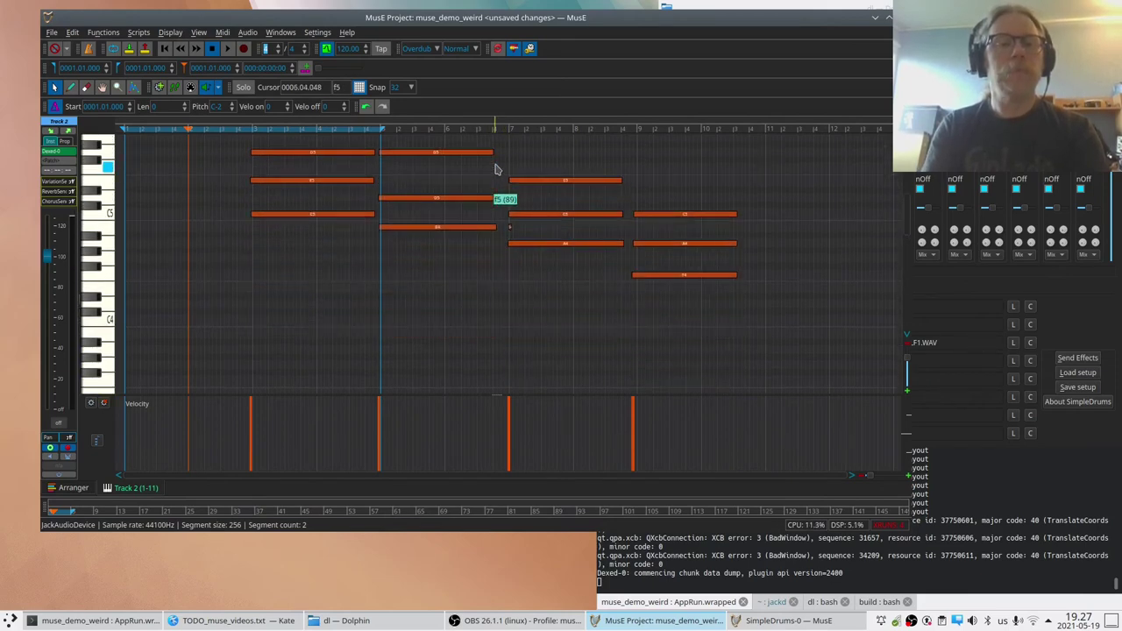
# Play back the raised chords in the piano roll, stopping after the second chord has sounded
pyautogui.press('space')
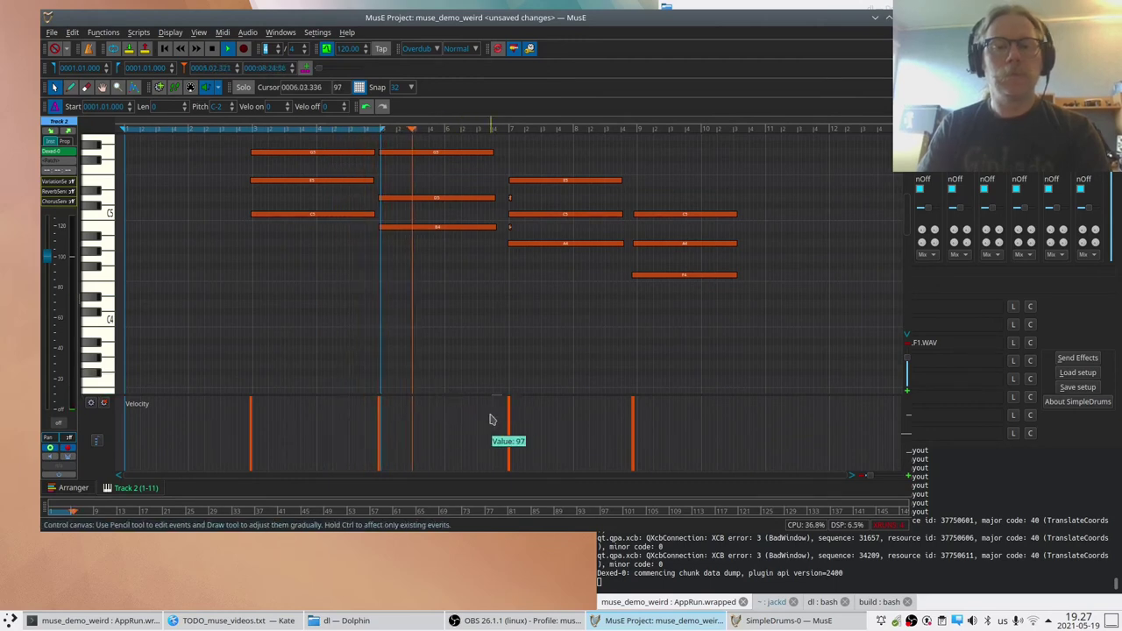
pyautogui.scroll(1, 487, 345)
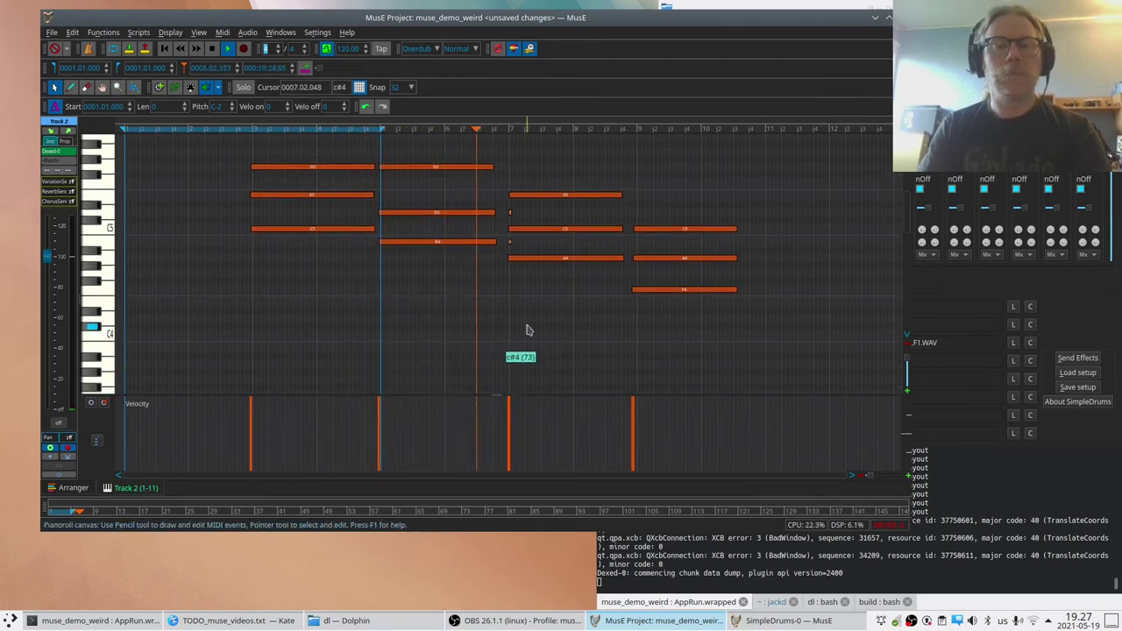
pyautogui.press('space')
# Erase the two very short stray notes, D5 and B4, at the start of bar 7
pyautogui.scroll(1, 507, 321)
pyautogui.scroll(1, 509, 321)
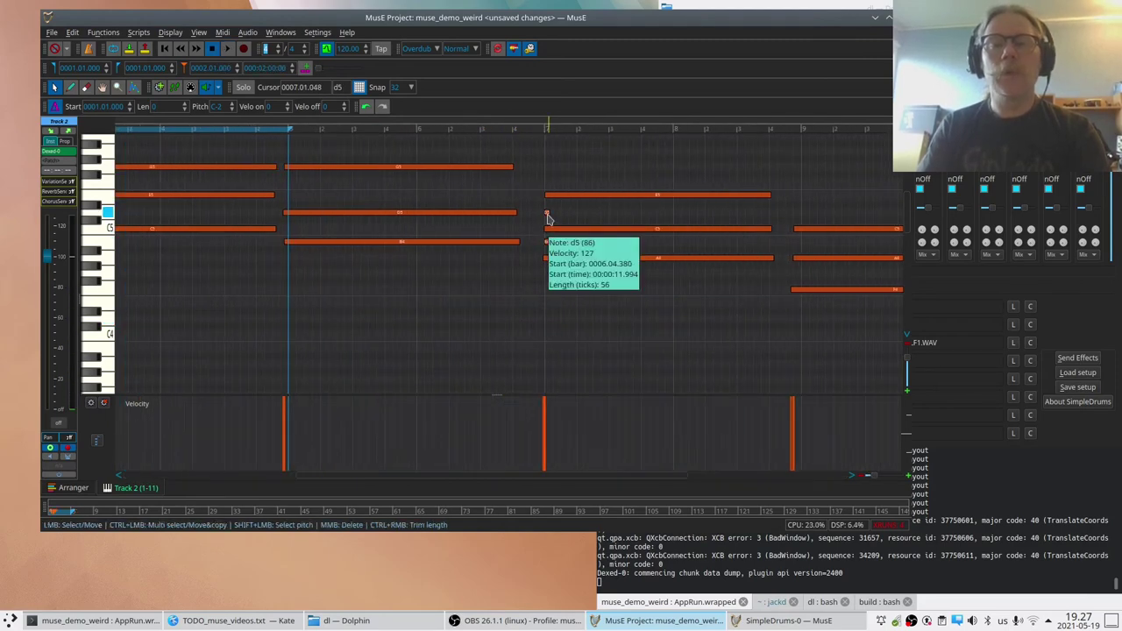
pyautogui.moveTo(545, 219)
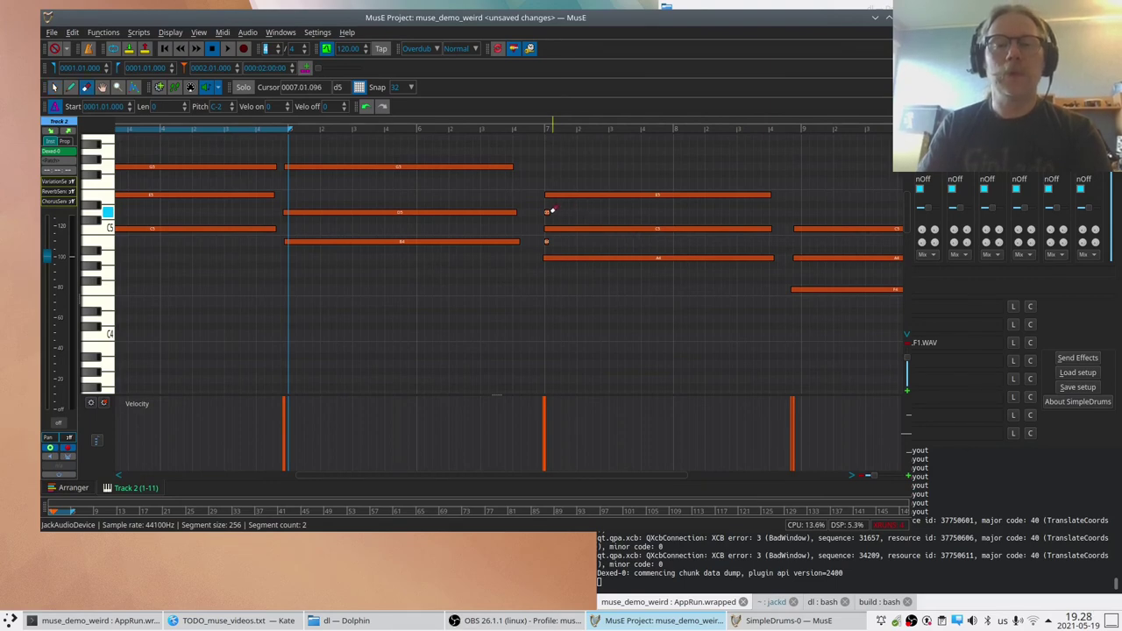
pyautogui.click(549, 211)
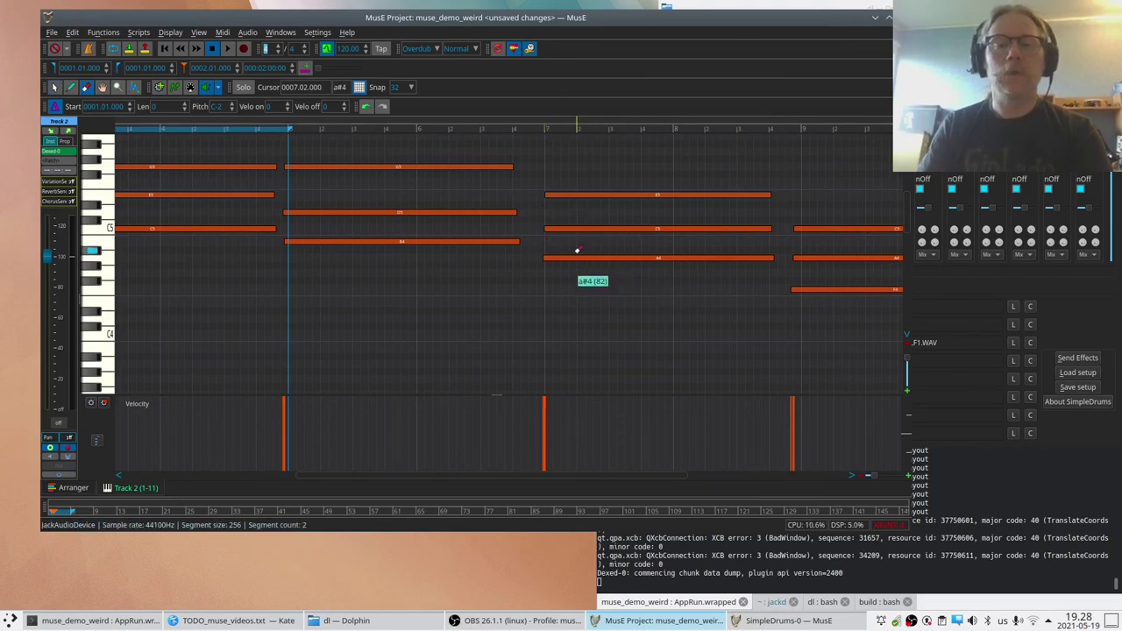
pyautogui.press('a')
# Redraw the velocities of all four chords lower, to about 85 for the first and about 70 for the last
pyautogui.scroll(-3, 488, 270)
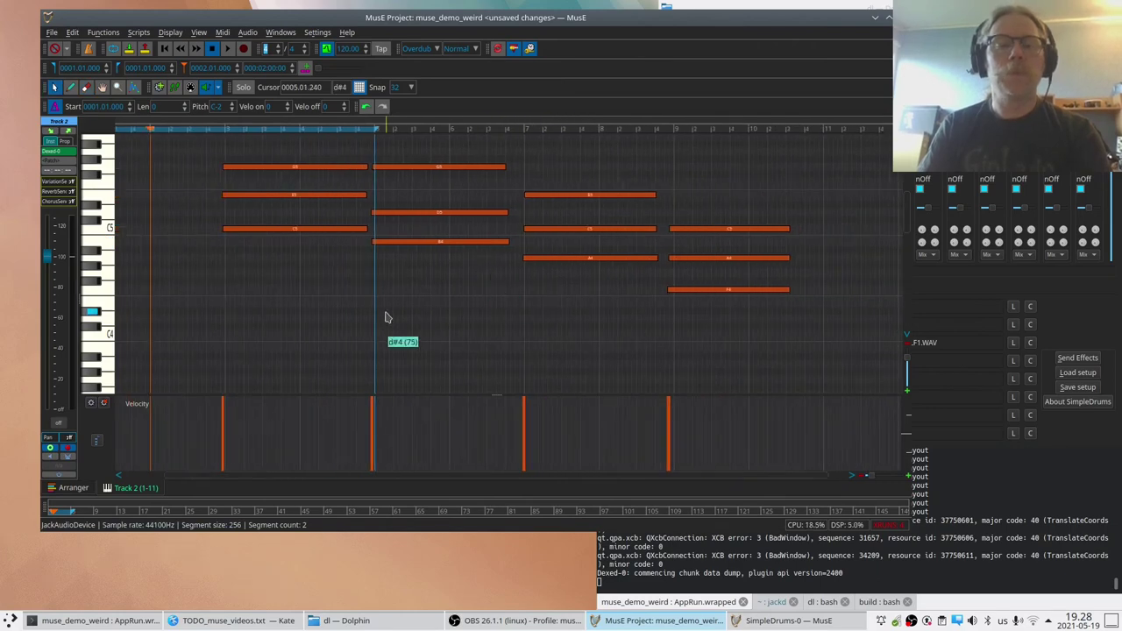
pyautogui.hscroll(-2, 390, 307)
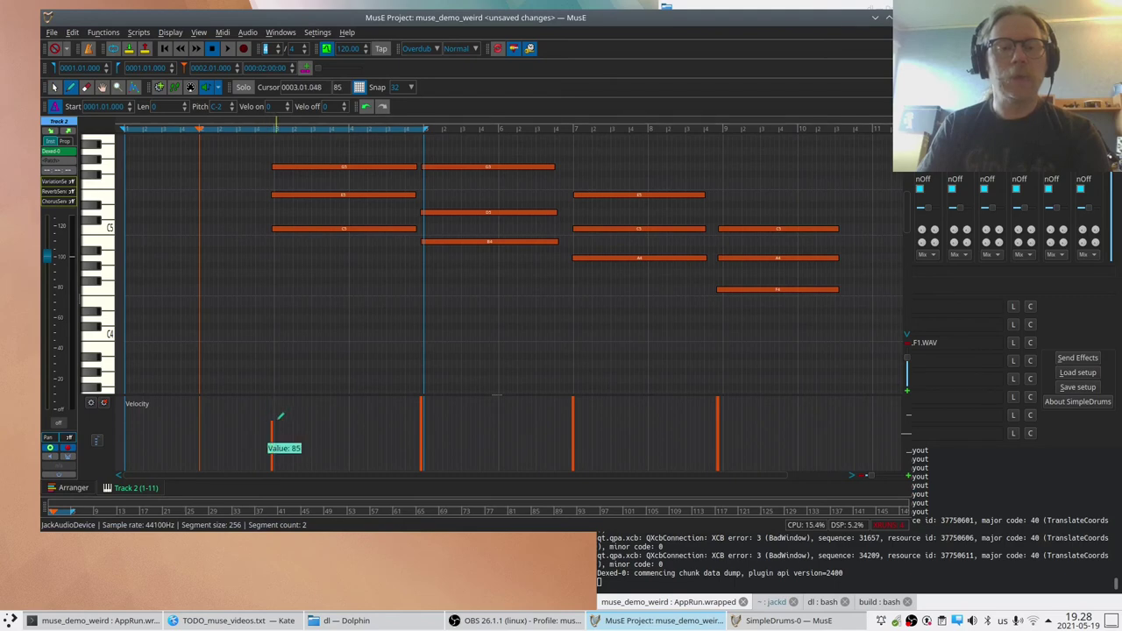
pyautogui.moveTo(409, 420)
pyautogui.mouseDown()
pyautogui.moveTo(678, 417)
pyautogui.moveTo(739, 428)
pyautogui.mouseUp()
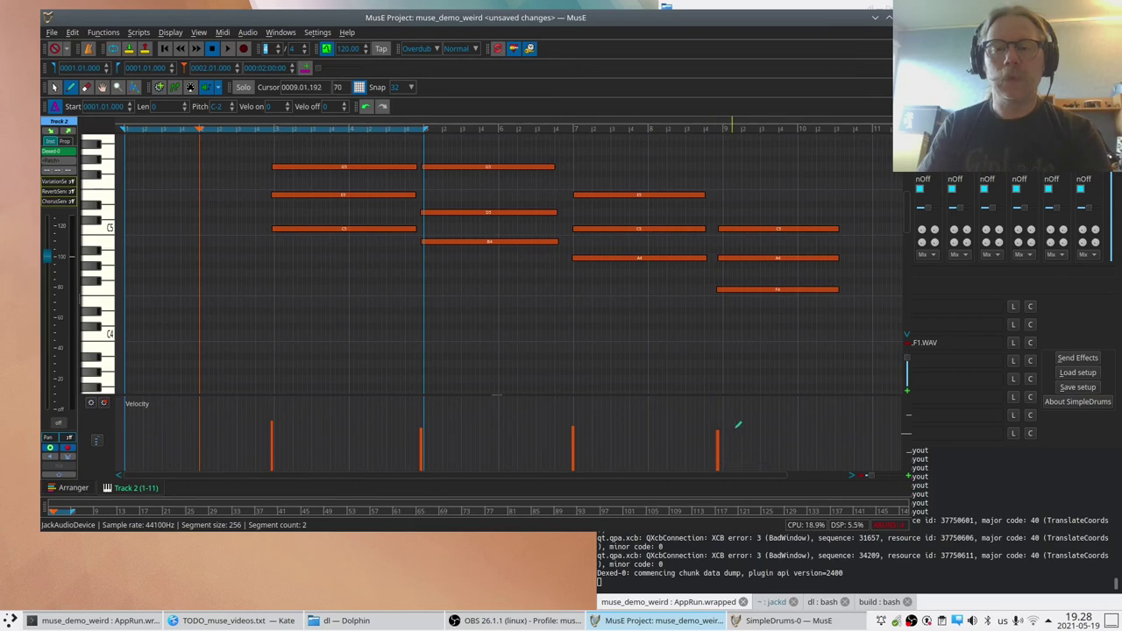
# Play back the chords from just before bar 3 and lower the first chord's velocity well below the others
pyautogui.click(251, 129)
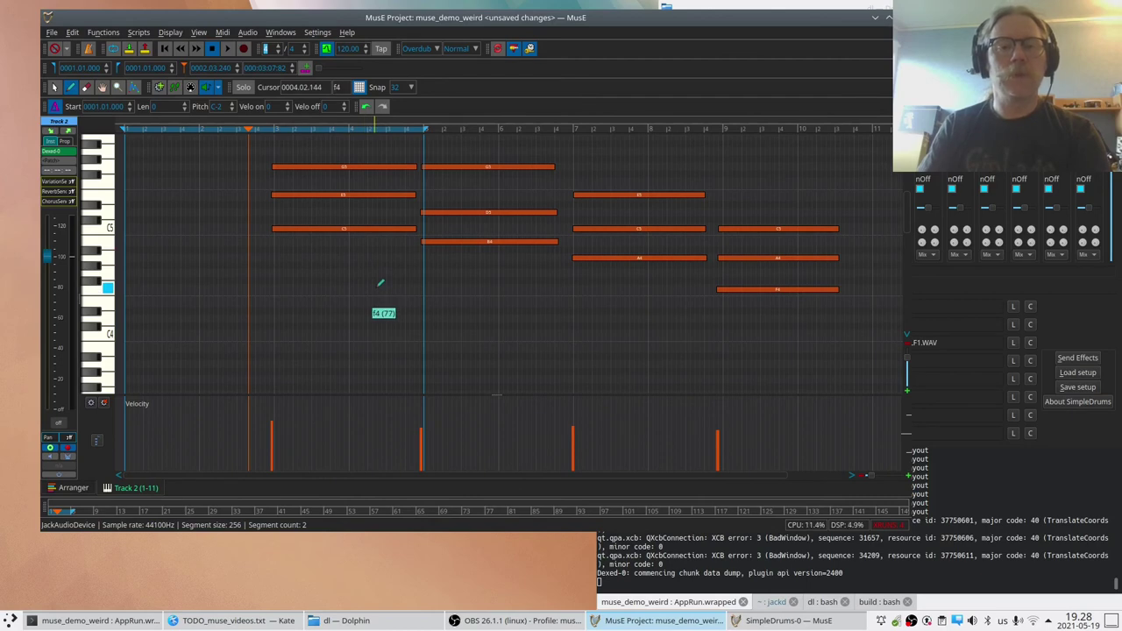
pyautogui.press('space')
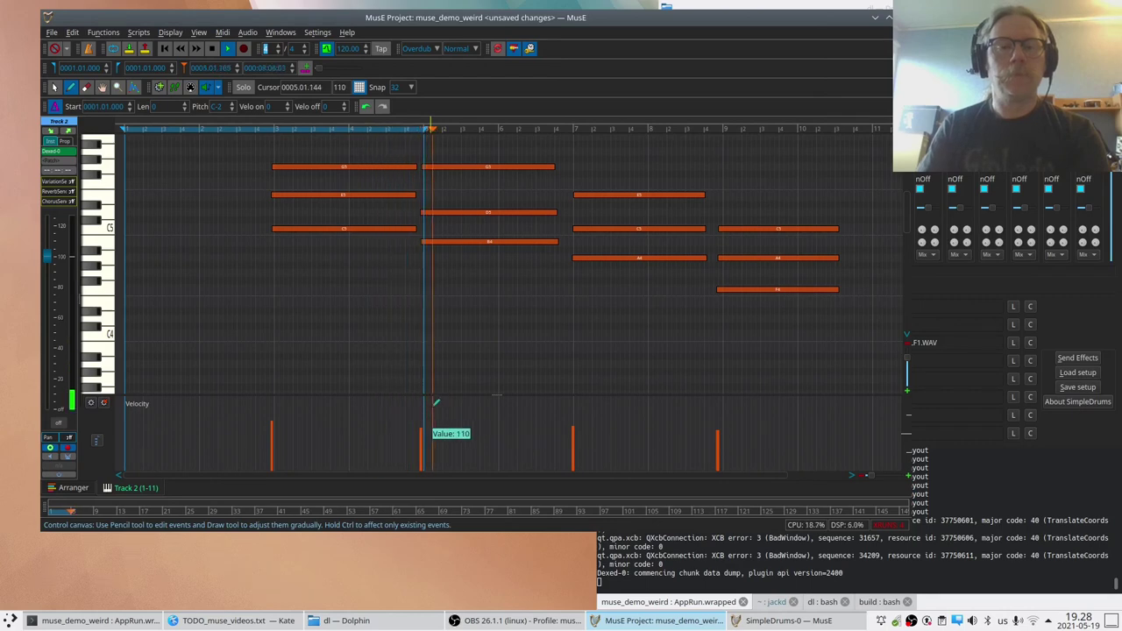
pyautogui.press('space')
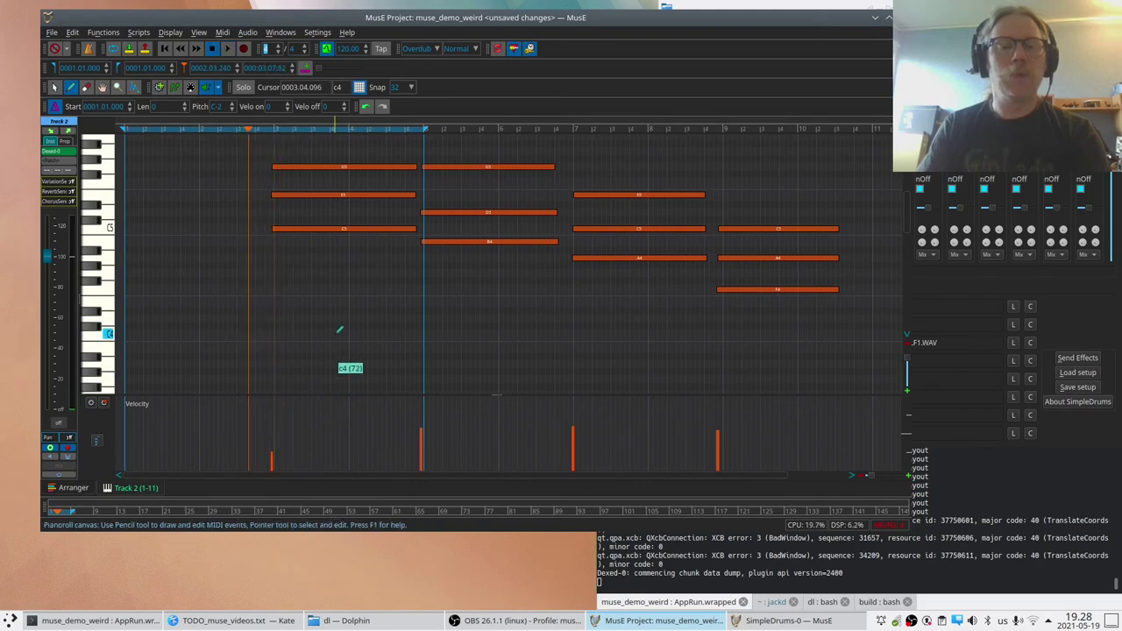
pyautogui.scroll(2, 340, 328)
pyautogui.scroll(-1, 350, 329)
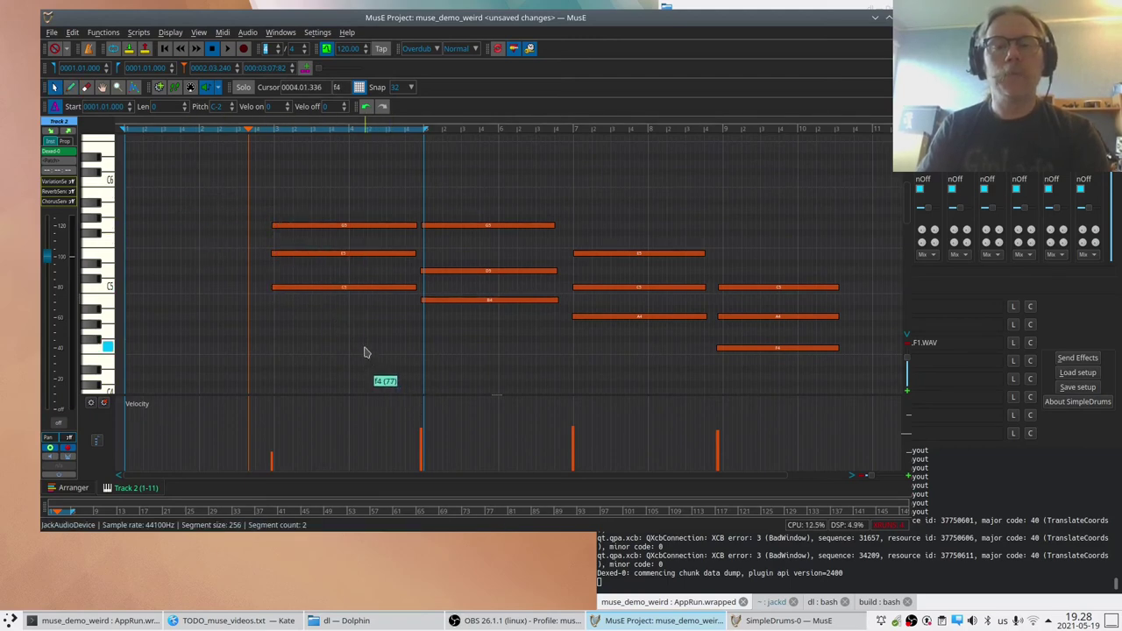
pyautogui.scroll(3, 366, 346)
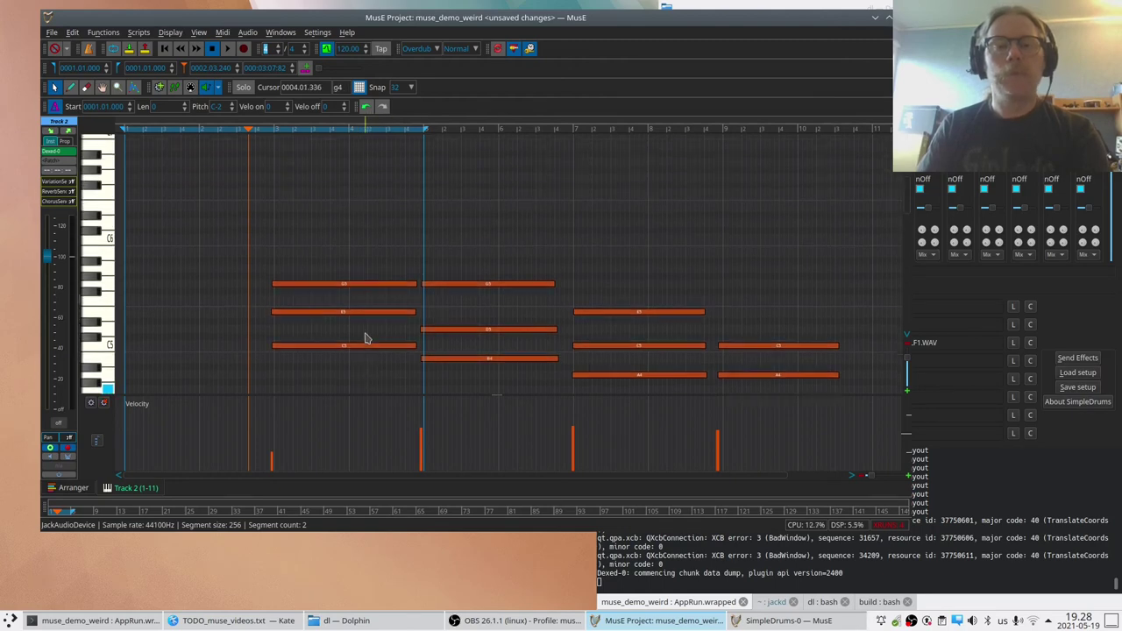
pyautogui.scroll(-6, 366, 339)
pyautogui.scroll(3, 368, 338)
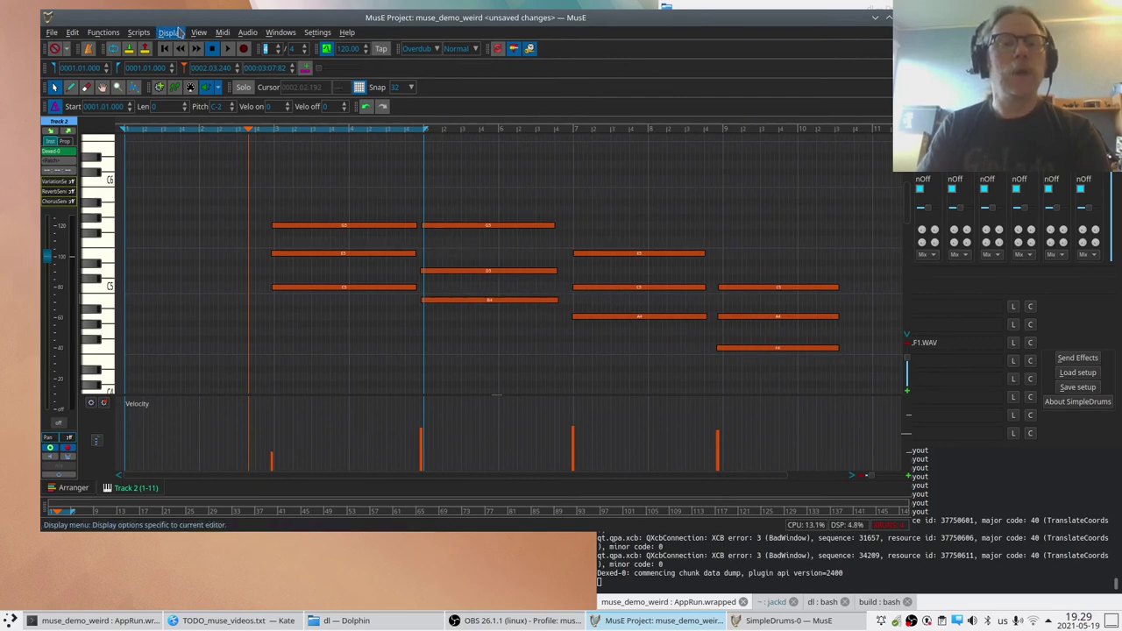
# Run the SpeedDouble script on the selected chord notes and bring the main MusE window back to the front
pyautogui.click(137, 33)
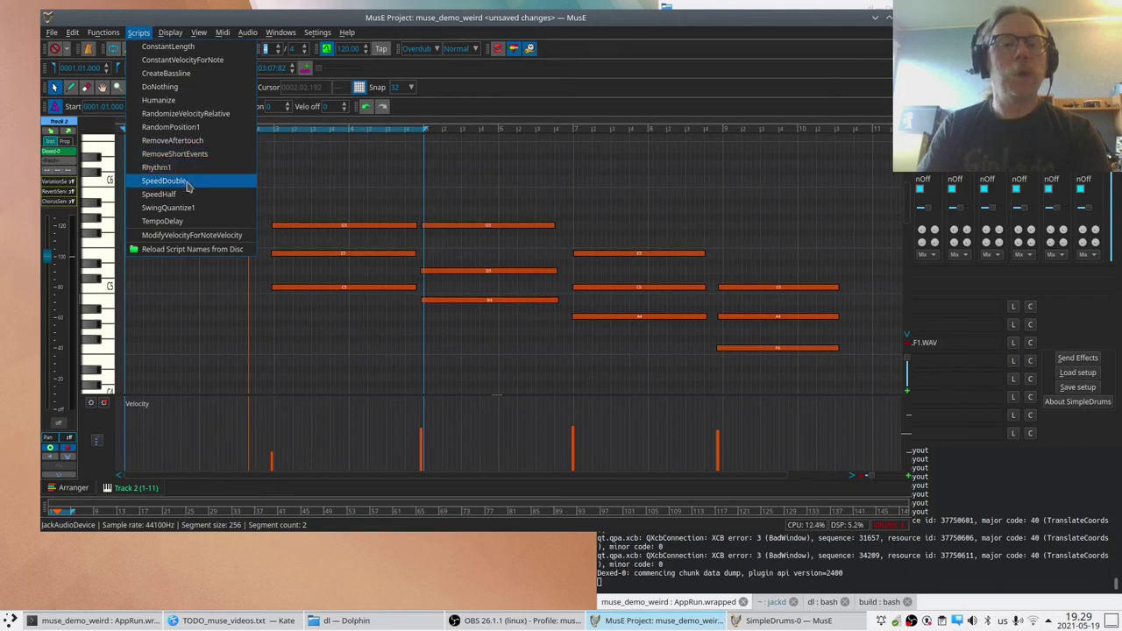
pyautogui.click(187, 184)
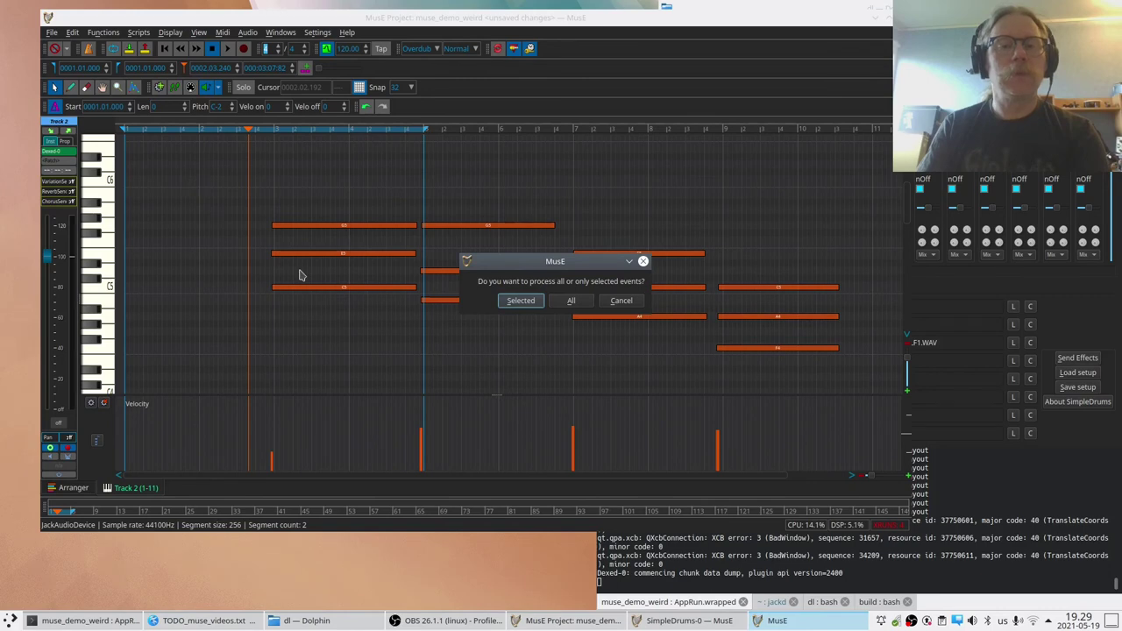
pyautogui.click(531, 303)
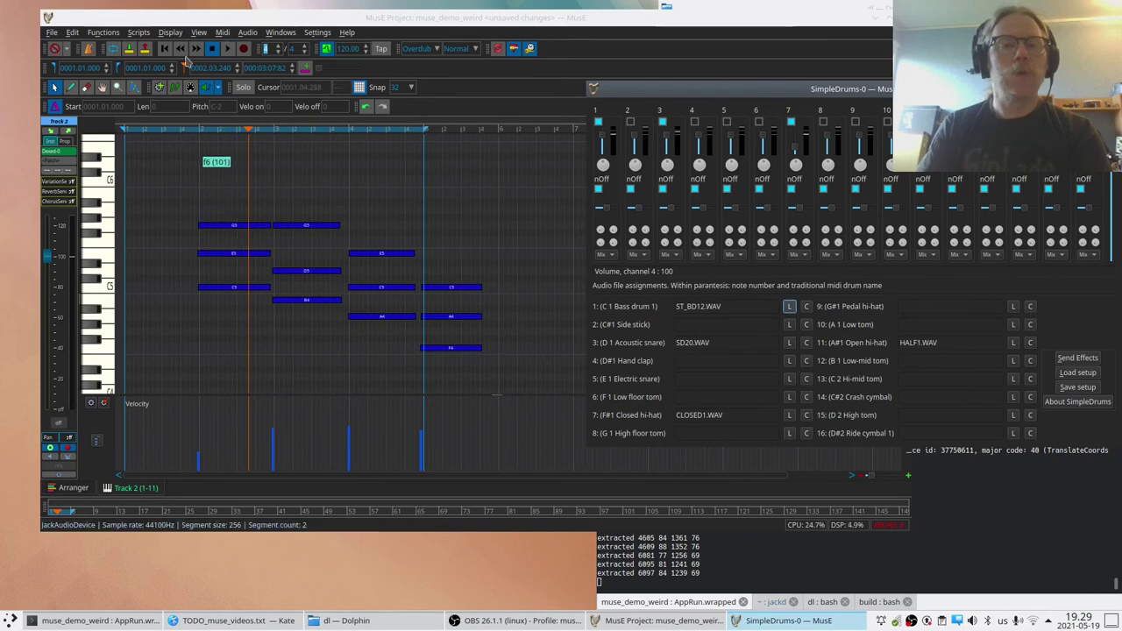
pyautogui.click(193, 21)
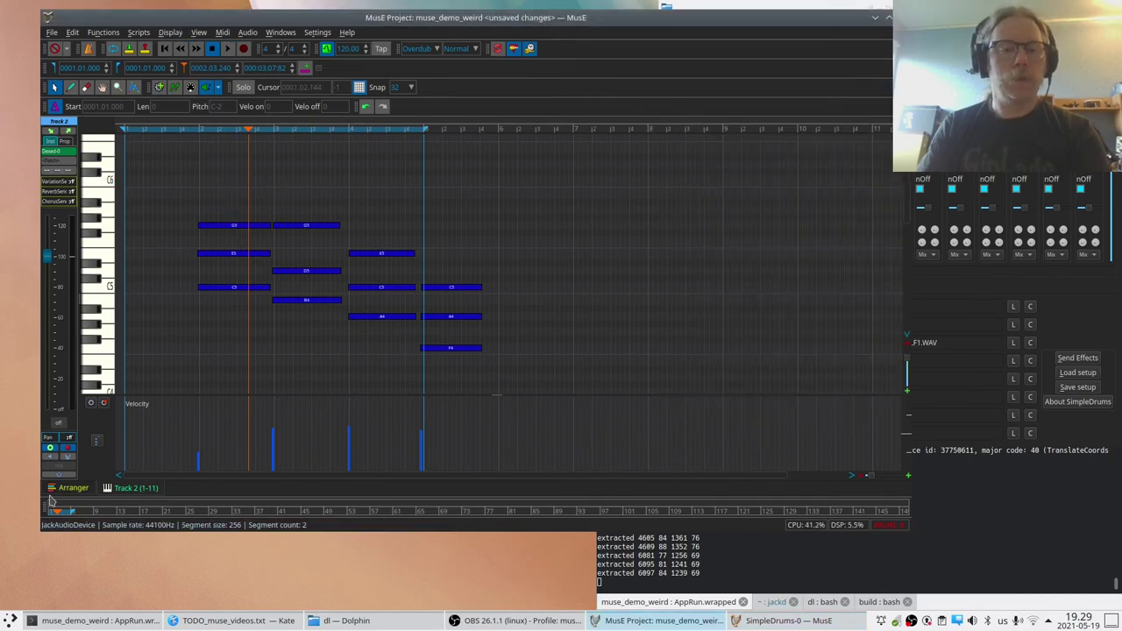
# Return to the arranger, show Track 2's instrument settings and choose the Dexed patch 1:1:2 LAURIE
pyautogui.click(80, 488)
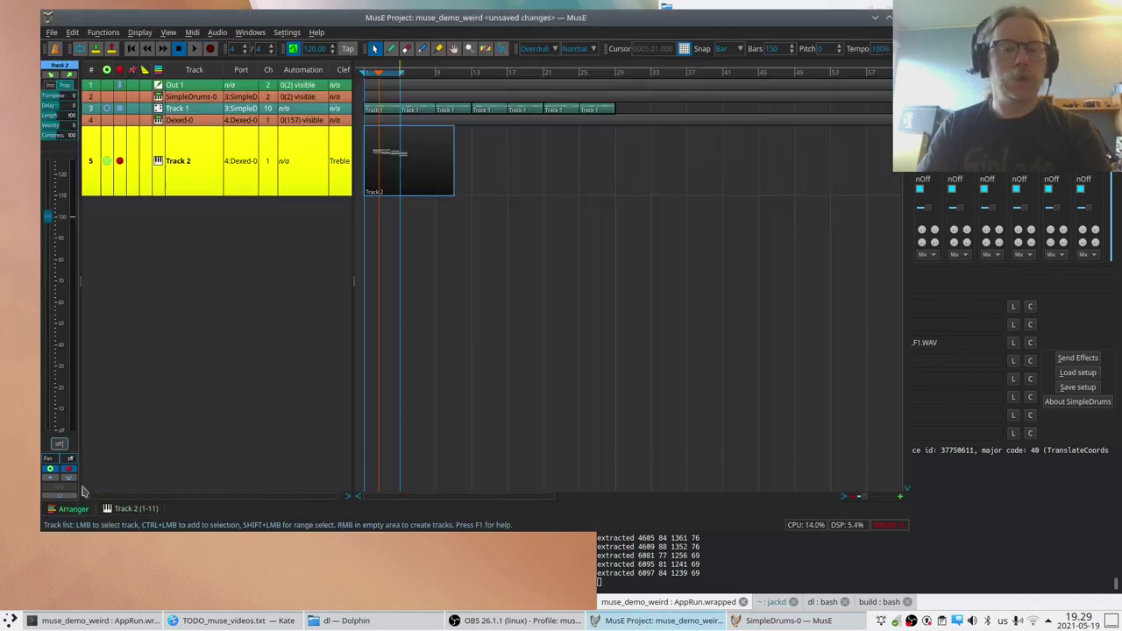
pyautogui.click(70, 85)
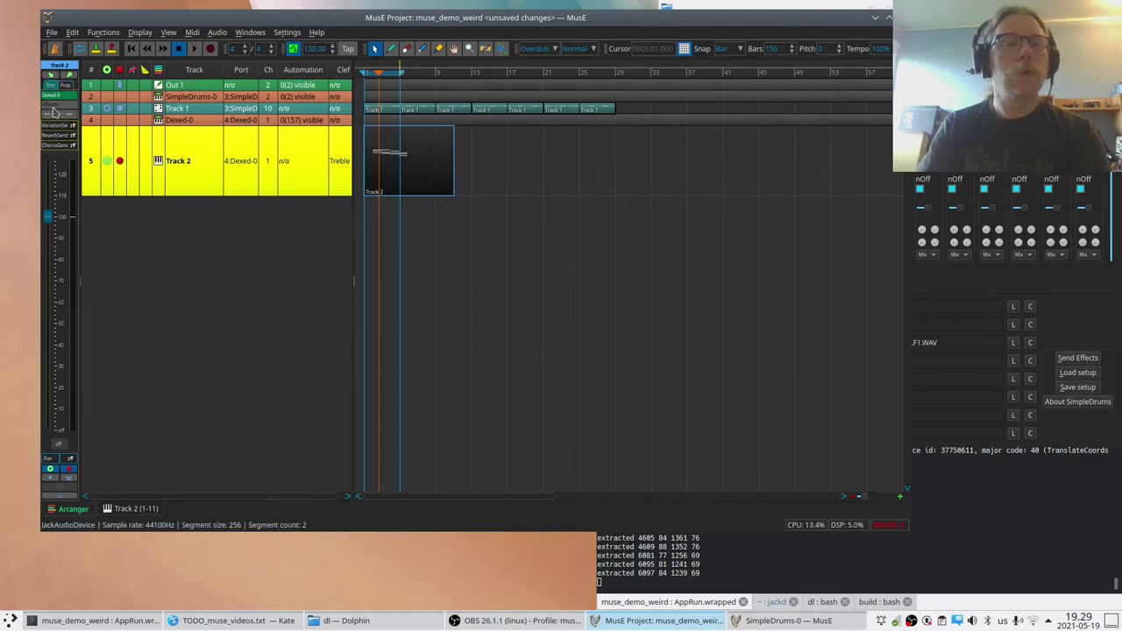
pyautogui.click(52, 112)
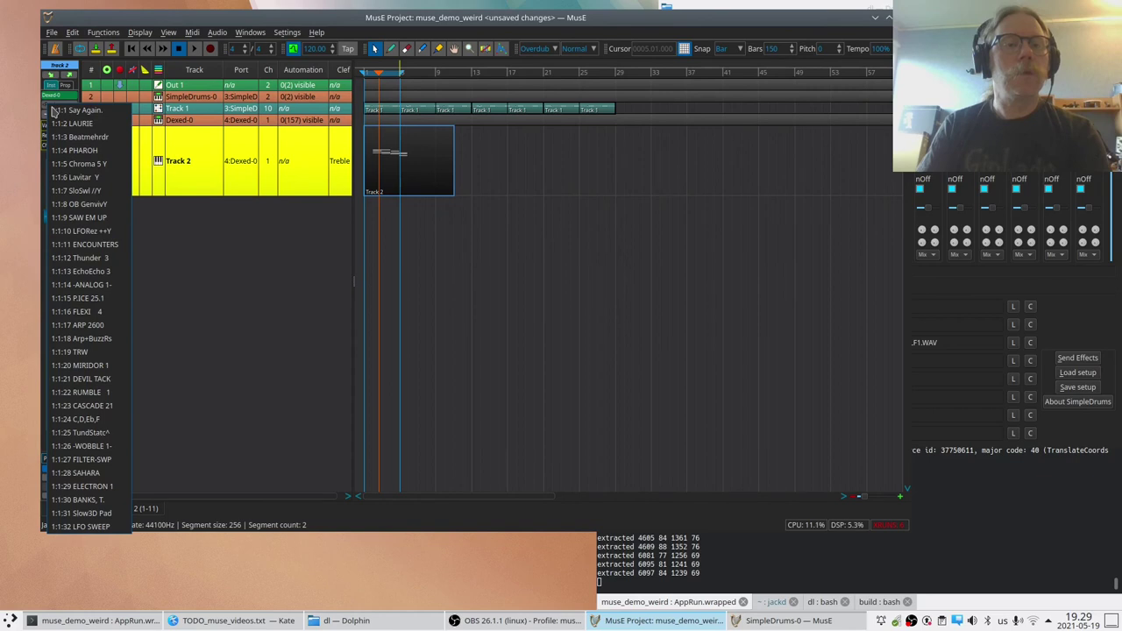
pyautogui.click(72, 124)
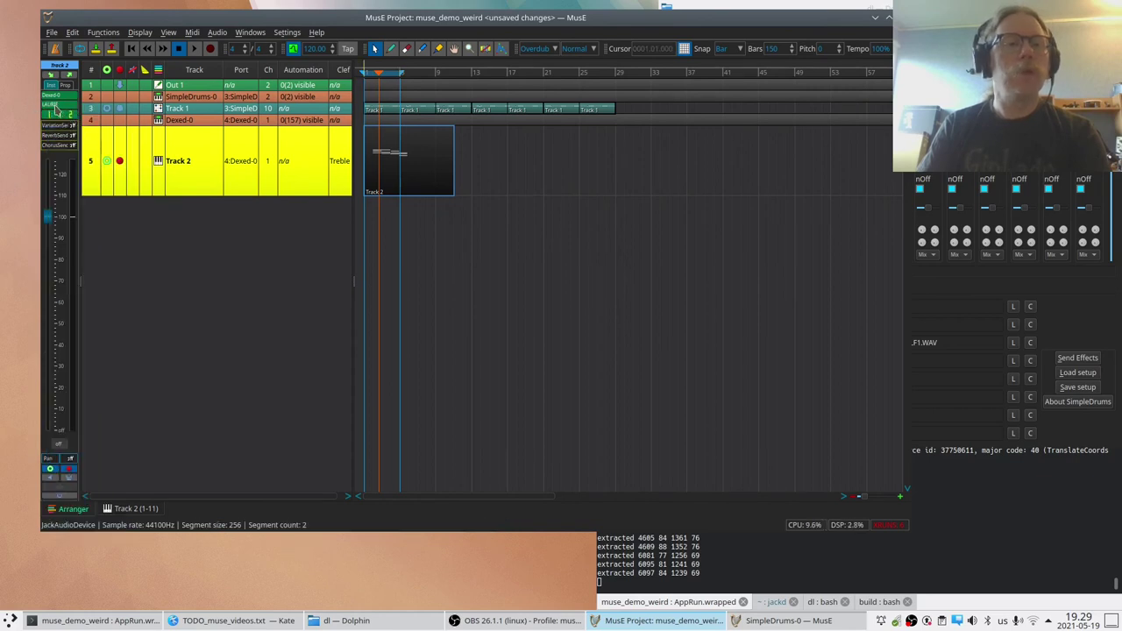
# Play back the part from bar 2 with the LAURIE patch, keeping the patch unchanged
pyautogui.click(55, 109)
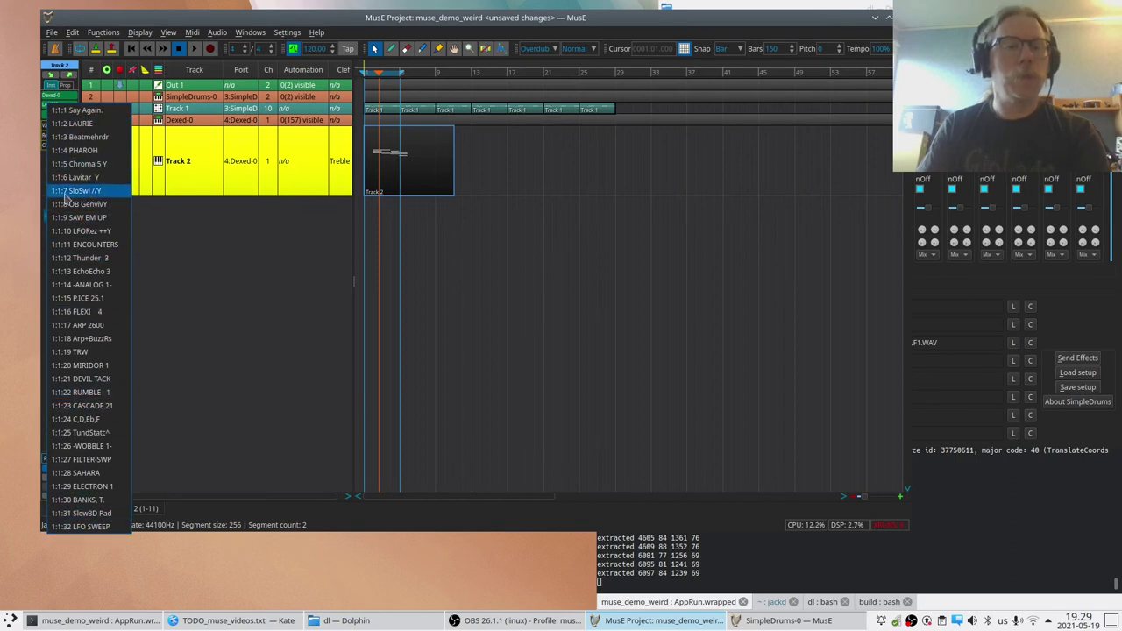
pyautogui.click(226, 278)
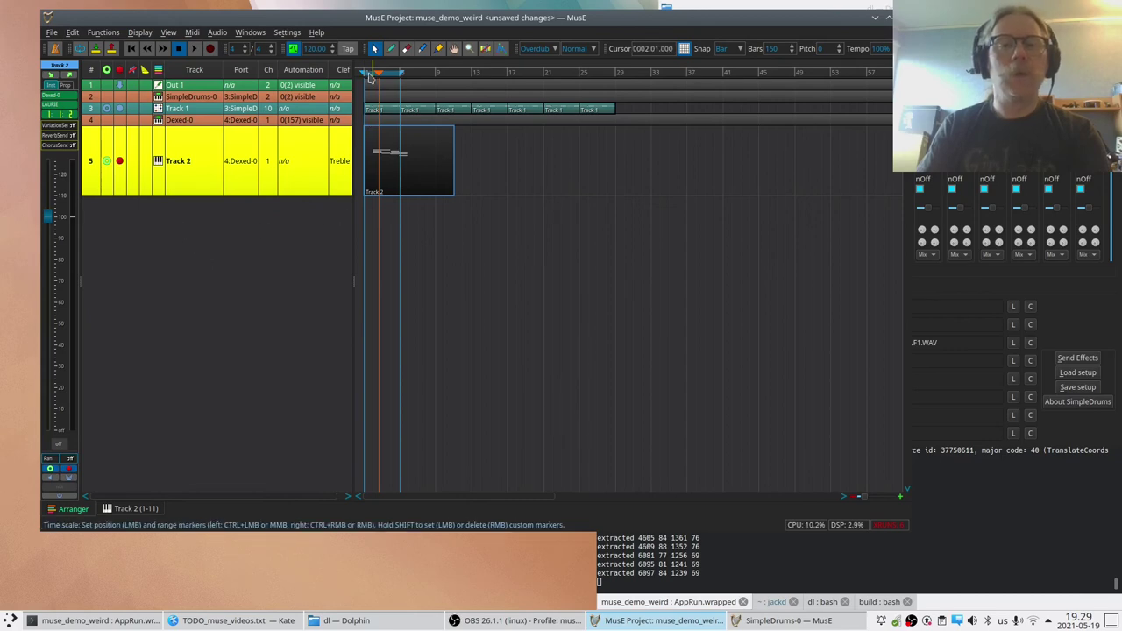
pyautogui.click(369, 73)
pyautogui.press('space')
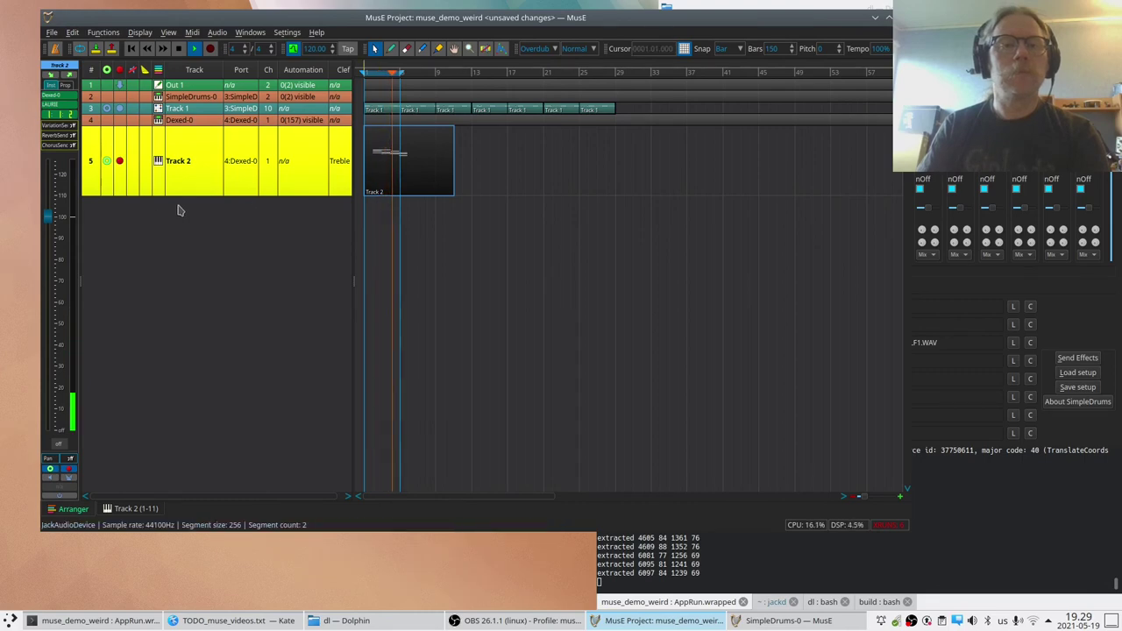
pyautogui.press('space')
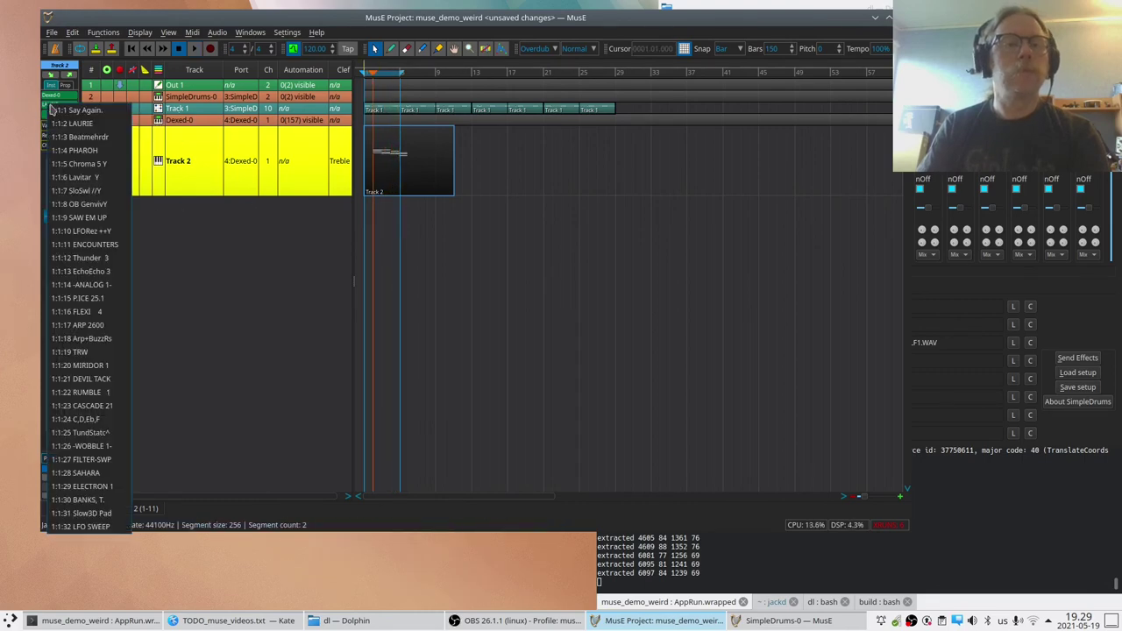
# Change Track 2's Dexed patch to 1:1:11 ENCOUNTERS
pyautogui.click(56, 110)
pyautogui.click(84, 245)
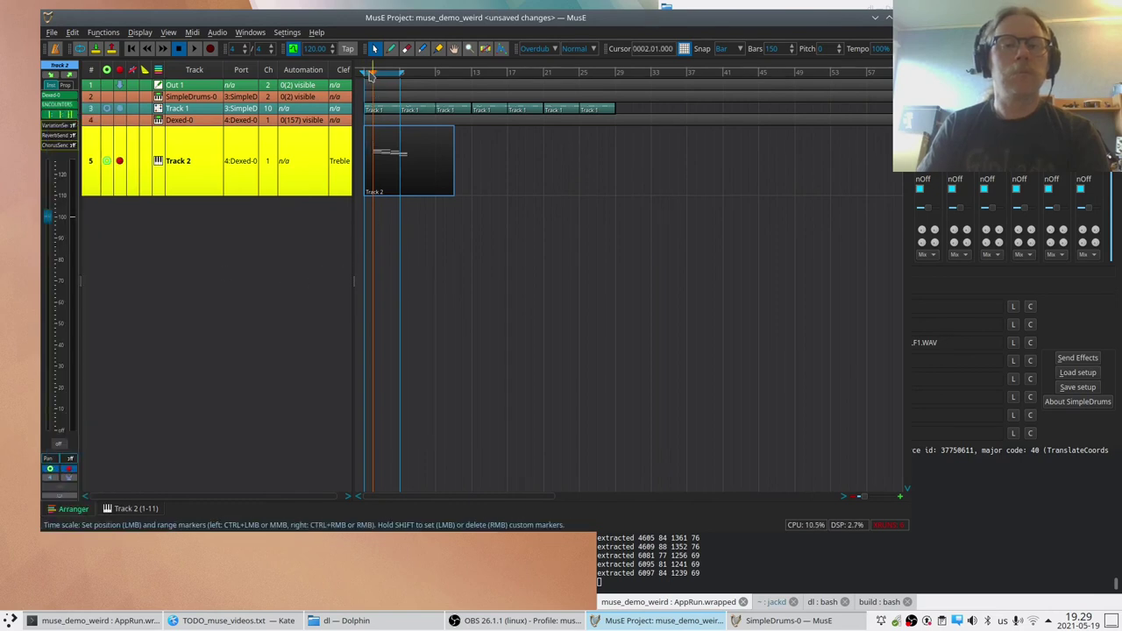
# Play the song from the start with the ENCOUNTERS patch on Track 2, and stop playback
pyautogui.press('Home')
pyautogui.press('space')
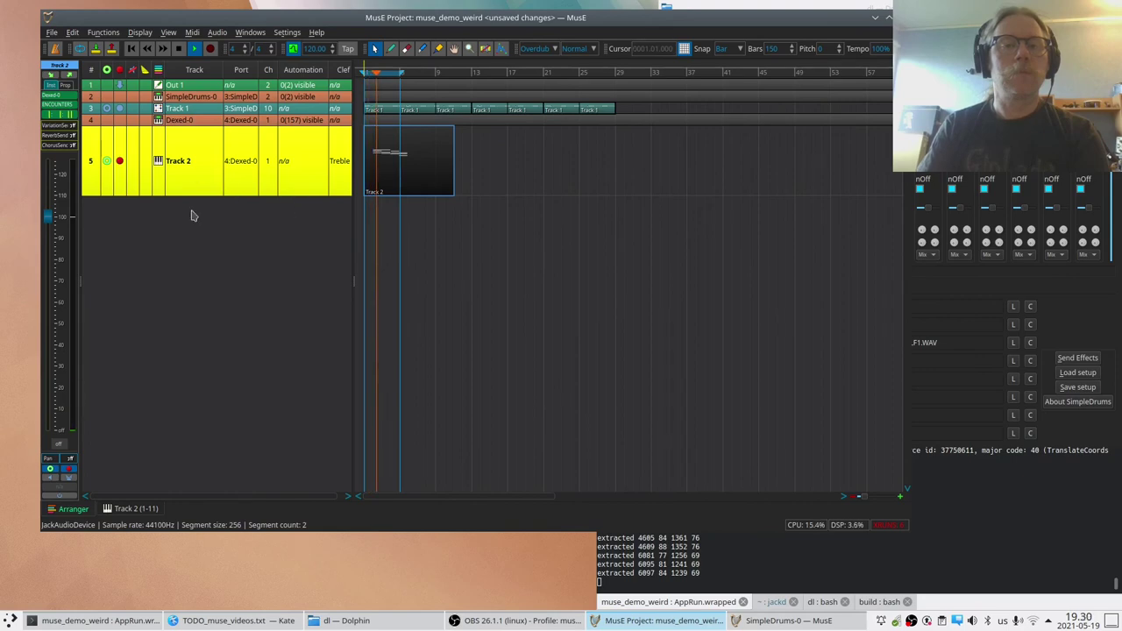
pyautogui.press('space')
# Change Track 2's Dexed patch to 1:1:14 -ANALOG 1- and play the song through with it
pyautogui.click(55, 107)
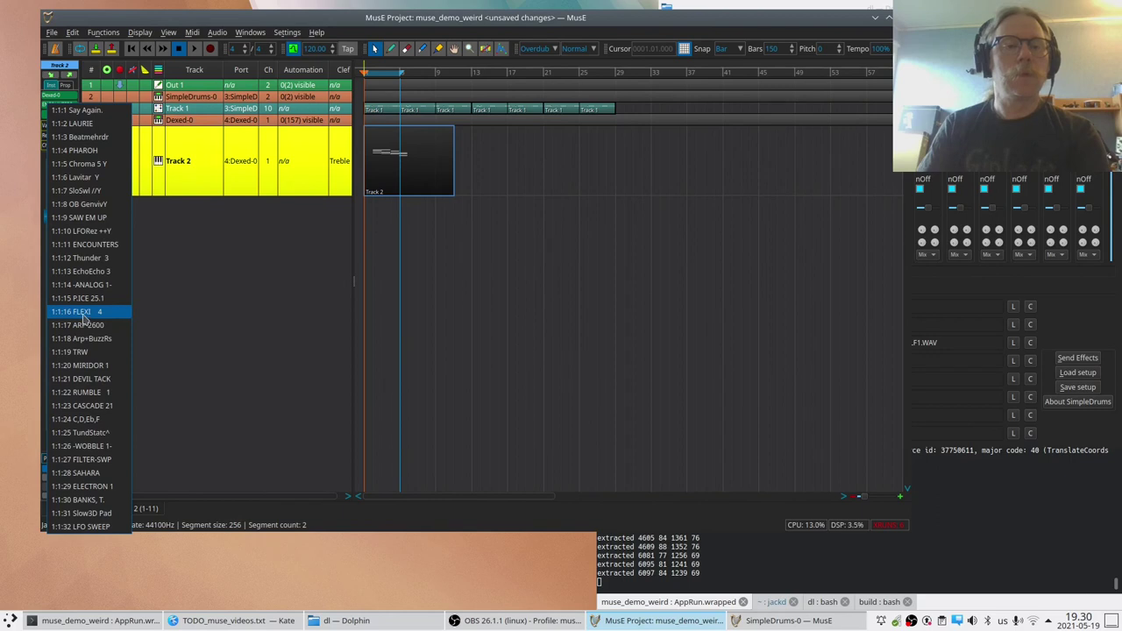
pyautogui.click(96, 288)
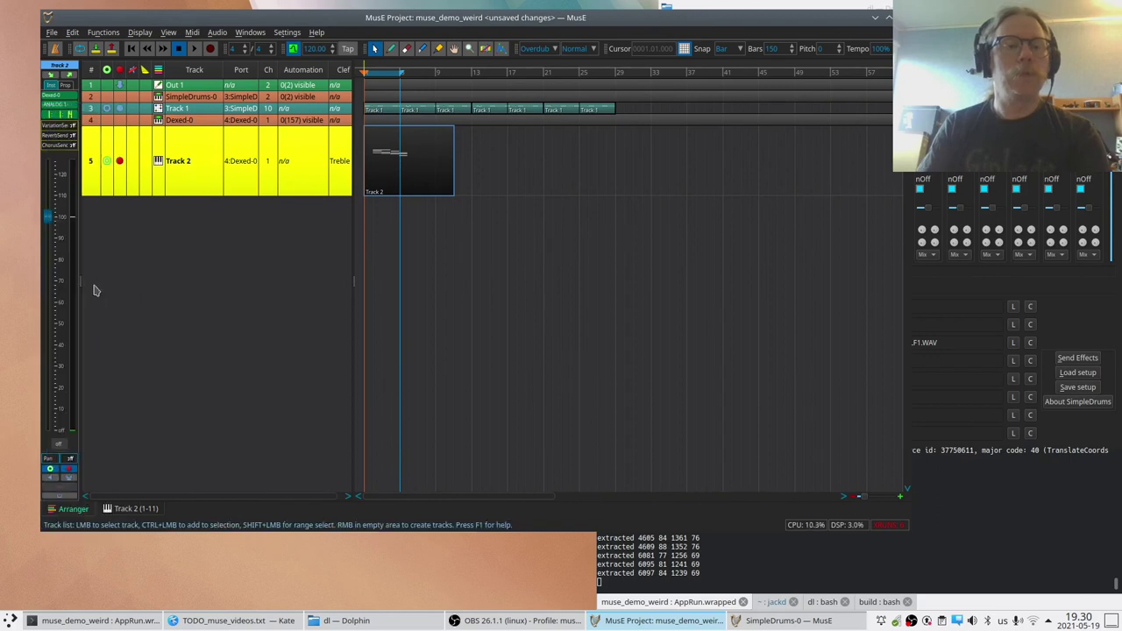
pyautogui.press('space')
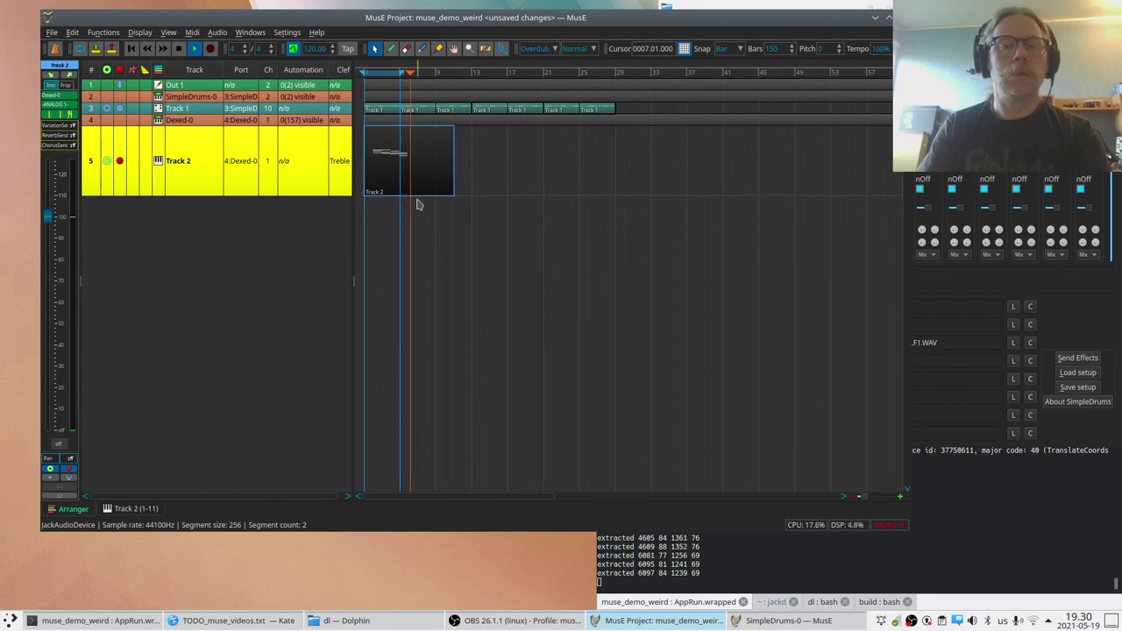
pyautogui.press('space')
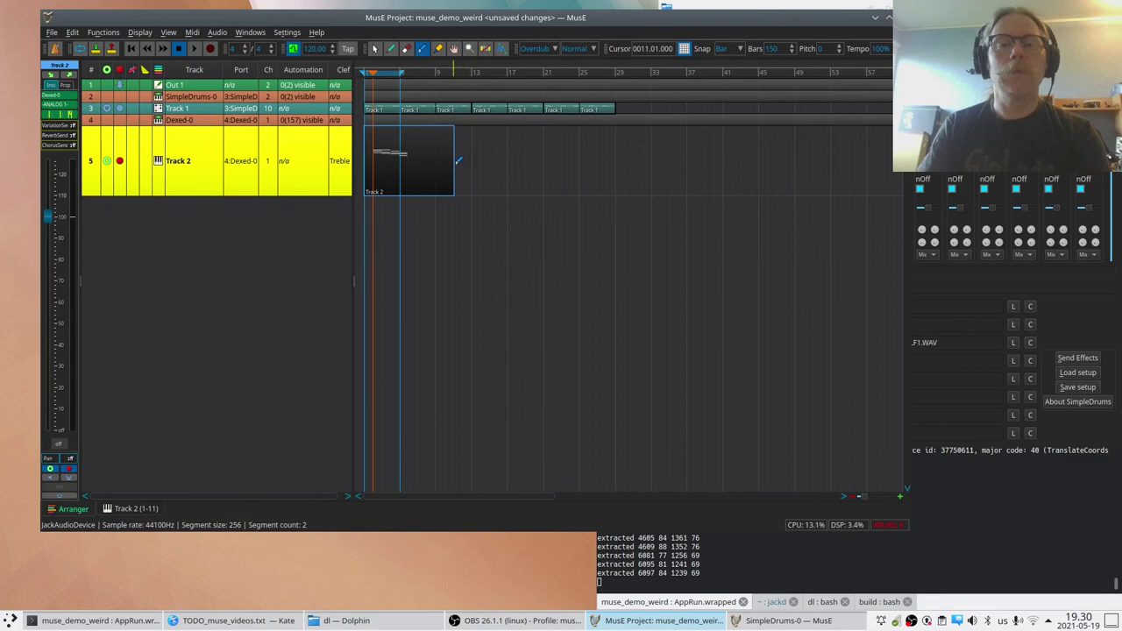
# Cut Track 2's part at bar 6 and delete the empty piece after the cut
pyautogui.press('a')
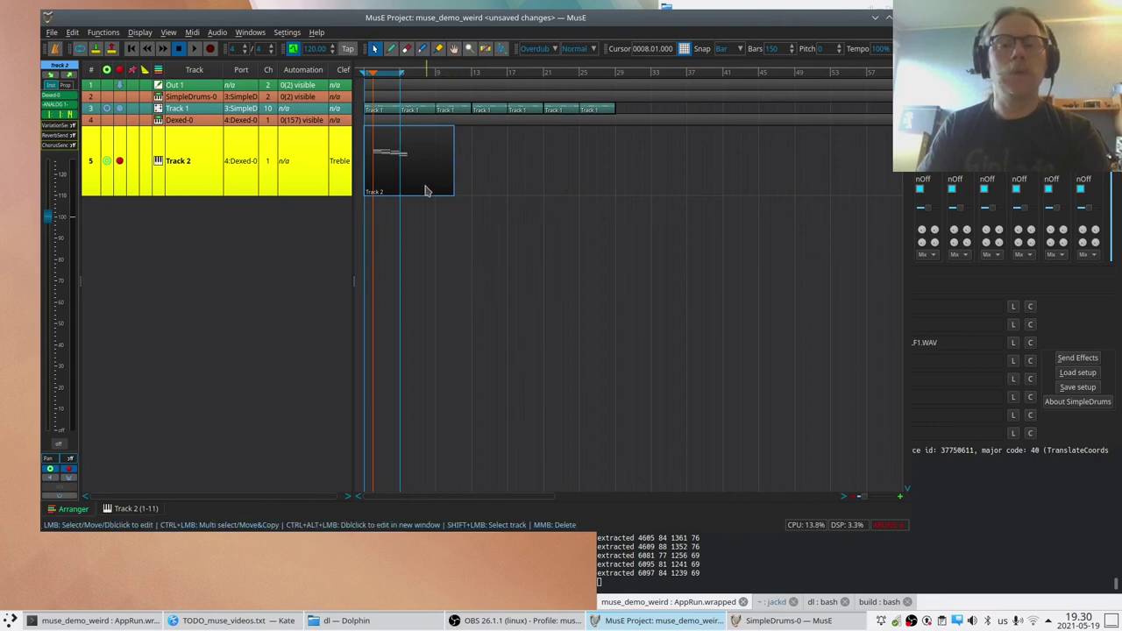
pyautogui.scroll(4, 420, 201)
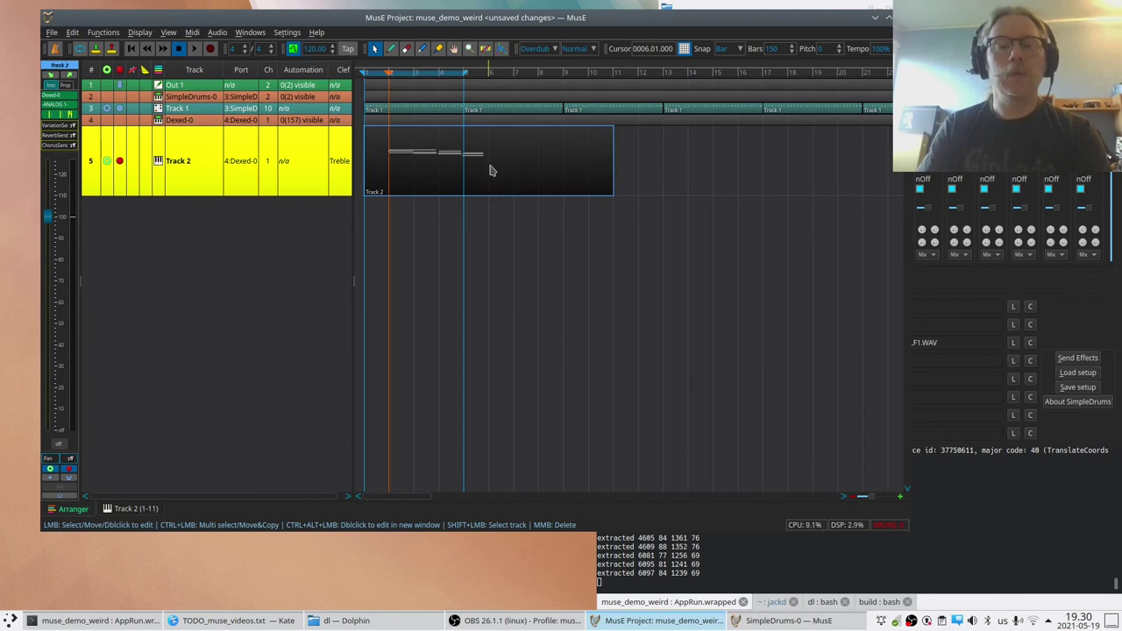
pyautogui.press('s')
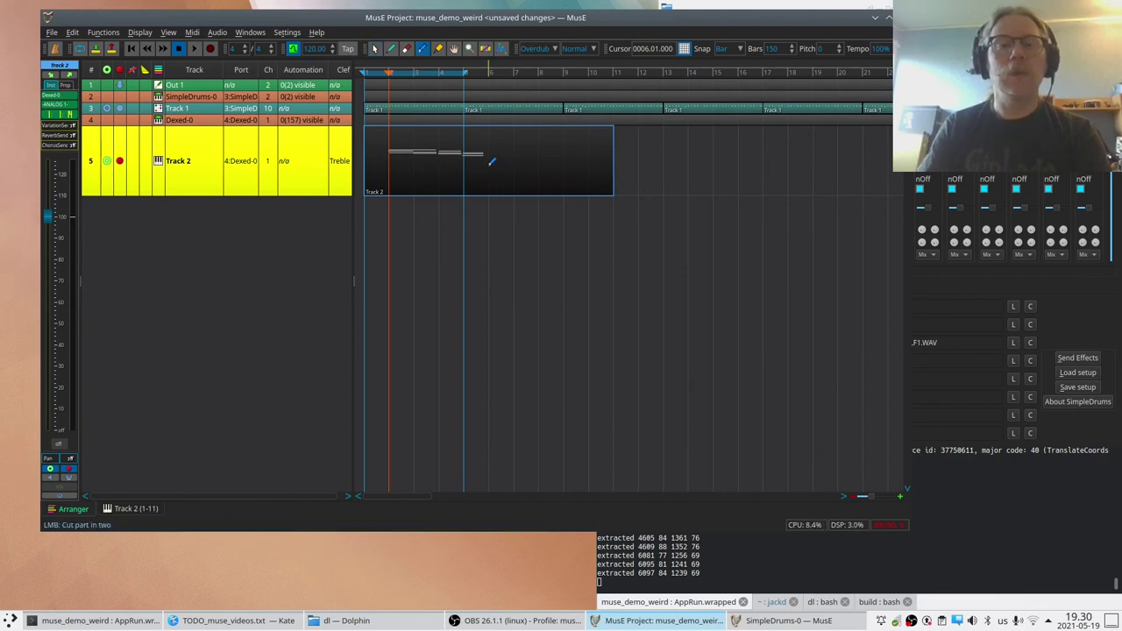
pyautogui.click(491, 162)
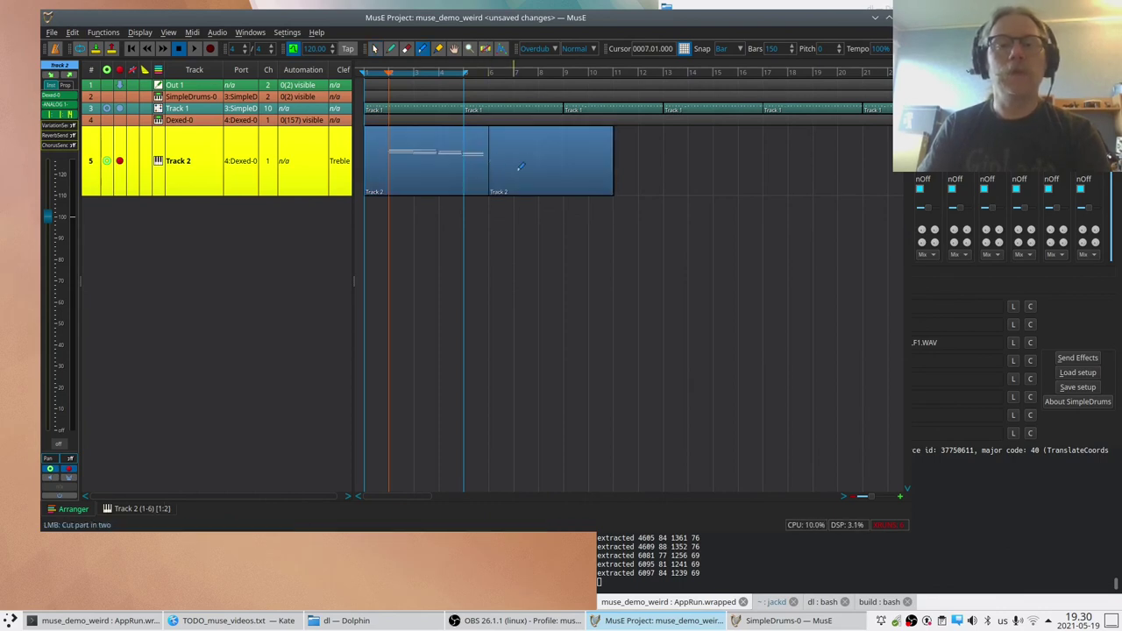
pyautogui.press('a')
pyautogui.middleClick(519, 158)
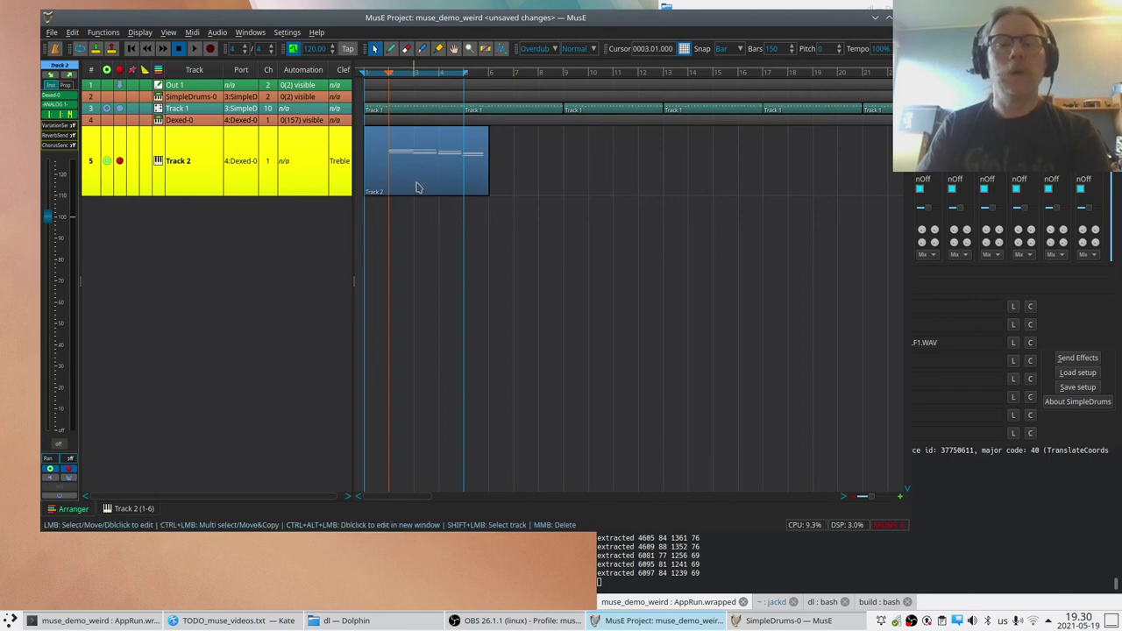
# Quantize all chord notes in Track 2's part to a 4th raster at 90% strength, and return to the arranger
pyautogui.hotkey('ctrl', 'shift', 'a')
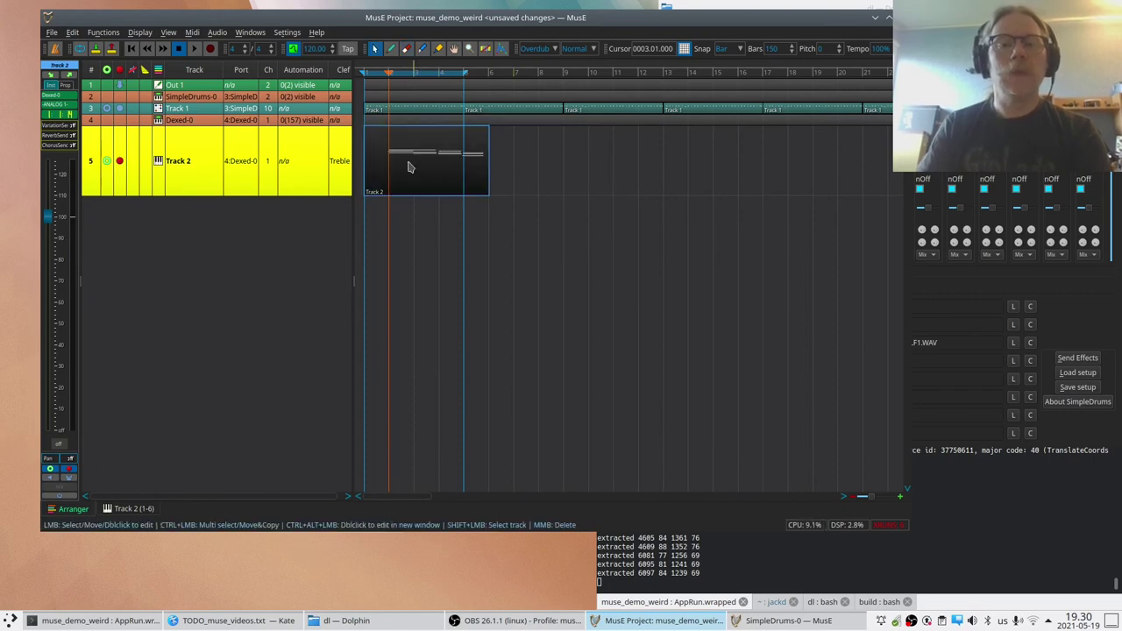
pyautogui.doubleClick(408, 166)
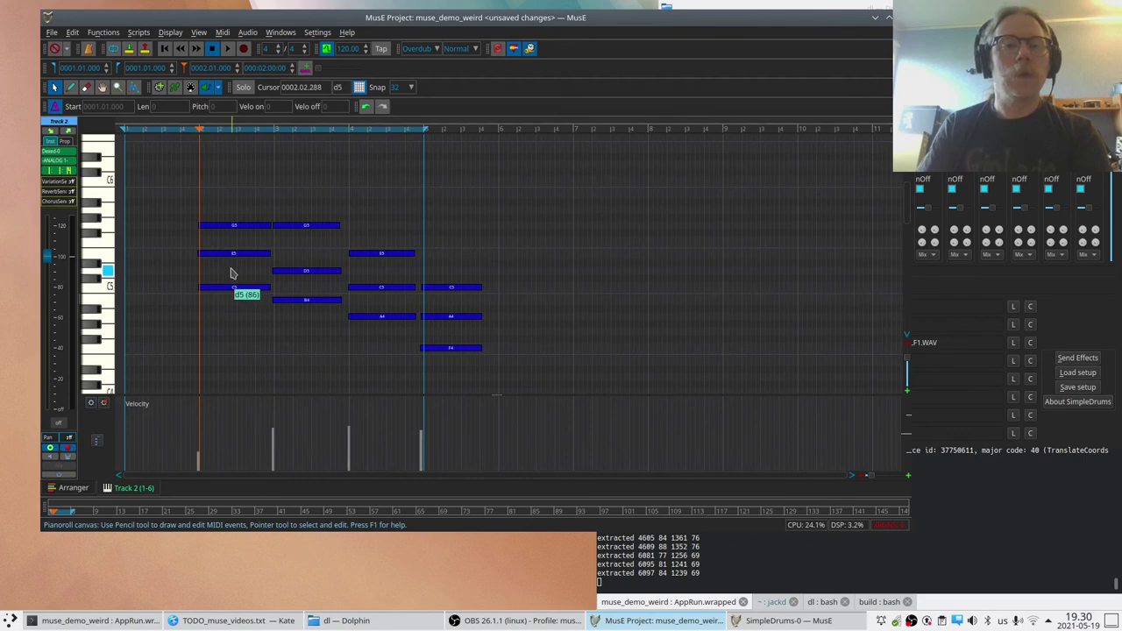
pyautogui.scroll(2, 210, 284)
pyautogui.scroll(1, 224, 287)
pyautogui.hotkey('ctrl', 'a')
pyautogui.click(101, 35)
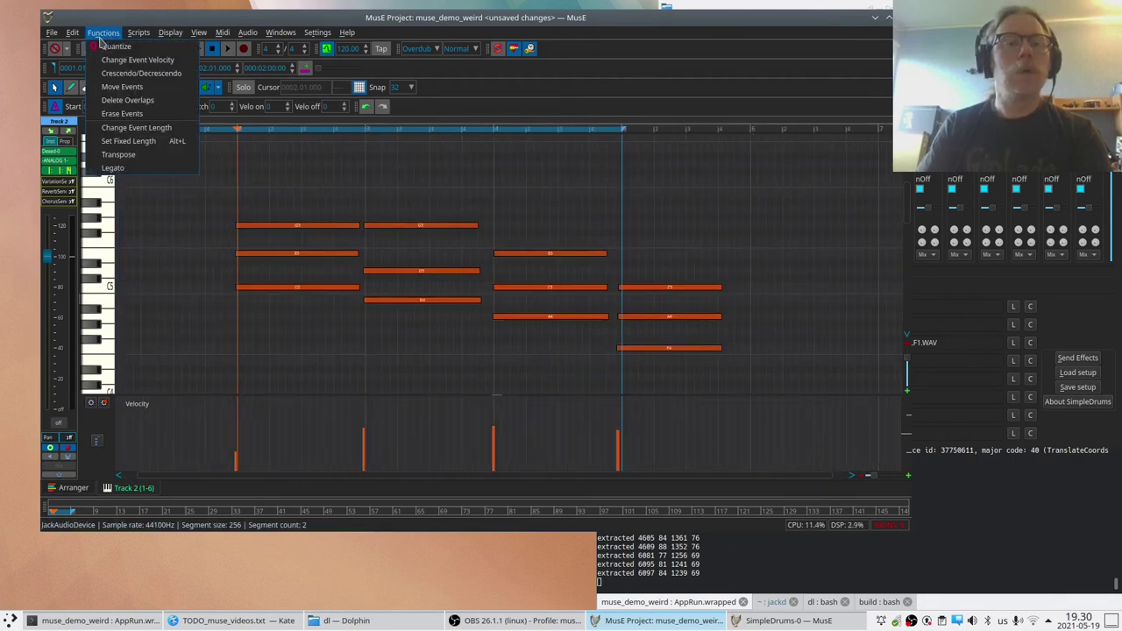
pyautogui.click(116, 46)
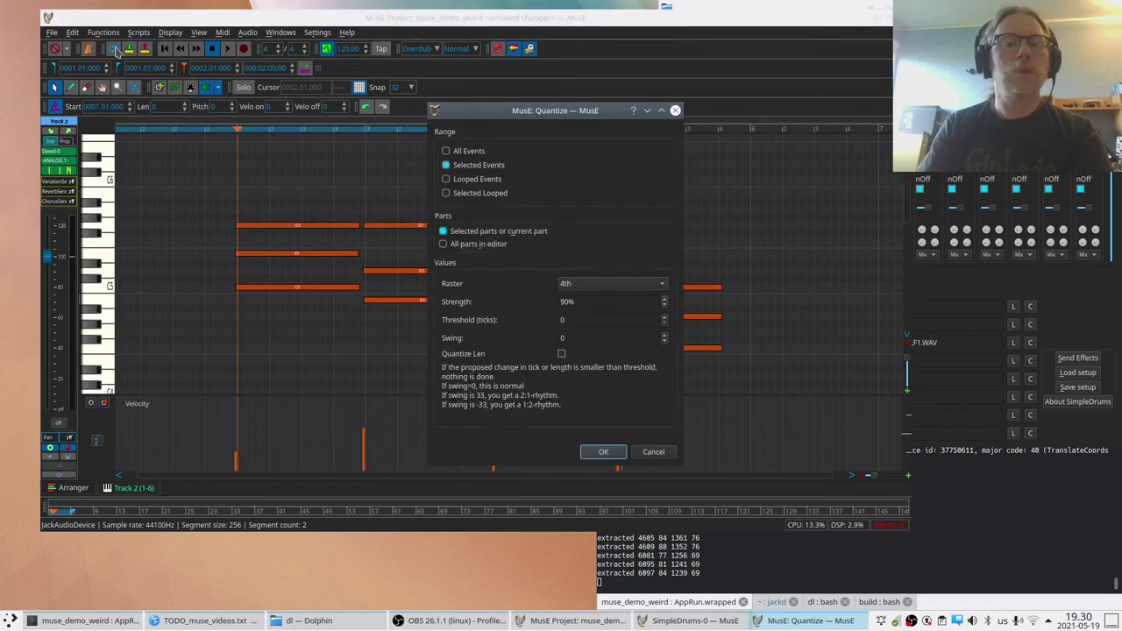
pyautogui.click(604, 452)
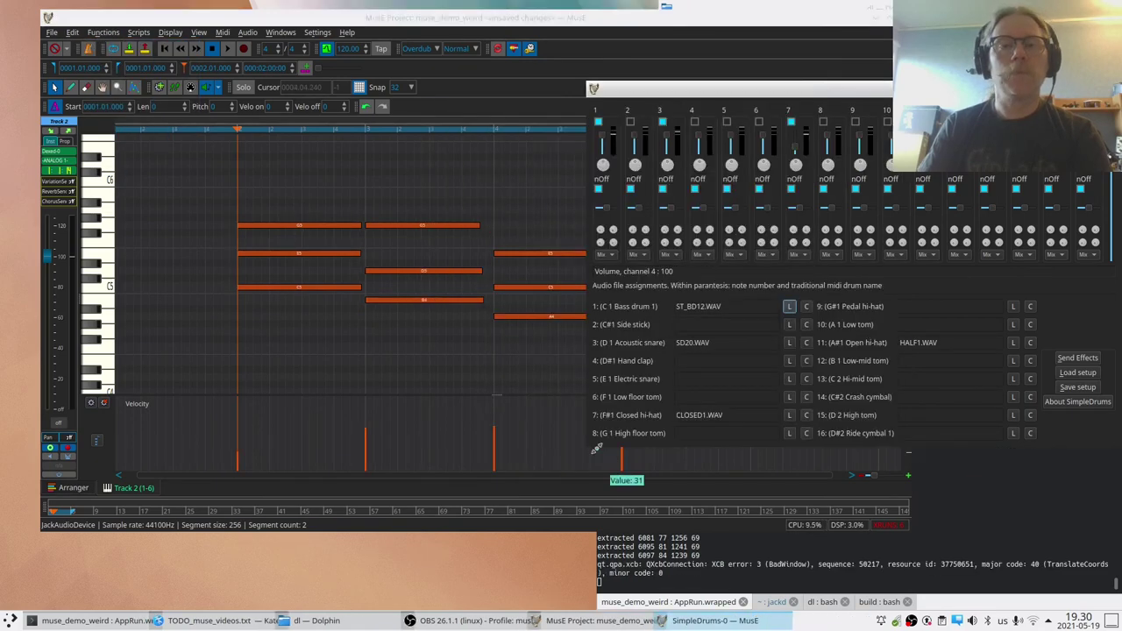
pyautogui.click(283, 23)
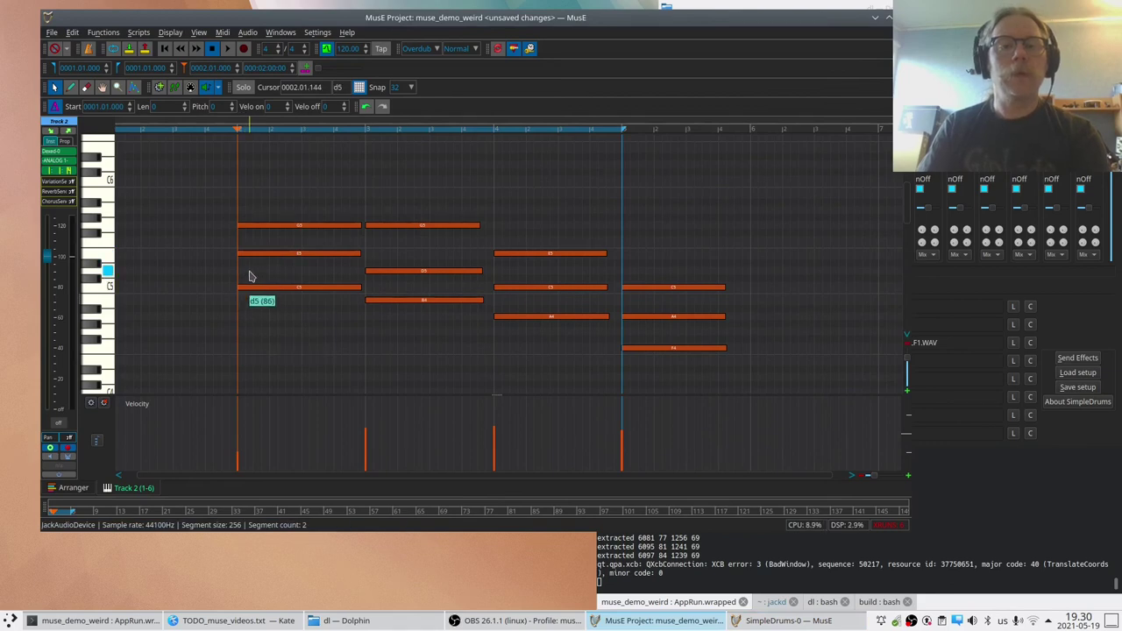
pyautogui.hotkey('ctrl', 'w')
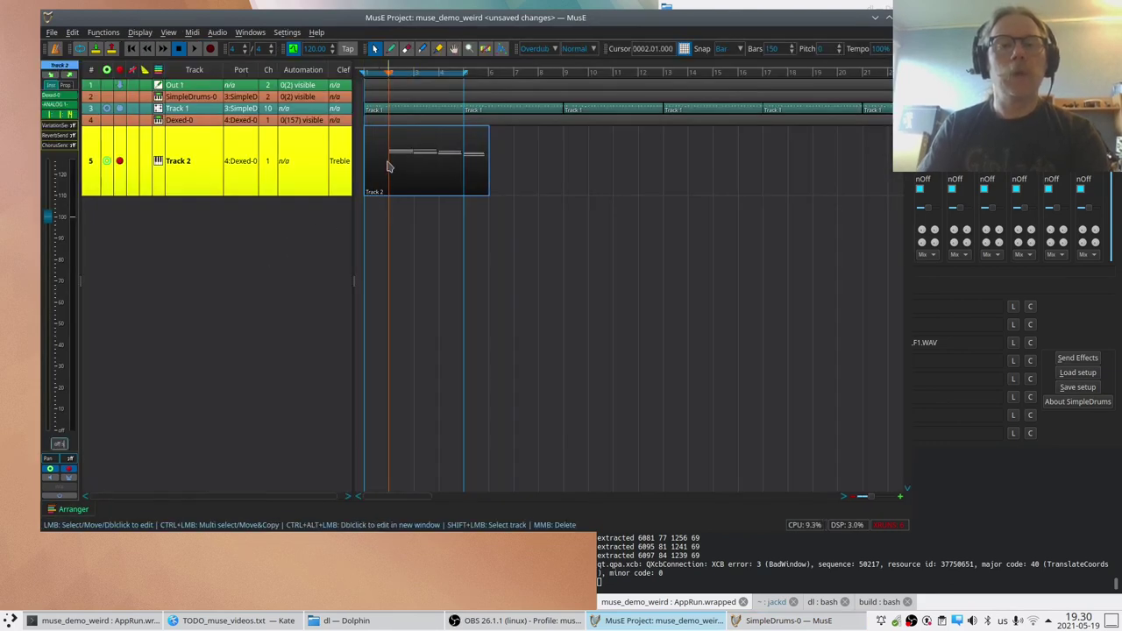
# Try to cut Track 2's part at the start of bar 2
pyautogui.press('s')
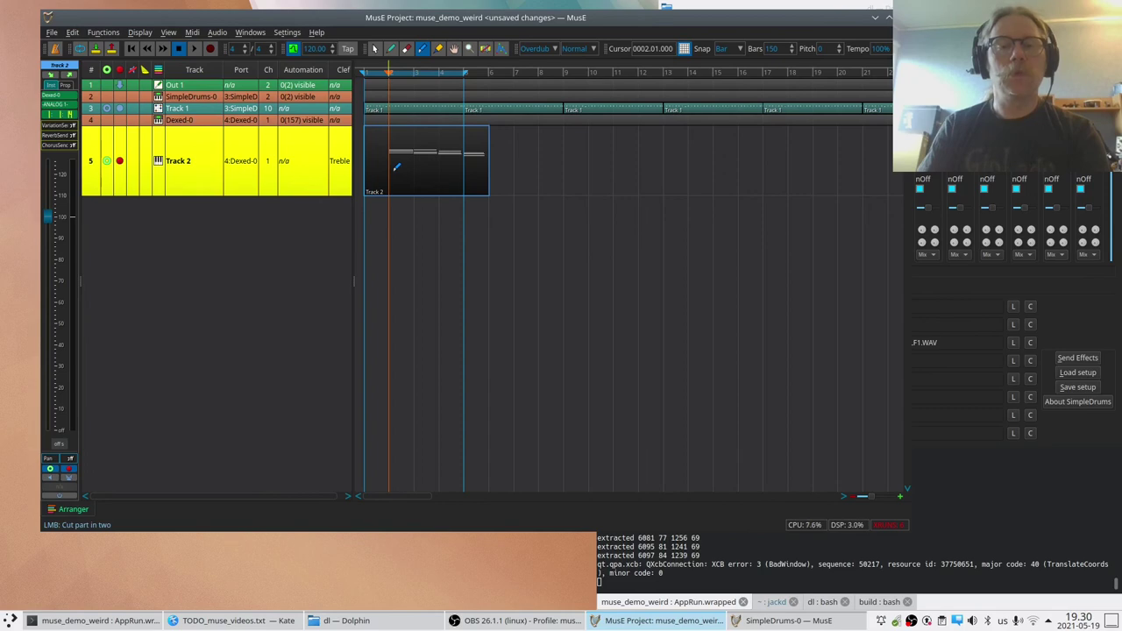
pyautogui.click(392, 166)
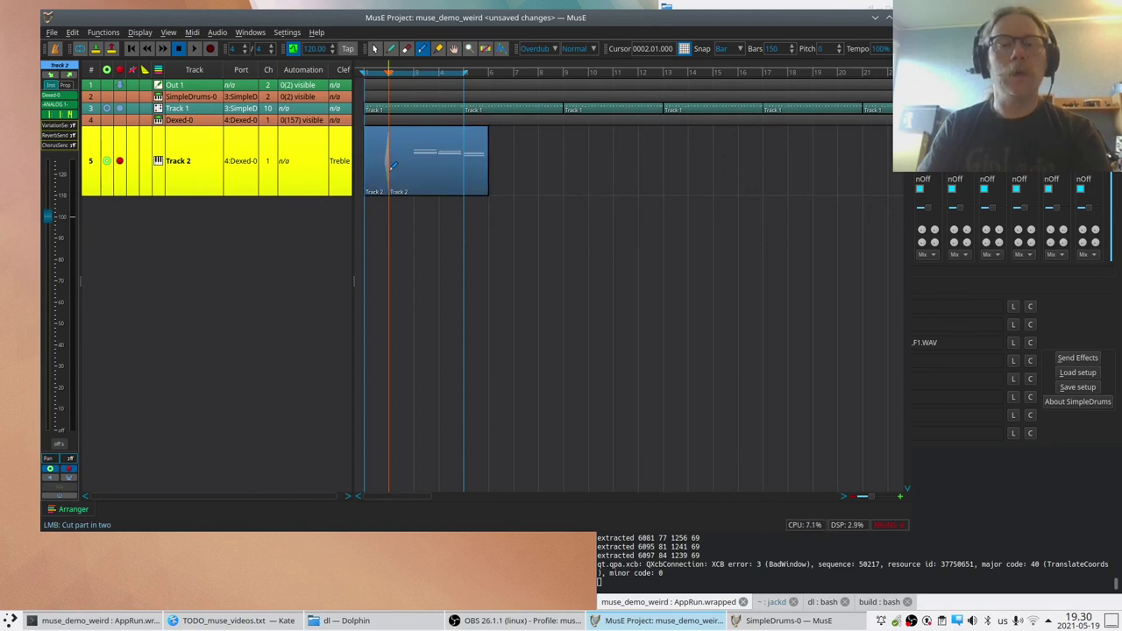
pyautogui.press('a')
# Move the three notes of the first chord onto the start of bar 2 in the piano roll and close the editor
pyautogui.doubleClick(401, 170)
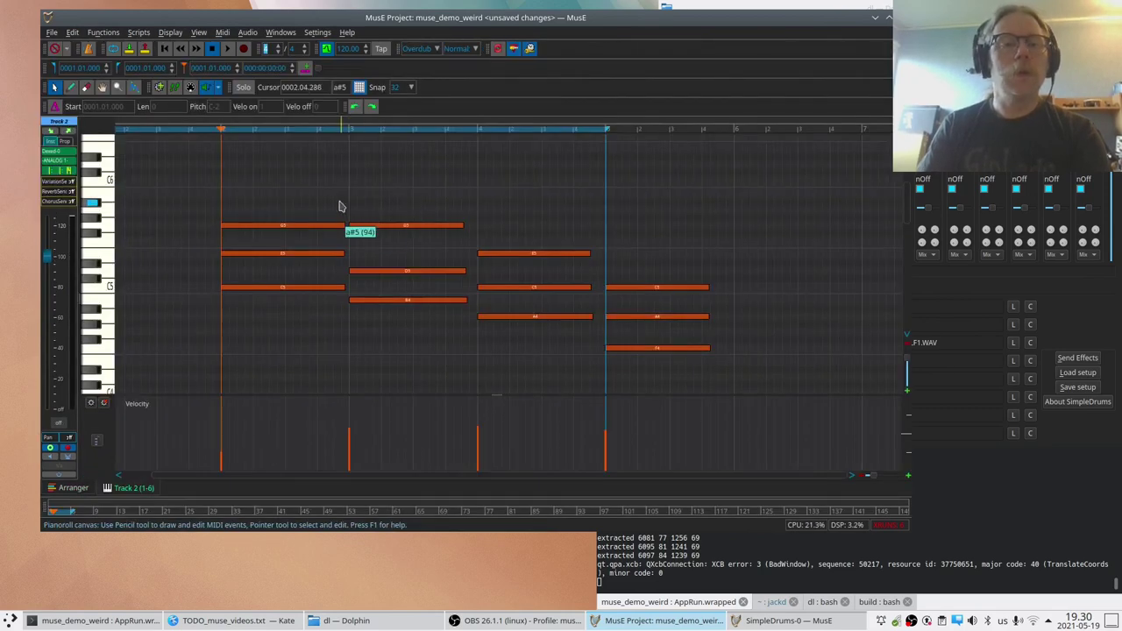
pyautogui.click(279, 226)
pyautogui.hotkey('shift', 'Down')
pyautogui.hotkey('shift', 'Down')
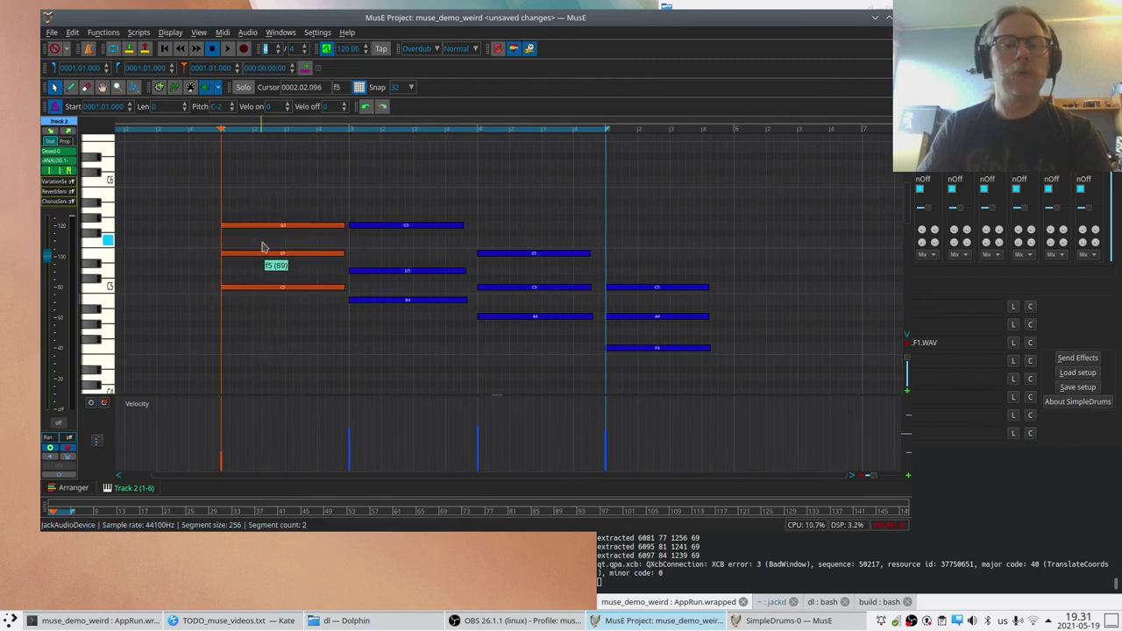
pyautogui.hotkey('ctrl', 'w')
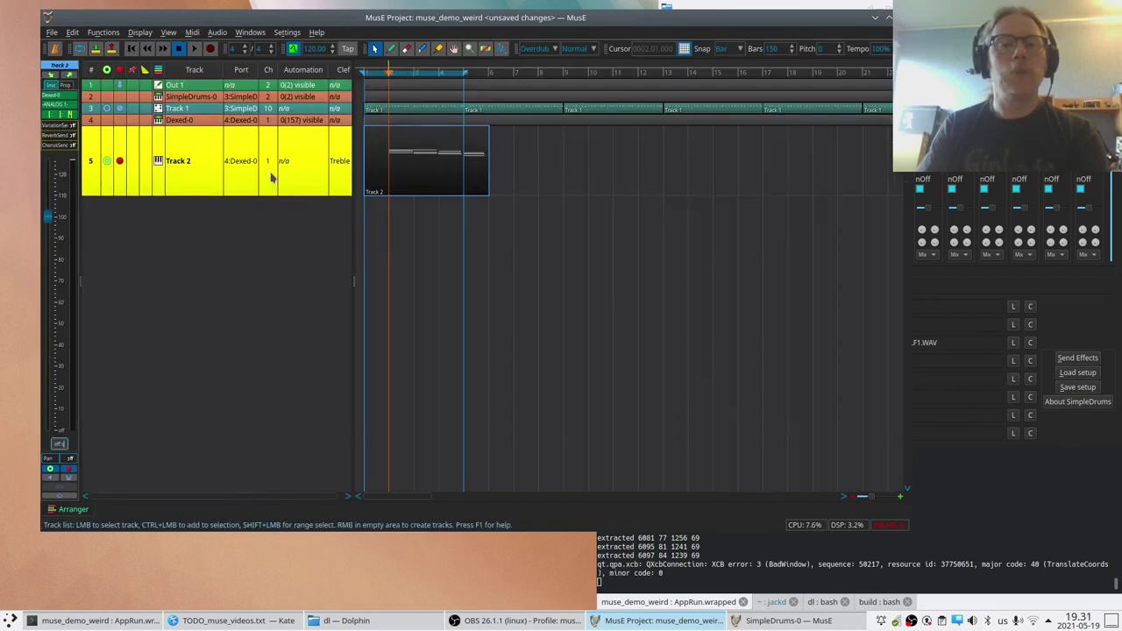
# Cut Track 2's part at bar 2 and delete the empty one-bar piece before the chords
pyautogui.press('c')
pyautogui.click(387, 172)
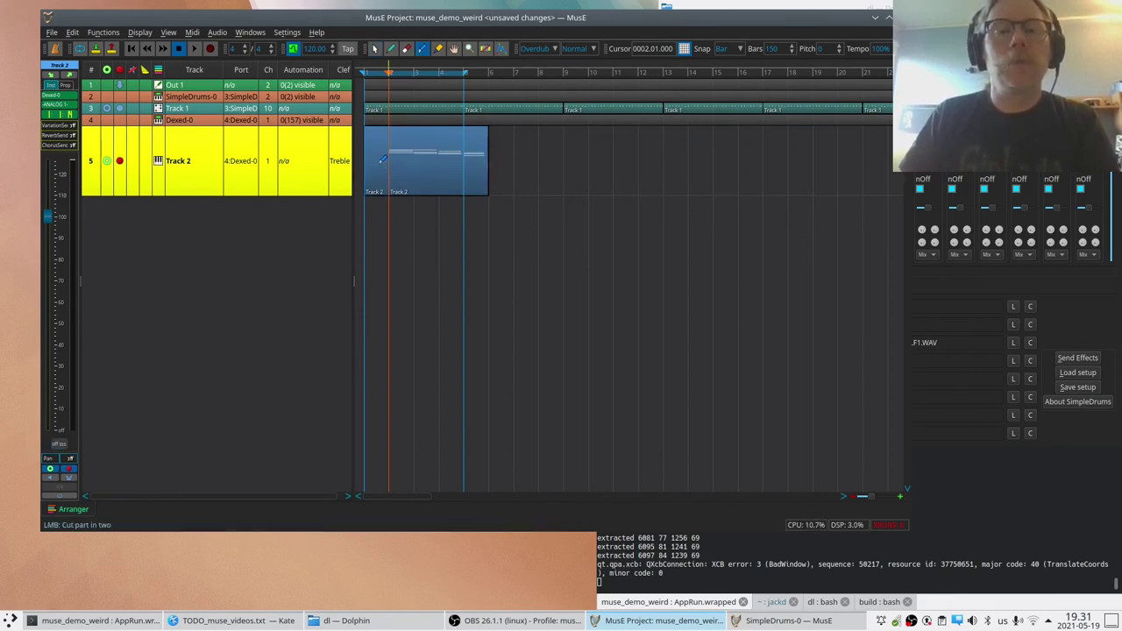
pyautogui.press('a')
pyautogui.press('c')
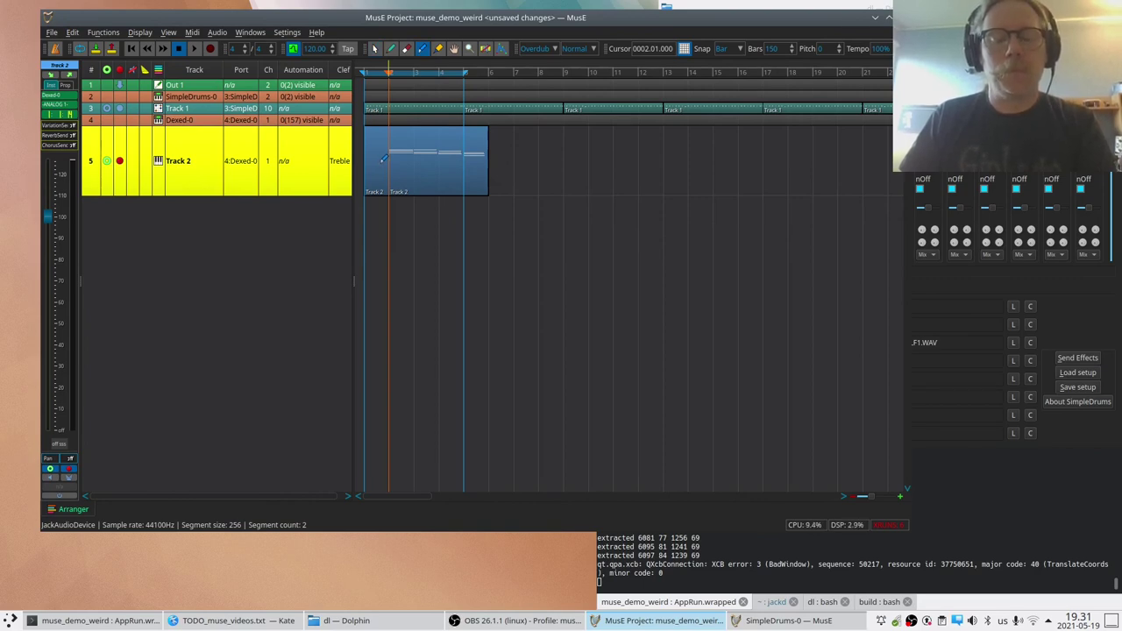
pyautogui.click(382, 156)
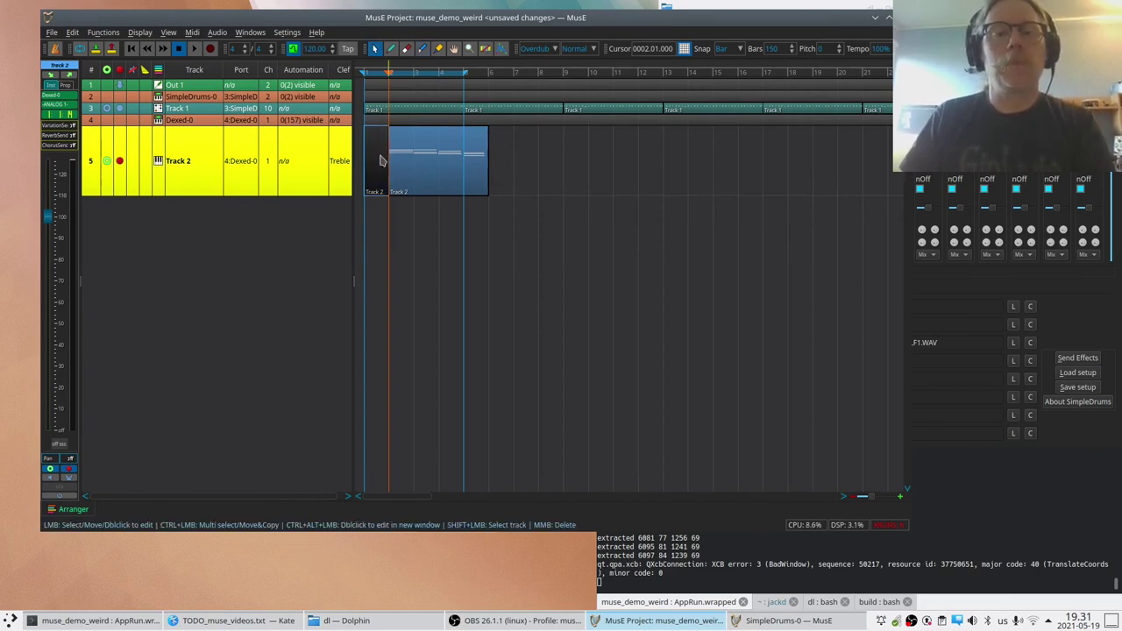
pyautogui.press('Delete')
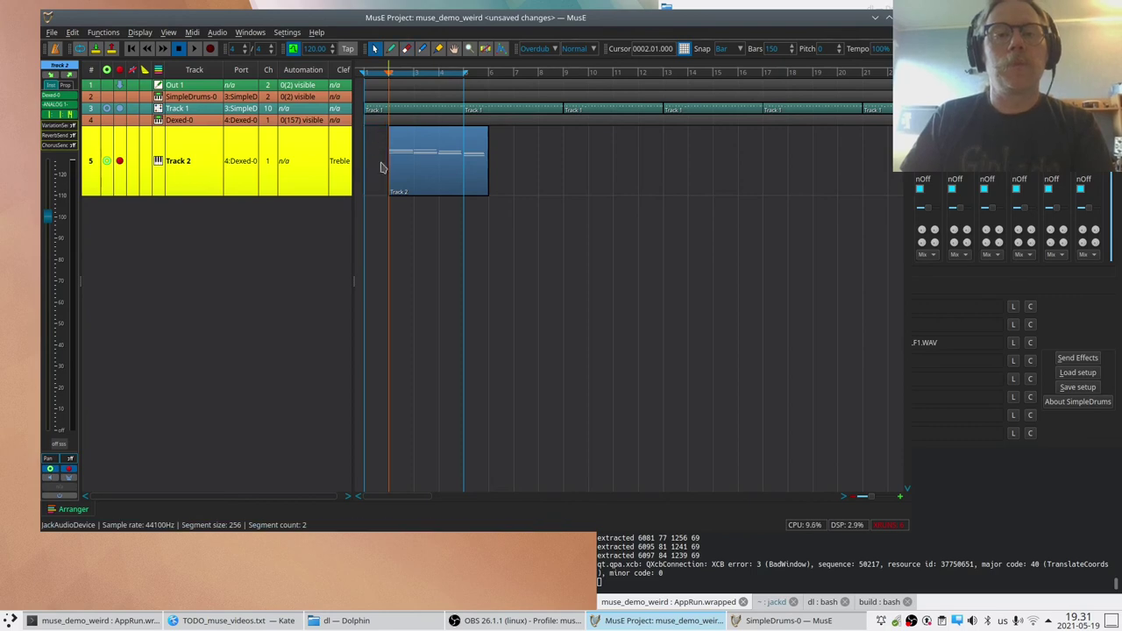
# Move the chord part to the start of bar 1 and paste three copies of it one after another from bar 5
pyautogui.click(433, 177)
pyautogui.moveTo(433, 178); pyautogui.dragTo(408, 178)
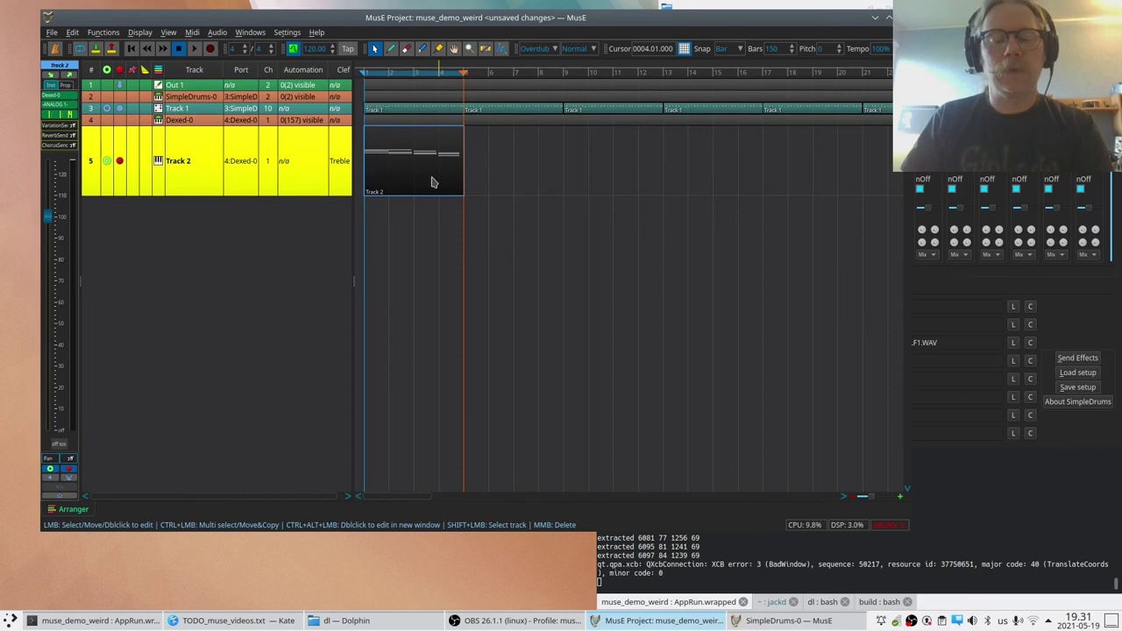
pyautogui.hotkey('ctrl', 'v')
pyautogui.hotkey('ctrl', 'v')
pyautogui.hotkey('ctrl', 'v')
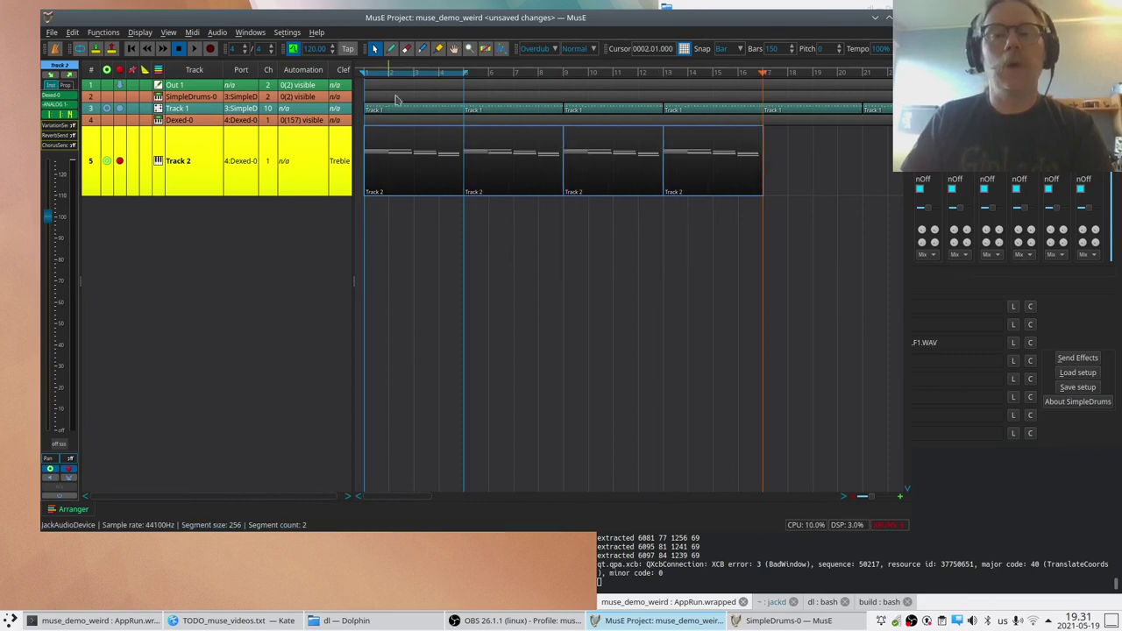
# Play the repeated chord parts together with the drums from bar 1, and stop playback
pyautogui.click(366, 75)
pyautogui.press('space')
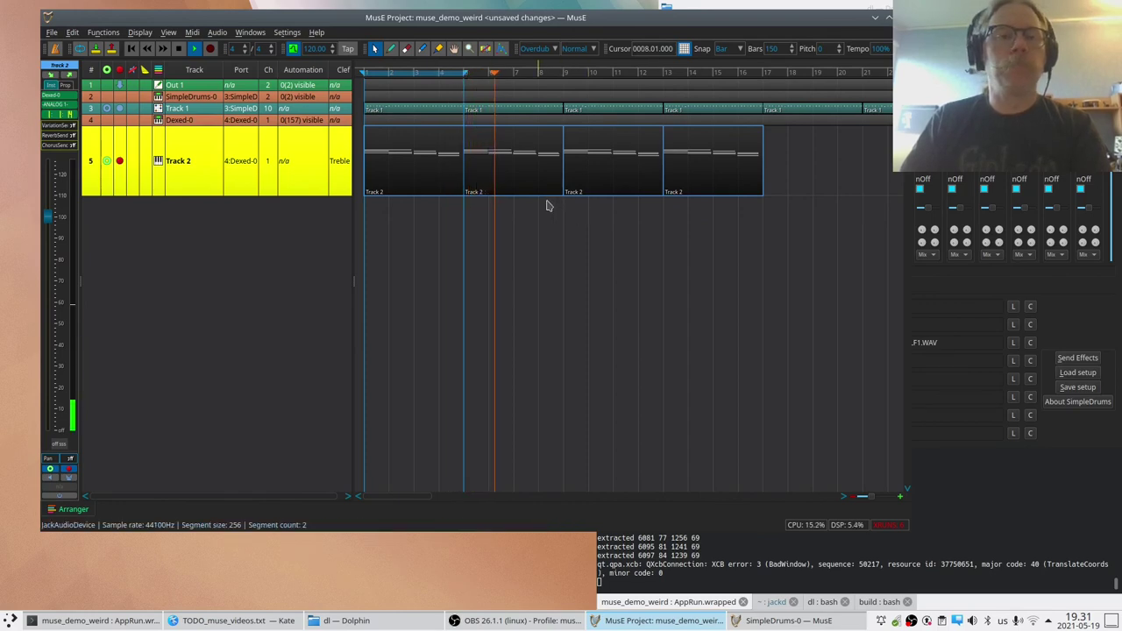
pyautogui.press('space')
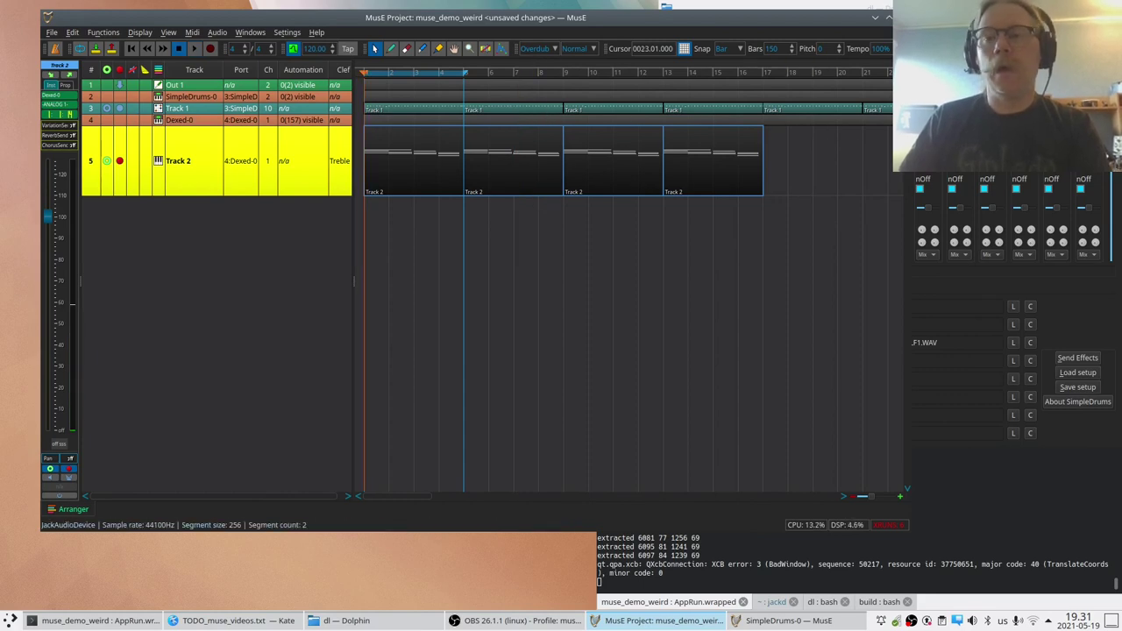
# Load the Freeverb plugin into the first send effect slot of SimpleDrums
pyautogui.hotkey('alt', 'Tab')
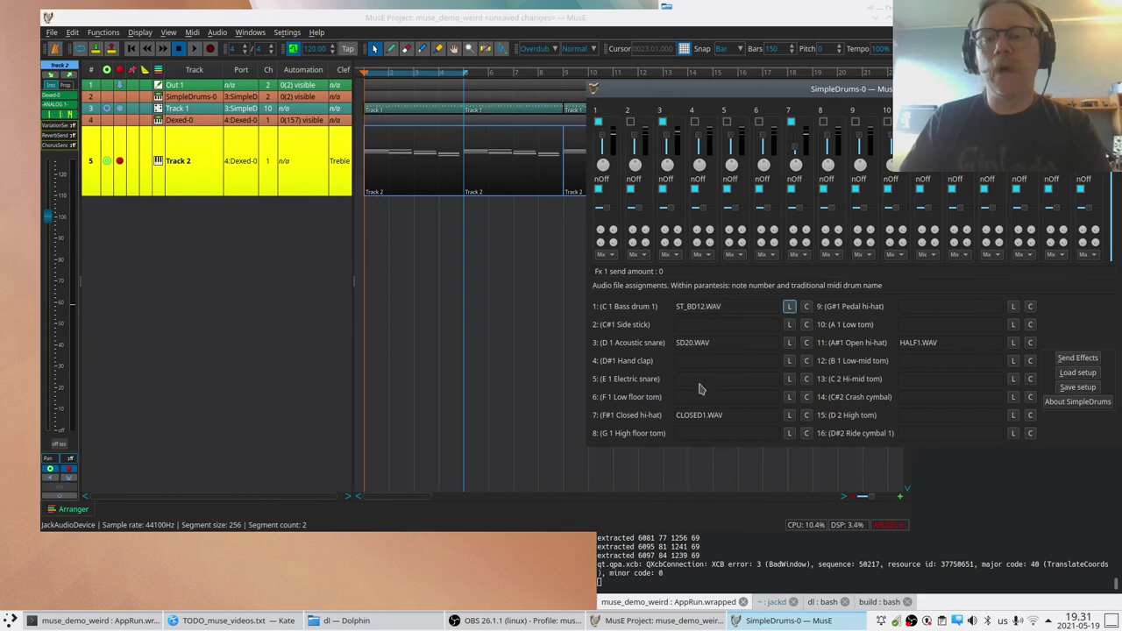
pyautogui.moveTo(872, 90); pyautogui.dragTo(838, 64)
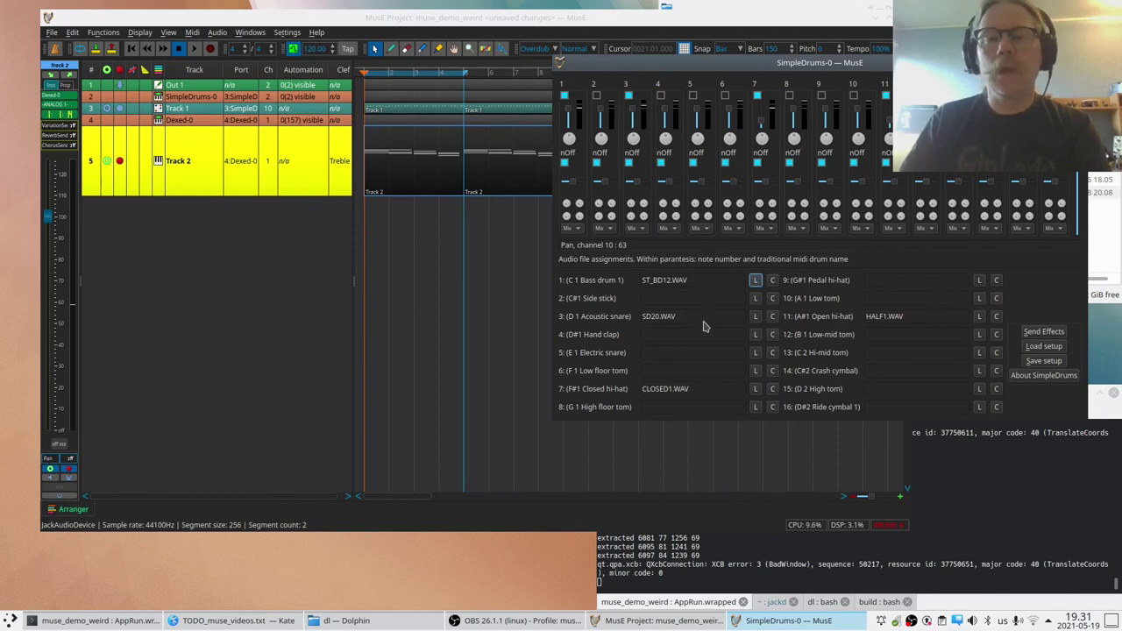
pyautogui.click(1044, 331)
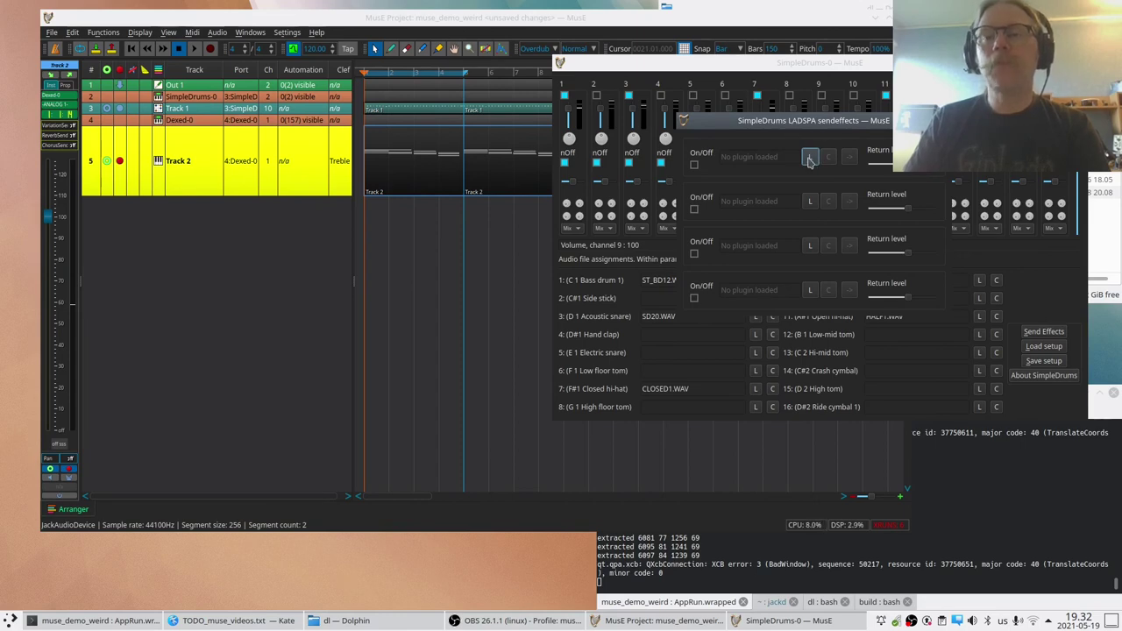
pyautogui.click(810, 158)
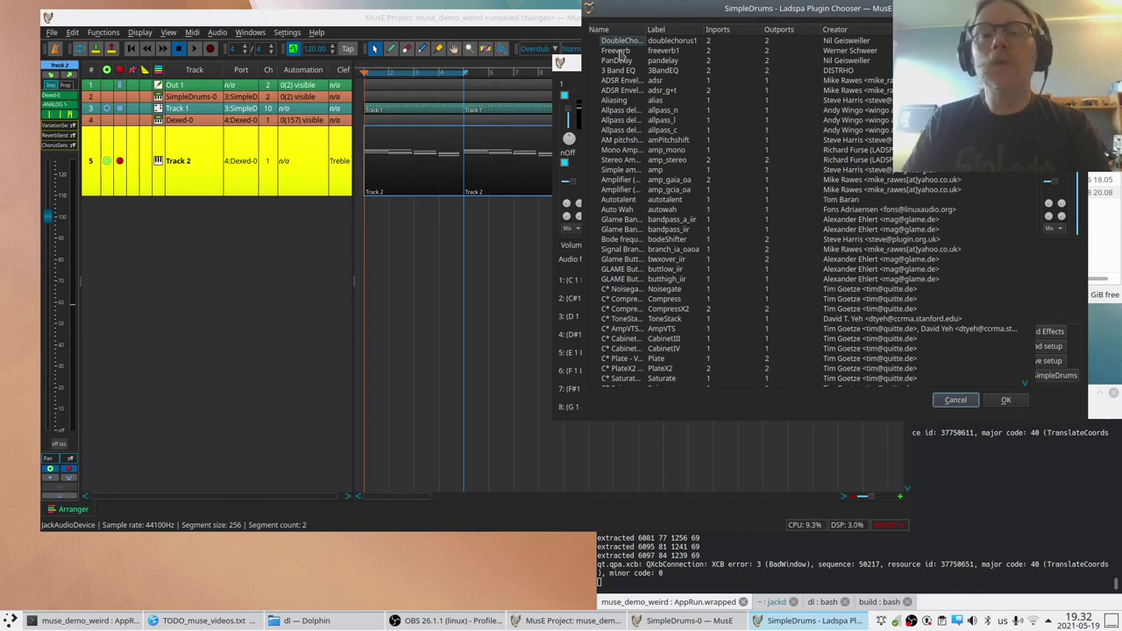
pyautogui.click(614, 55)
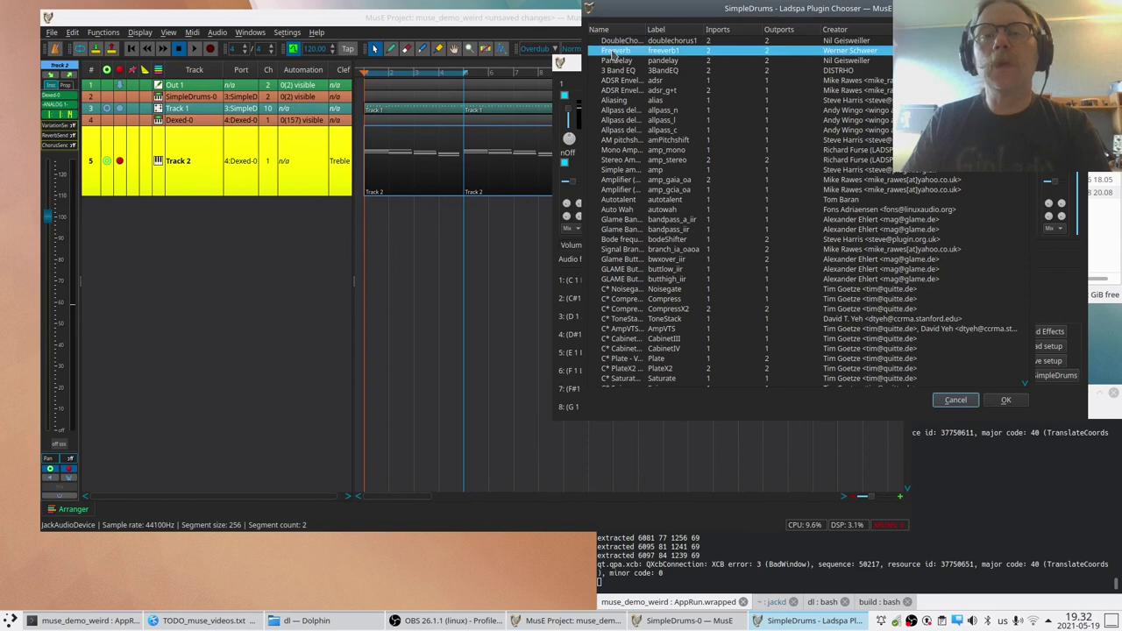
pyautogui.click(1005, 400)
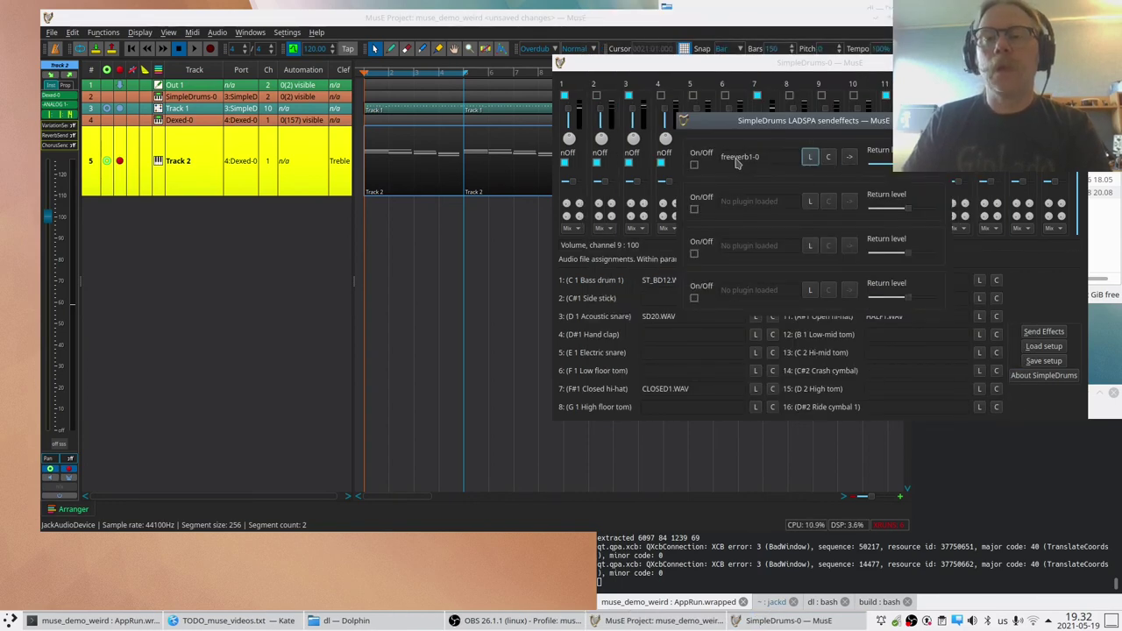
# Enable the Freeverb send effect, expand its parameters, reduce the room size and lower the wet level to minimum
pyautogui.click(694, 164)
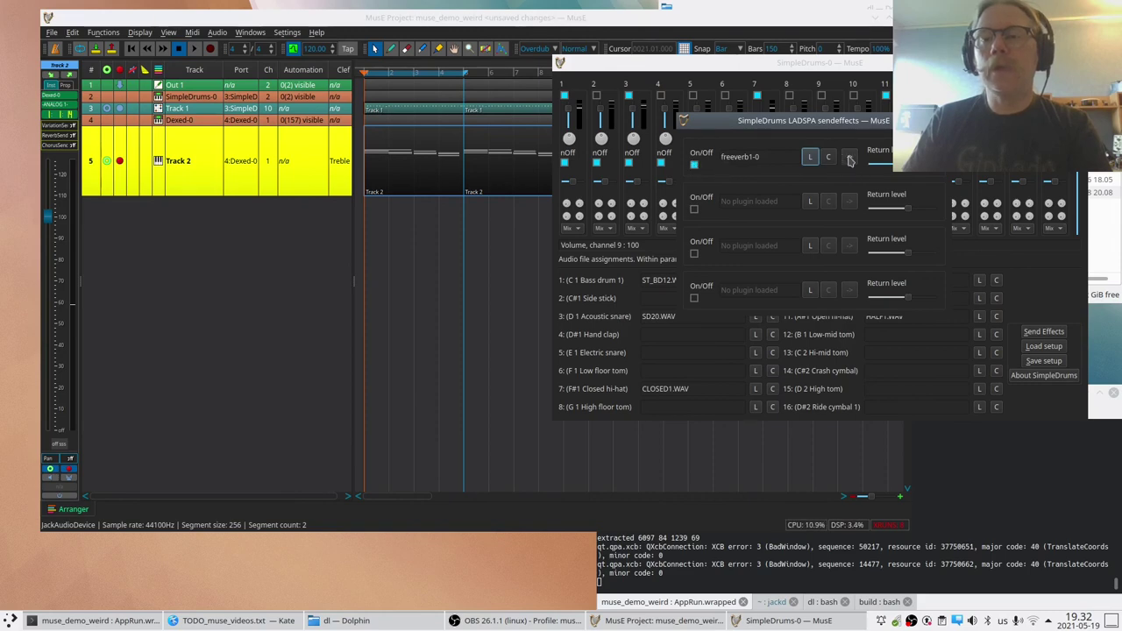
pyautogui.click(849, 159)
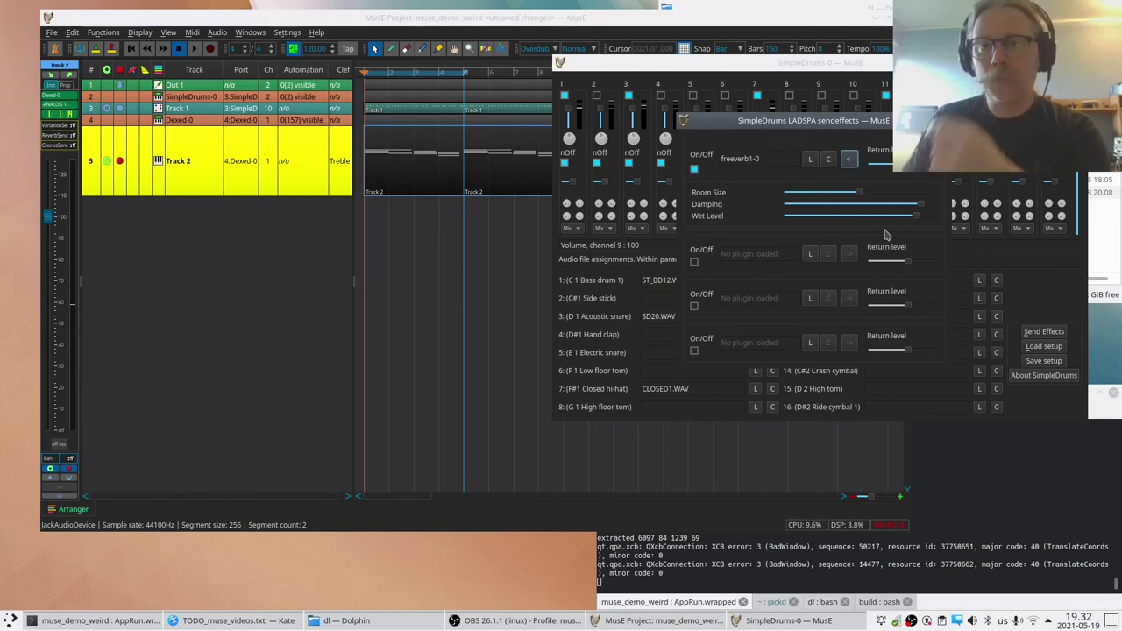
pyautogui.moveTo(916, 221); pyautogui.dragTo(803, 222)
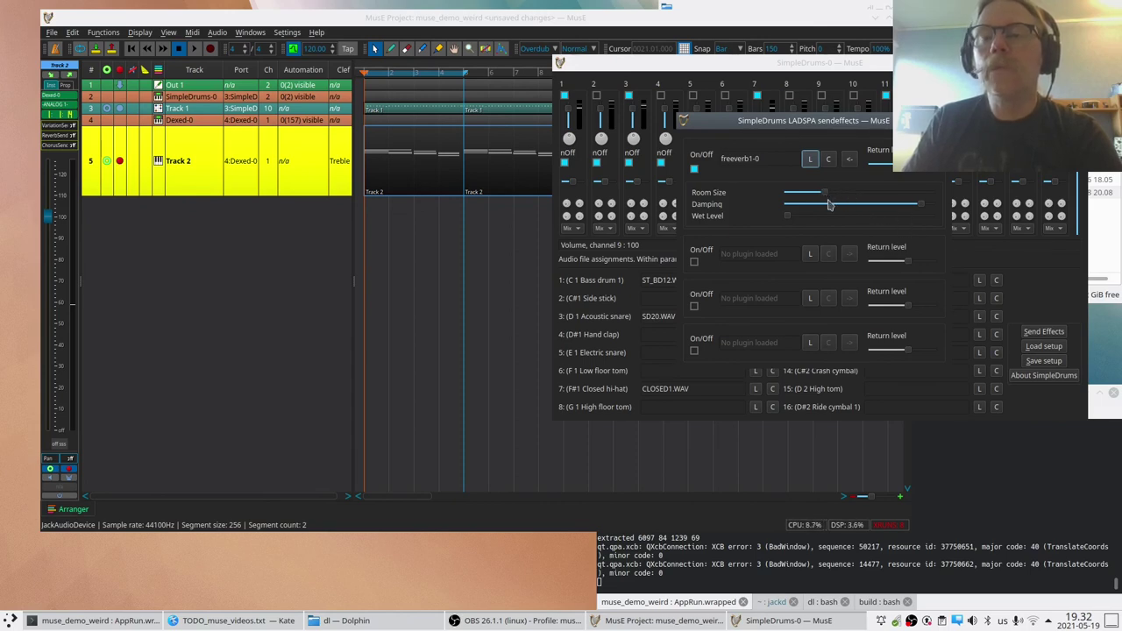
# Play the soloed drum track and adjust the Fx 1 send amount of the acoustic snare channel in SimpleDrums
pyautogui.click(426, 225)
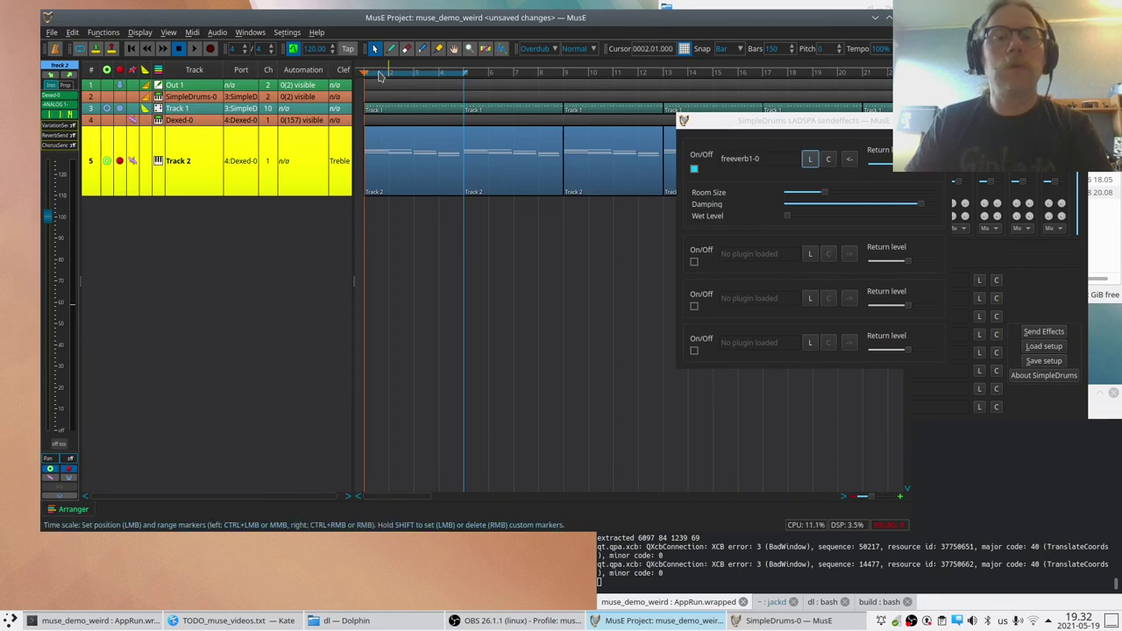
pyautogui.press('space')
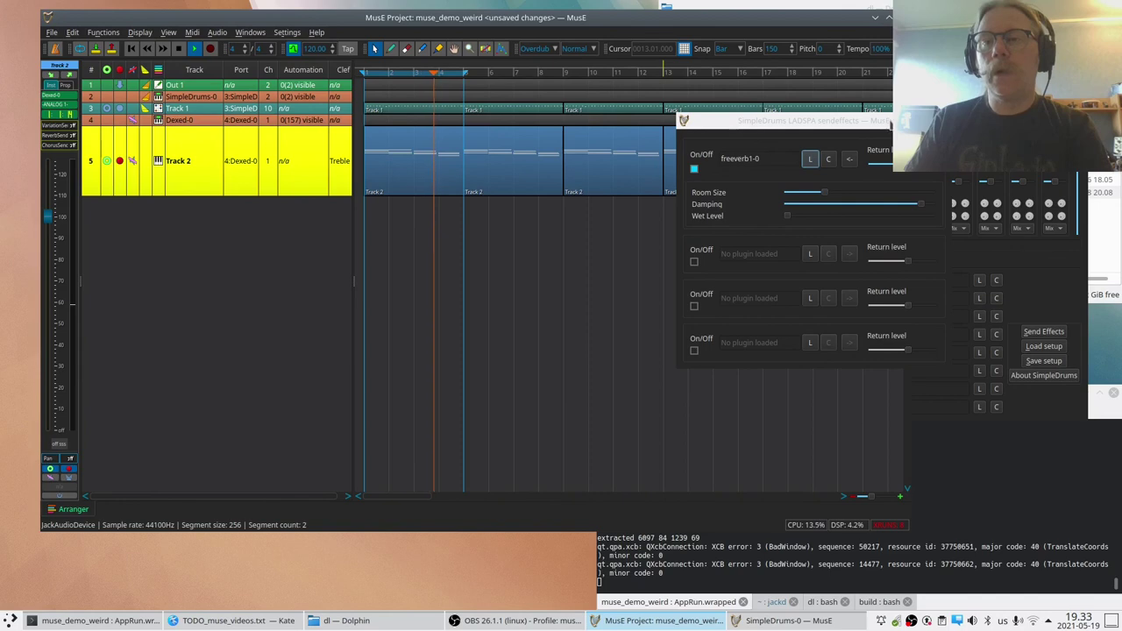
pyautogui.click(887, 125)
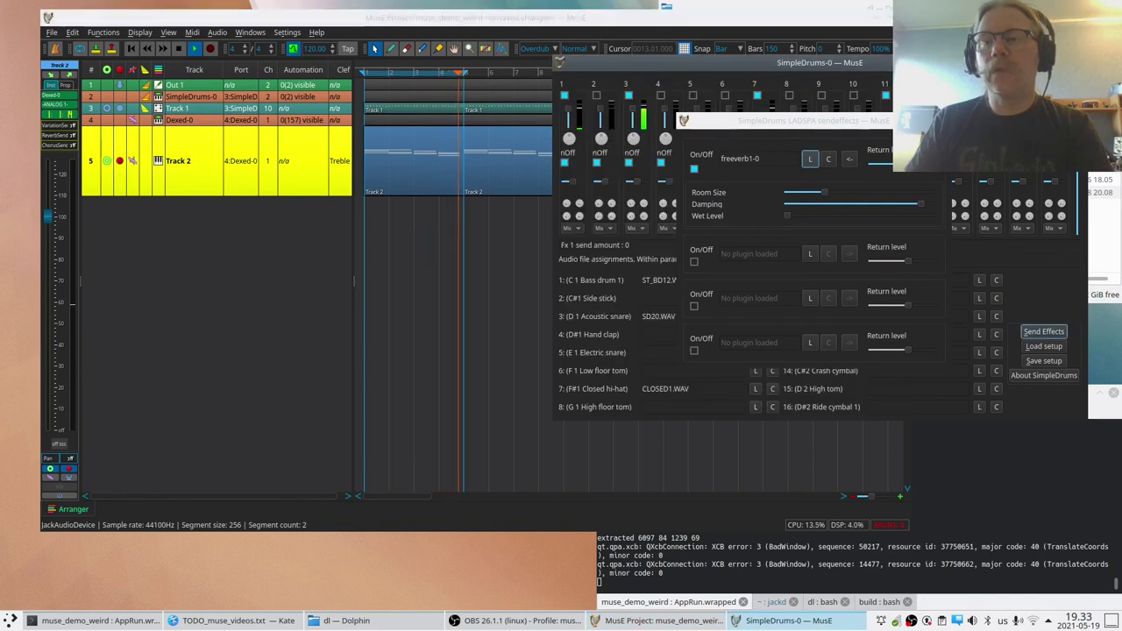
pyautogui.moveTo(705, 128); pyautogui.dragTo(815, 245)
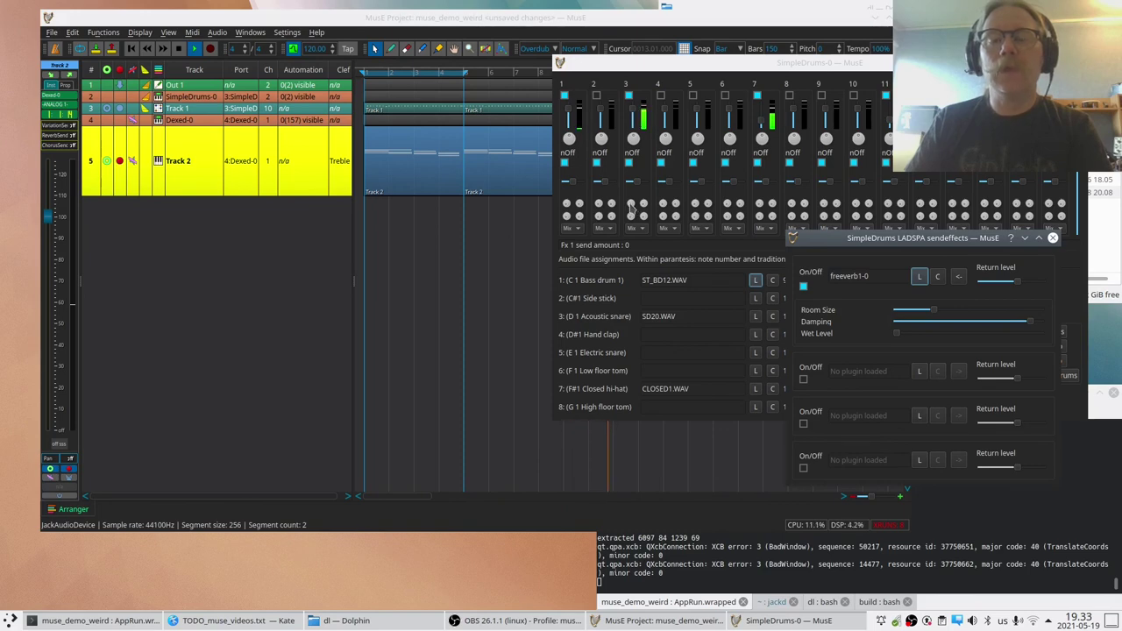
pyautogui.scroll(5, 630, 207)
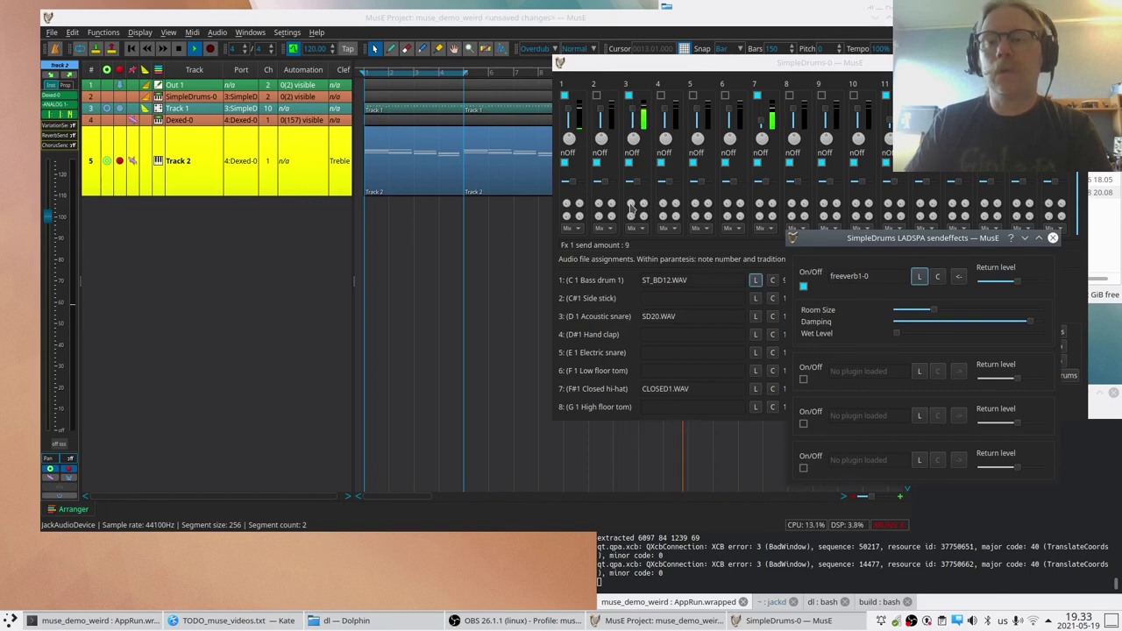
pyautogui.scroll(-3, 630, 208)
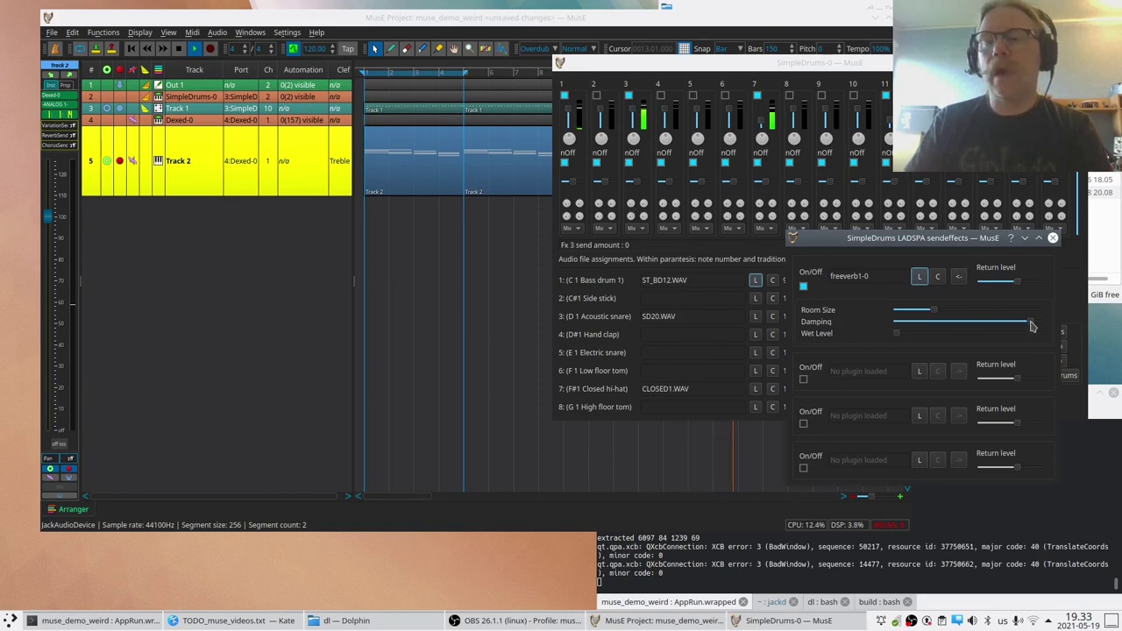
# Increase Freeverb's room size, slightly lower its return level, keep damping near maximum, and close the send effects window
pyautogui.moveTo(1031, 325); pyautogui.dragTo(986, 315)
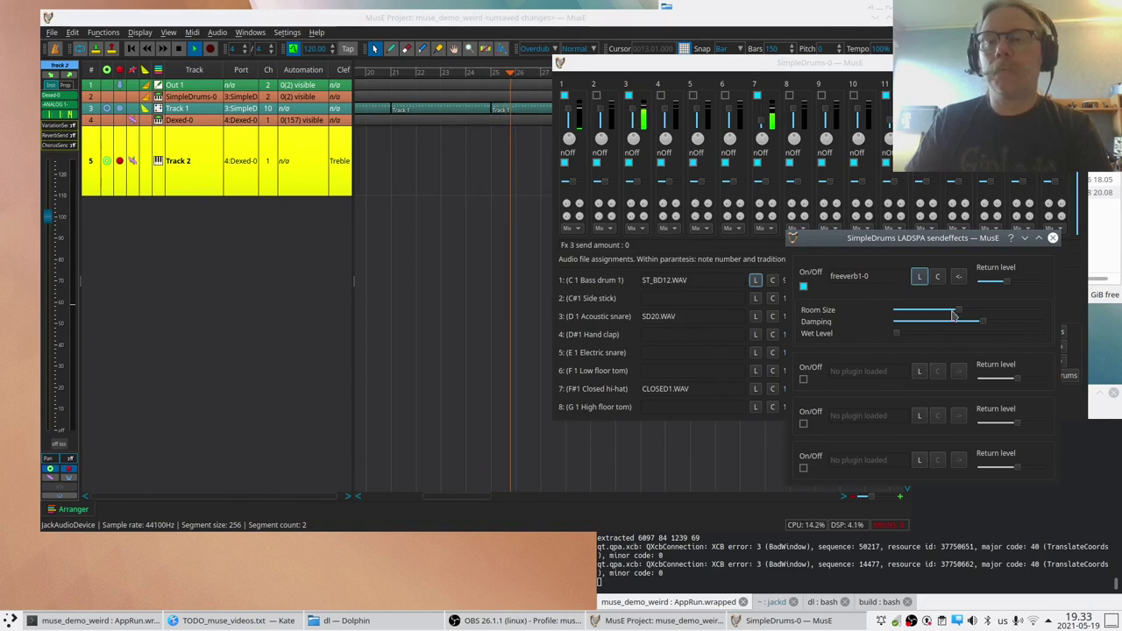
pyautogui.moveTo(981, 322); pyautogui.dragTo(1084, 333)
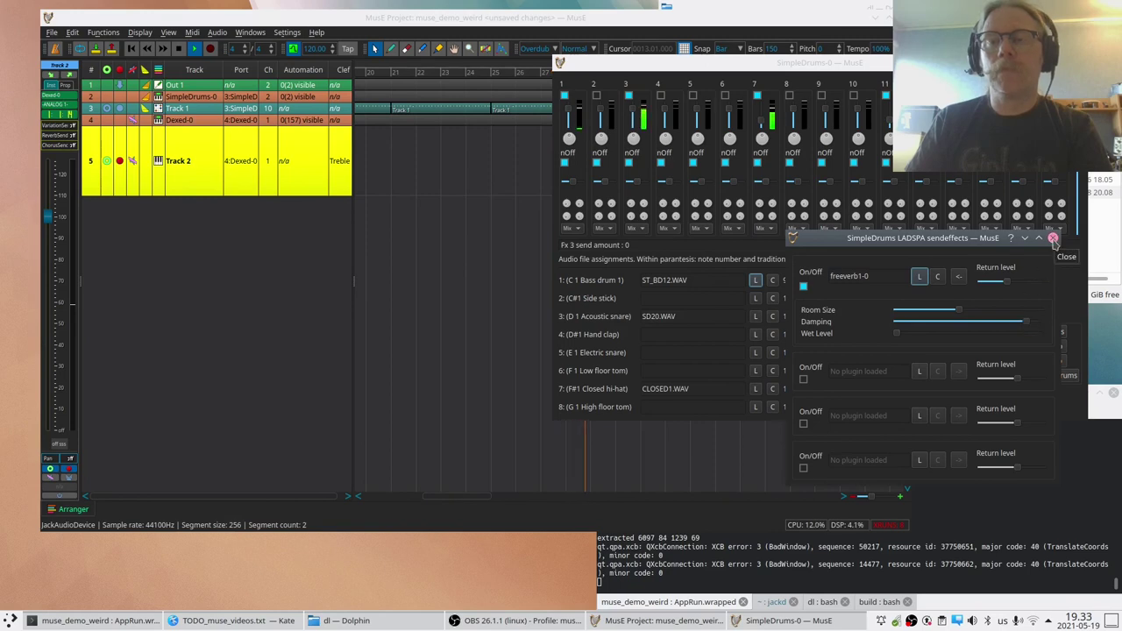
pyautogui.click(1052, 239)
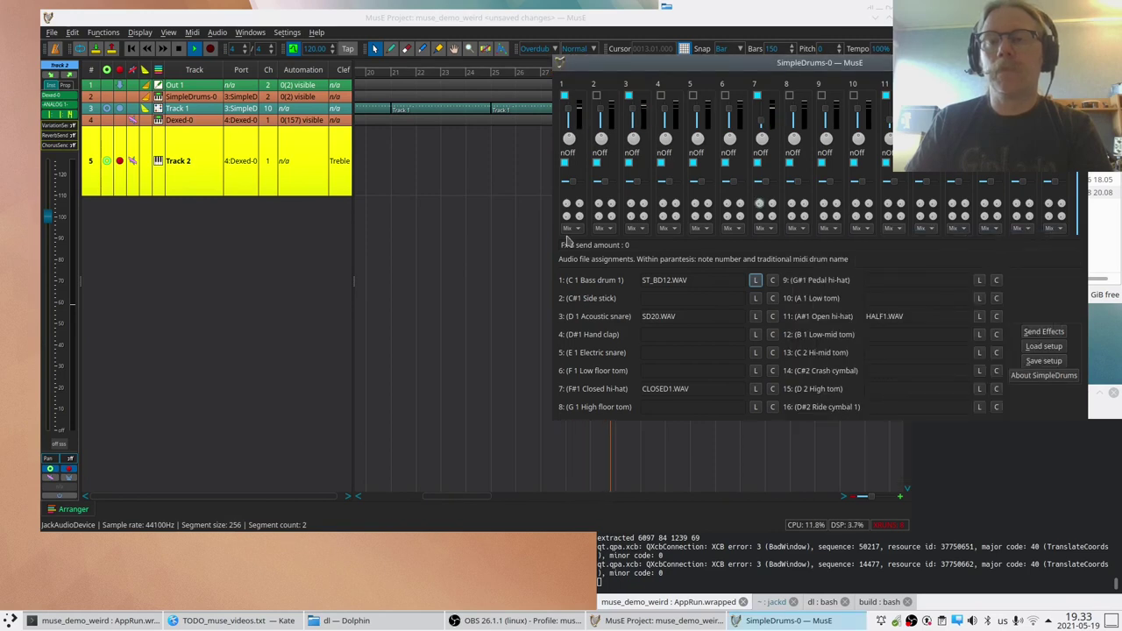
# Stop playback, briefly replay the soloed drums from bar 2, and turn off solo on the drum track
pyautogui.click(510, 217)
pyautogui.press('space')
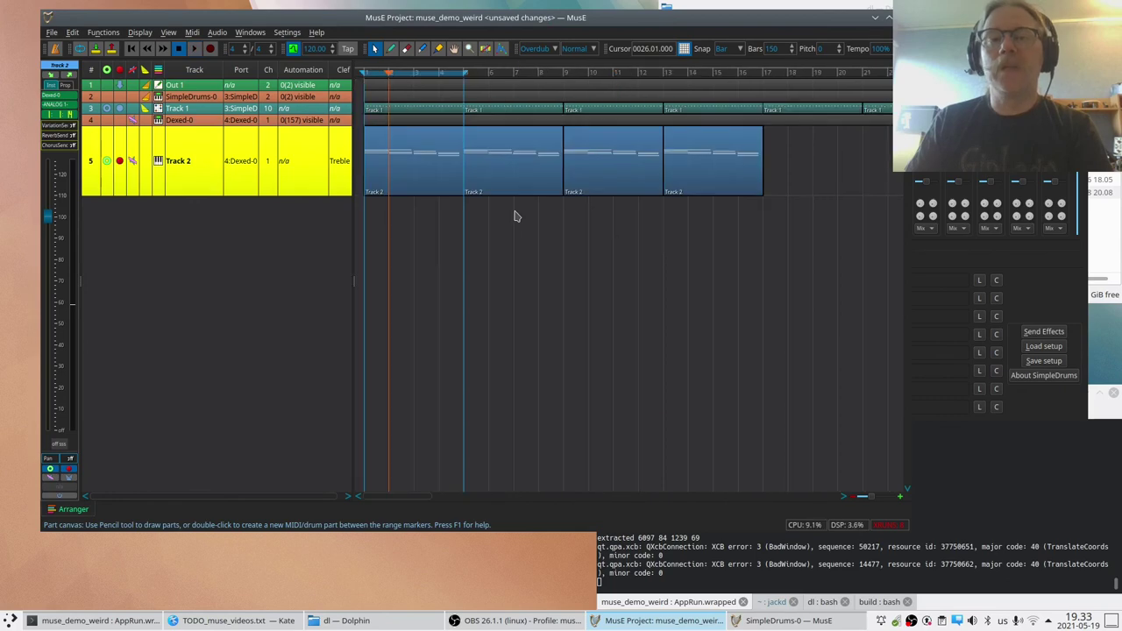
pyautogui.press('space')
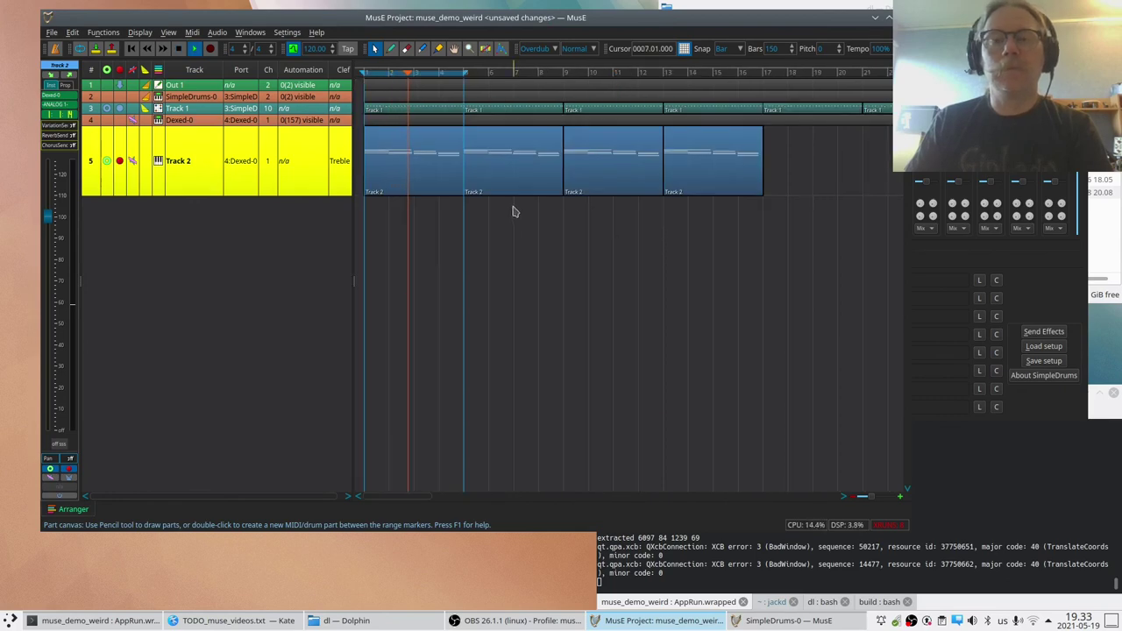
pyautogui.press('space')
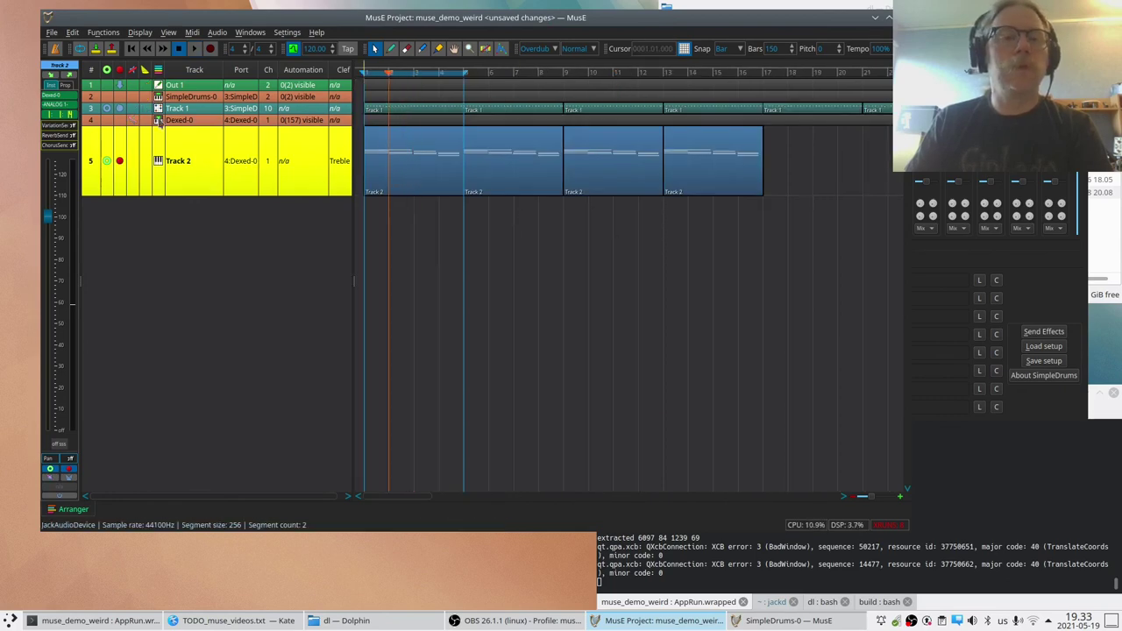
# Play the drums and chords together from bar 2 with the drum reverb, and stop playback
pyautogui.press('space')
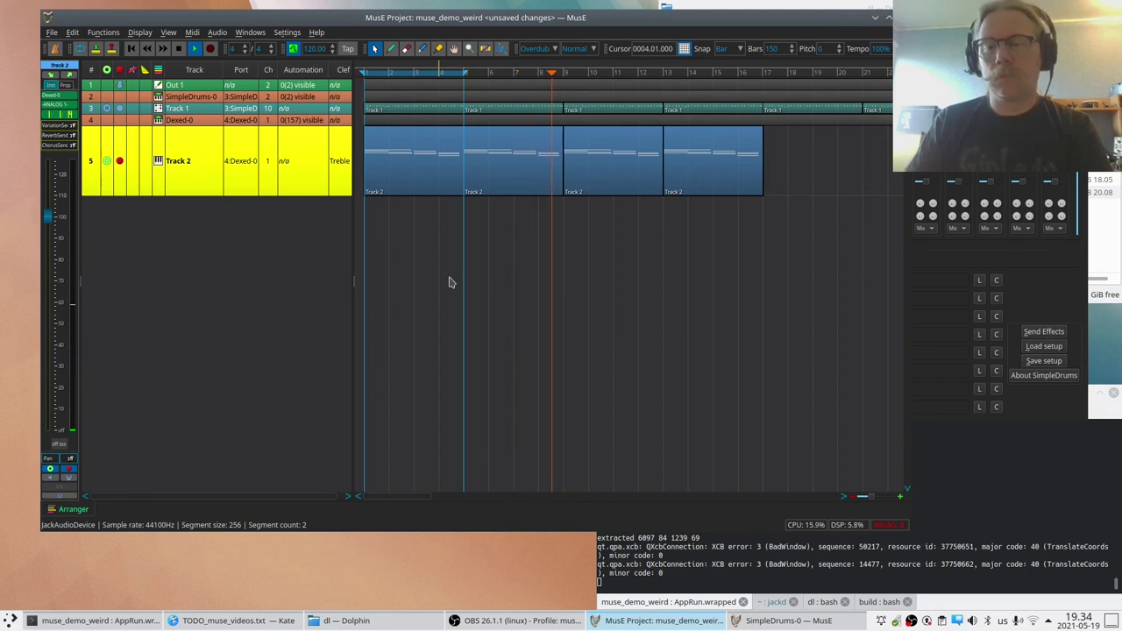
pyautogui.press('space')
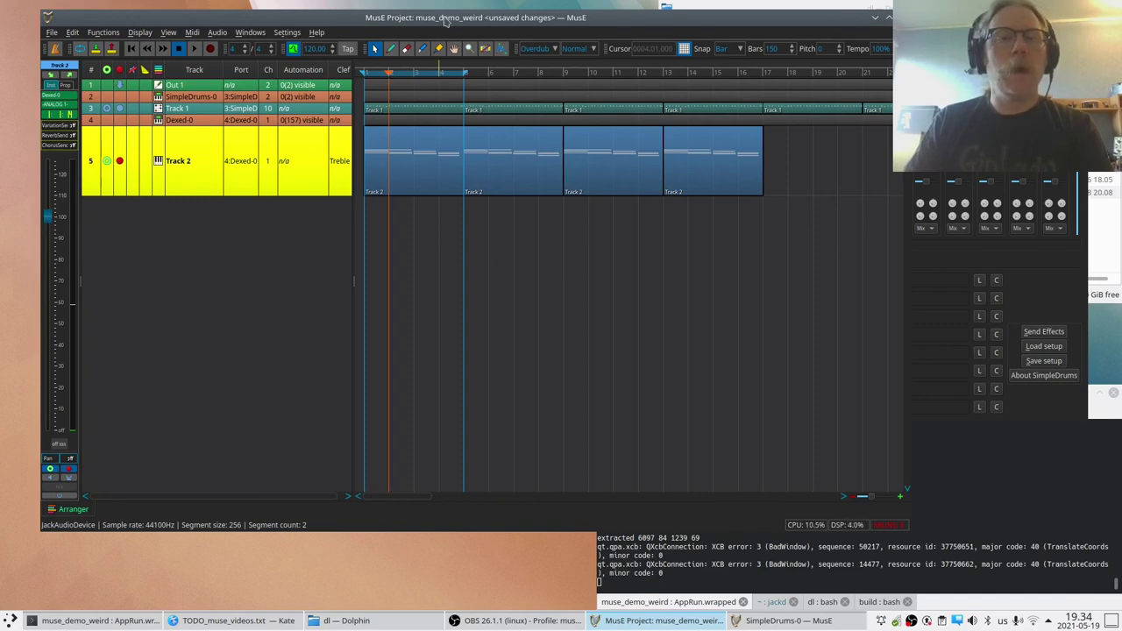
pyautogui.moveTo(445, 21); pyautogui.dragTo(468, 26)
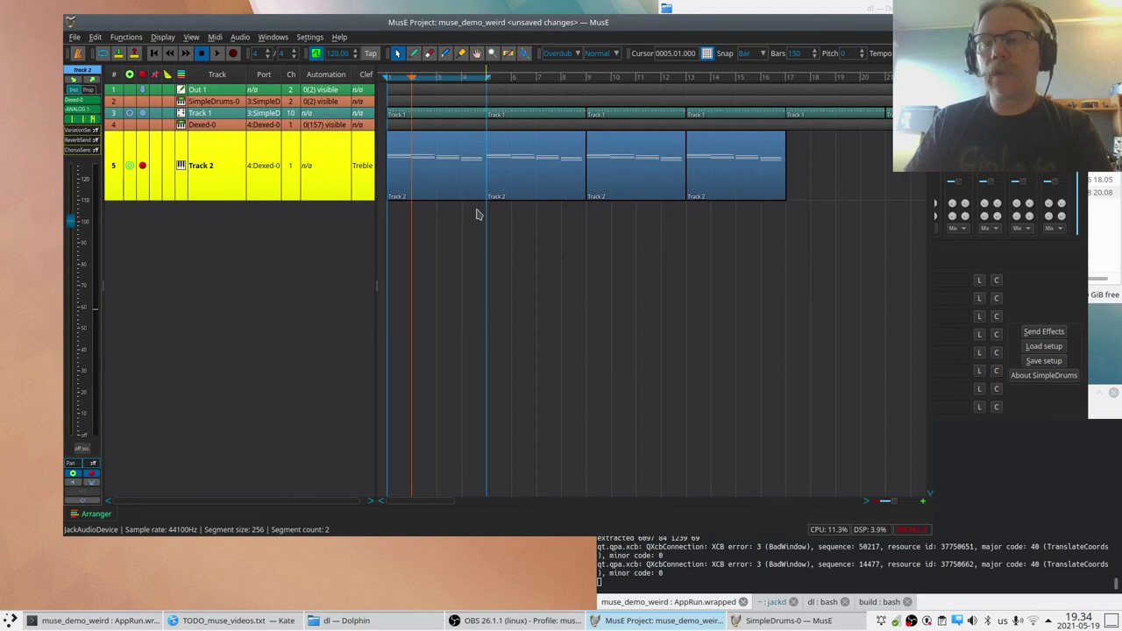